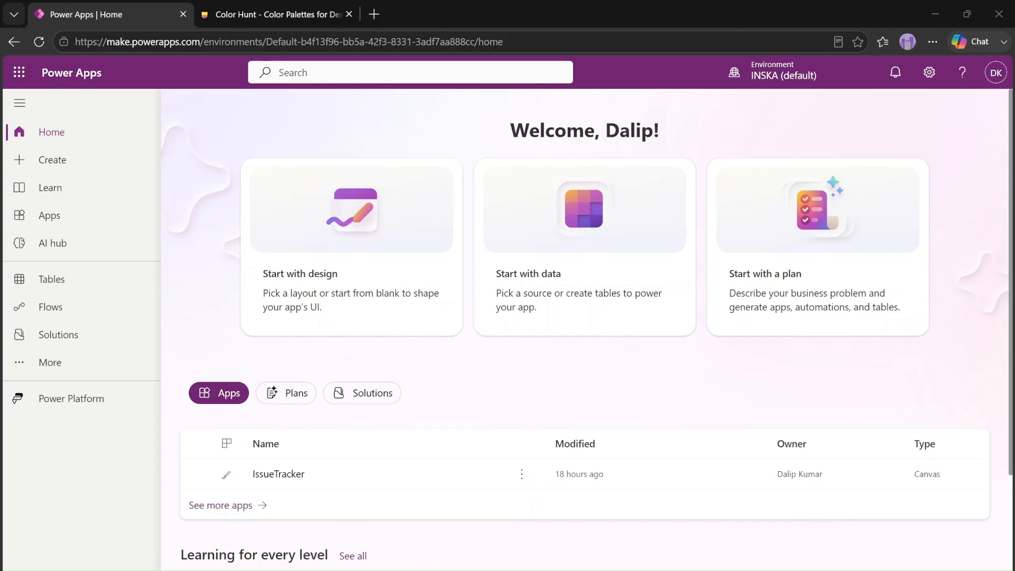
Create a blank canvas app in the Tablet size and skip the welcome dialog
{"action": "left_click", "coordinate": [67, 168]}
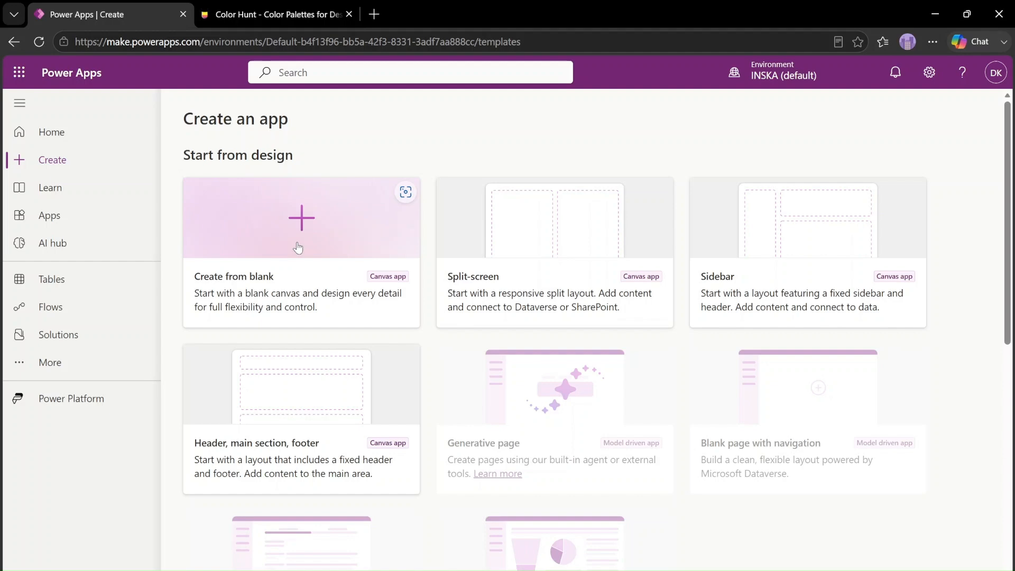
{"action": "left_click", "coordinate": [306, 242]}
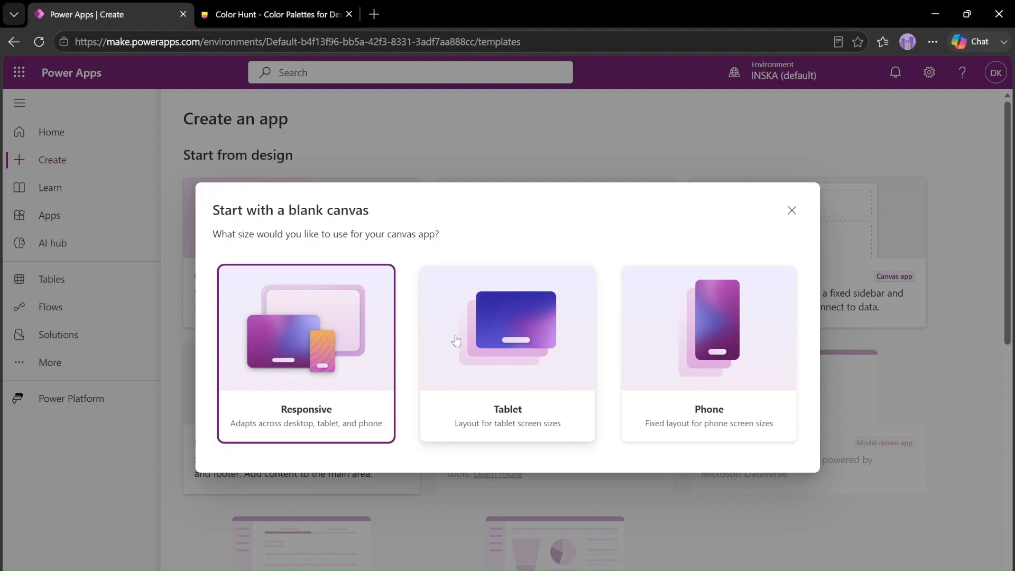
{"action": "left_click", "coordinate": [485, 340]}
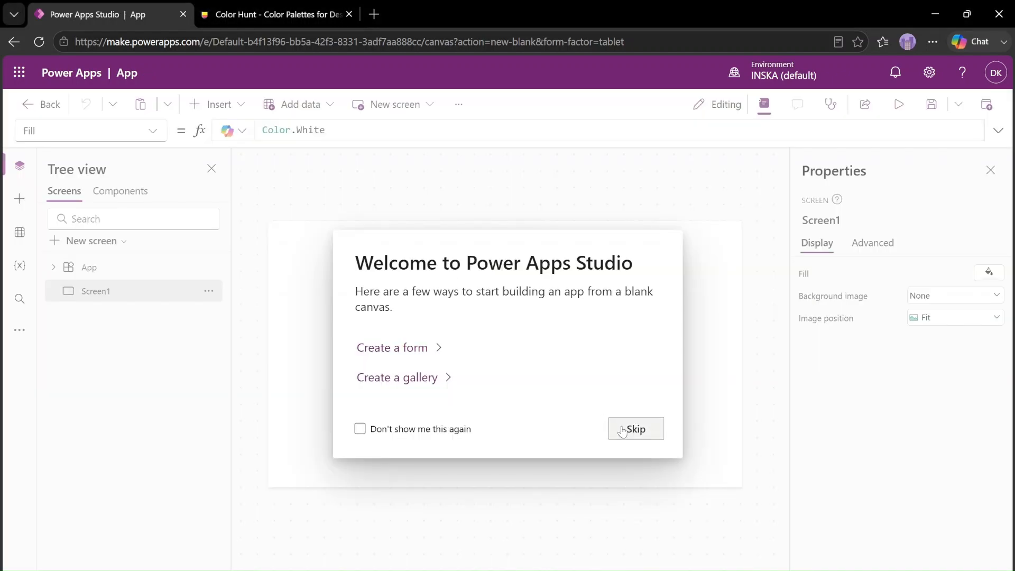
{"action": "left_click", "coordinate": [628, 430]}
{"action": "left_click", "coordinate": [464, 356]}
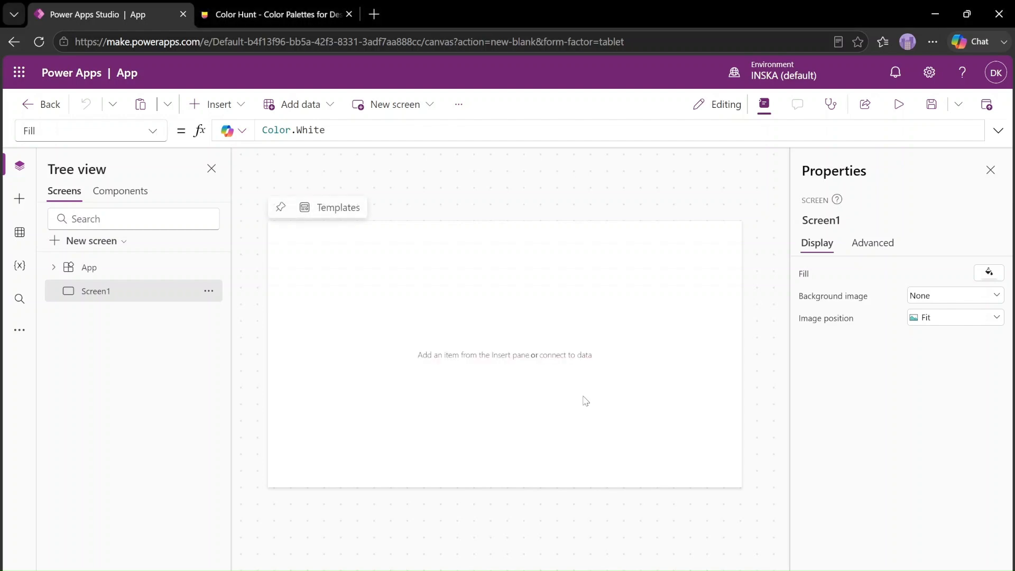
Preview the empty app and return to editing, dismissing the canvas testing tip
{"action": "left_click", "coordinate": [899, 104]}
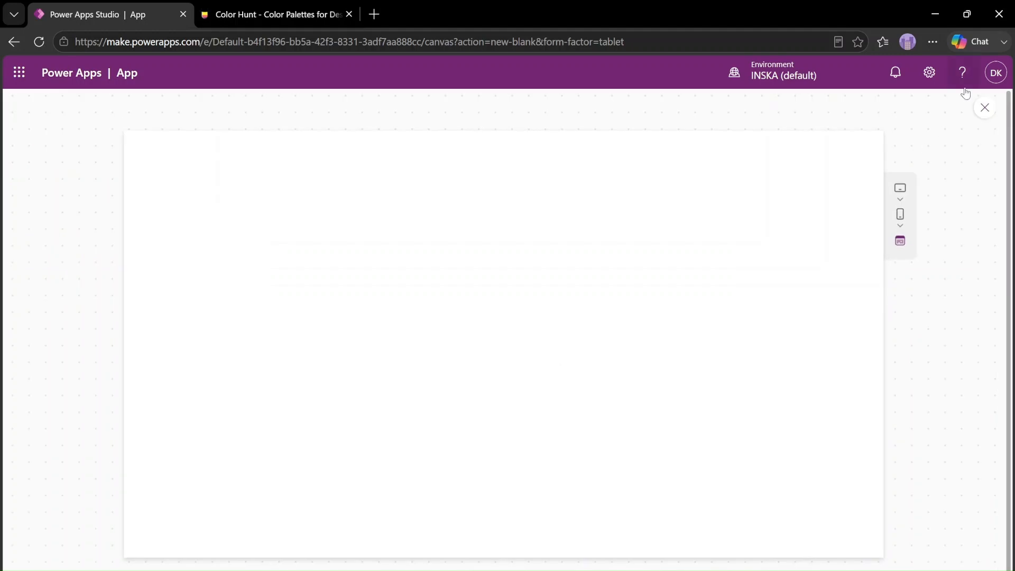
{"action": "left_click", "coordinate": [985, 109]}
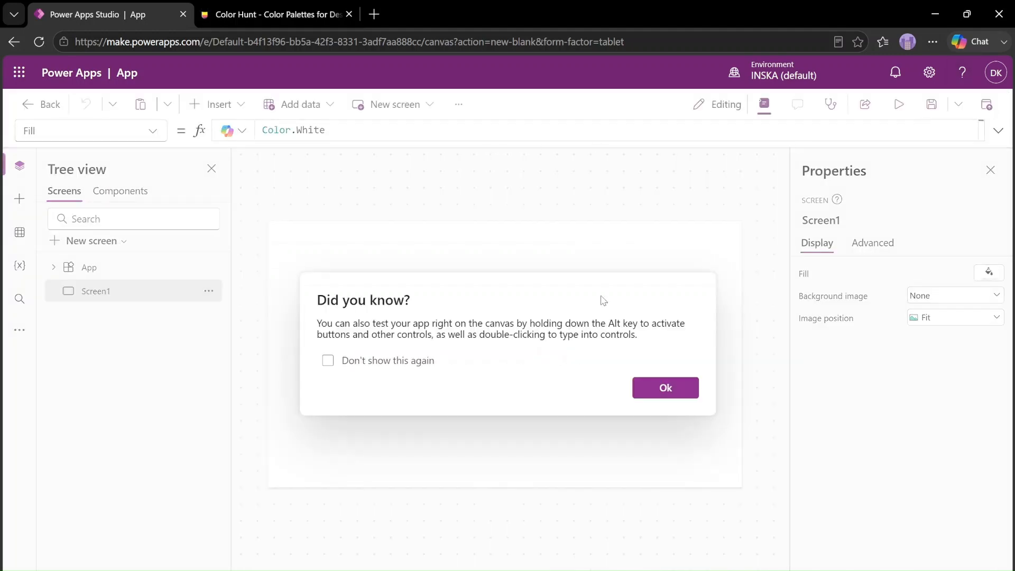
{"action": "left_click", "coordinate": [677, 388]}
{"action": "left_click", "coordinate": [238, 108]}
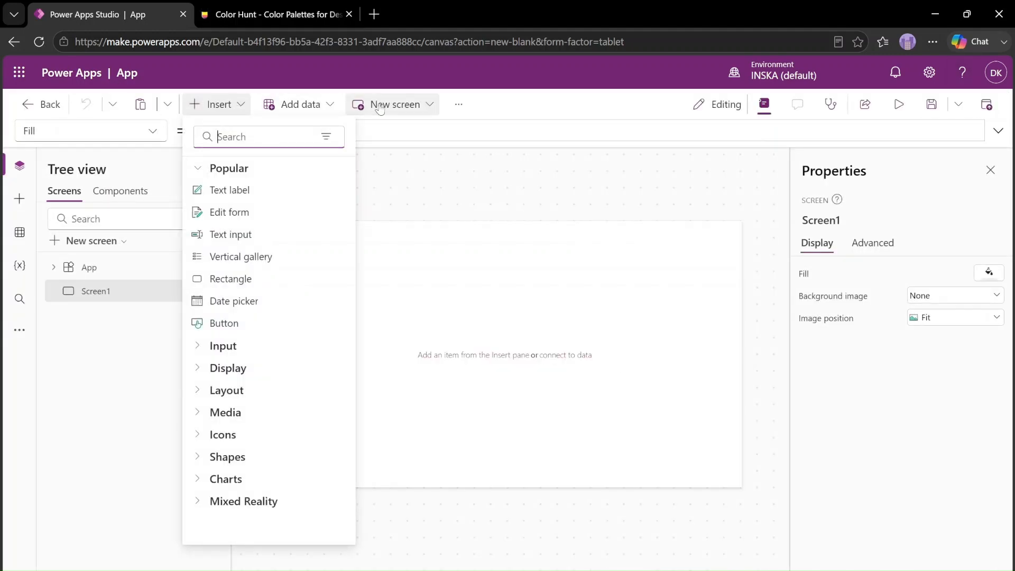
{"action": "left_click", "coordinate": [317, 104]}
{"action": "left_click", "coordinate": [392, 109]}
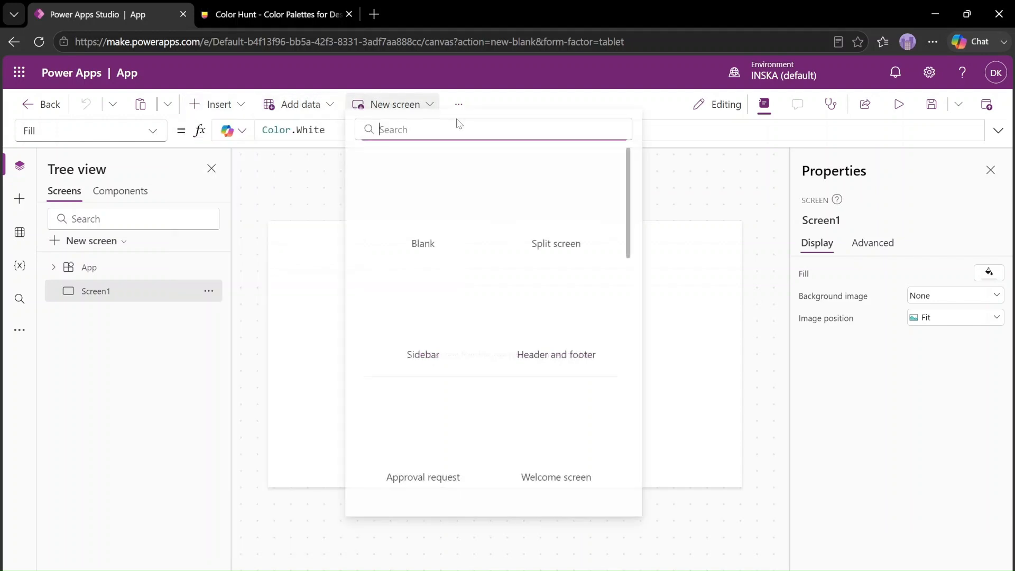
{"action": "left_click", "coordinate": [564, 104]}
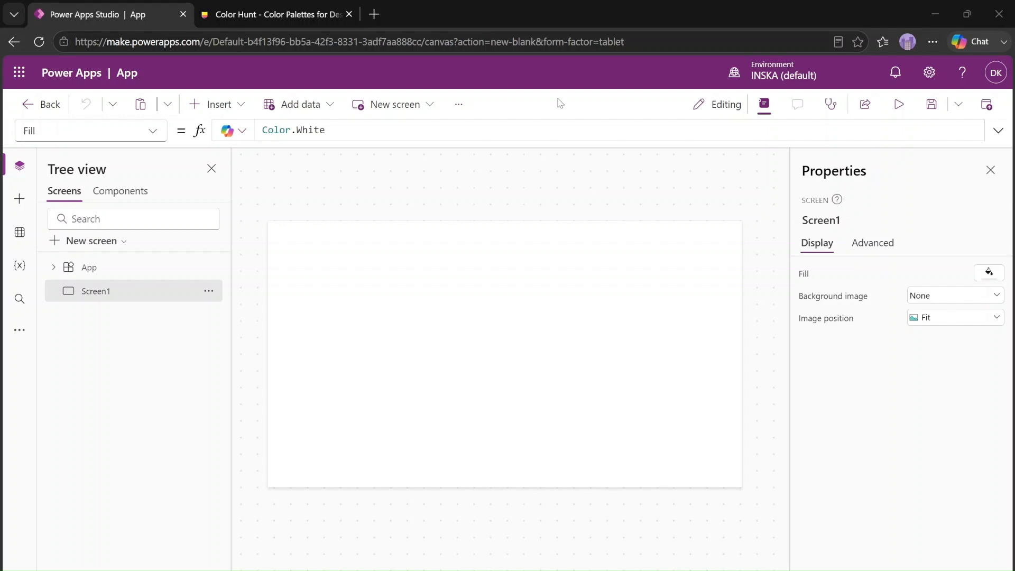
{"action": "left_click", "coordinate": [475, 347]}
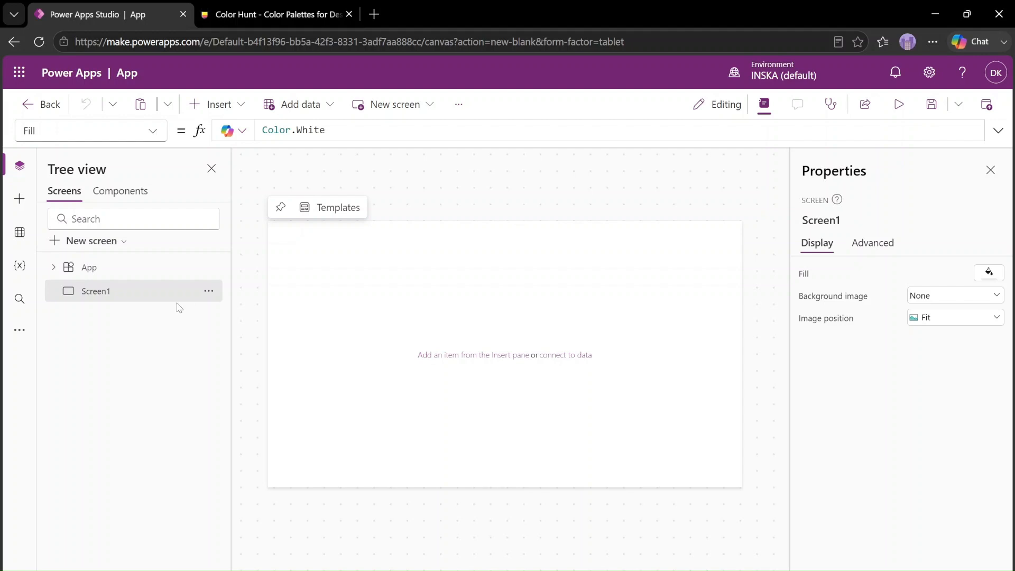
Rename the screen Screen1 to Landing
{"action": "double_click", "coordinate": [92, 293]}
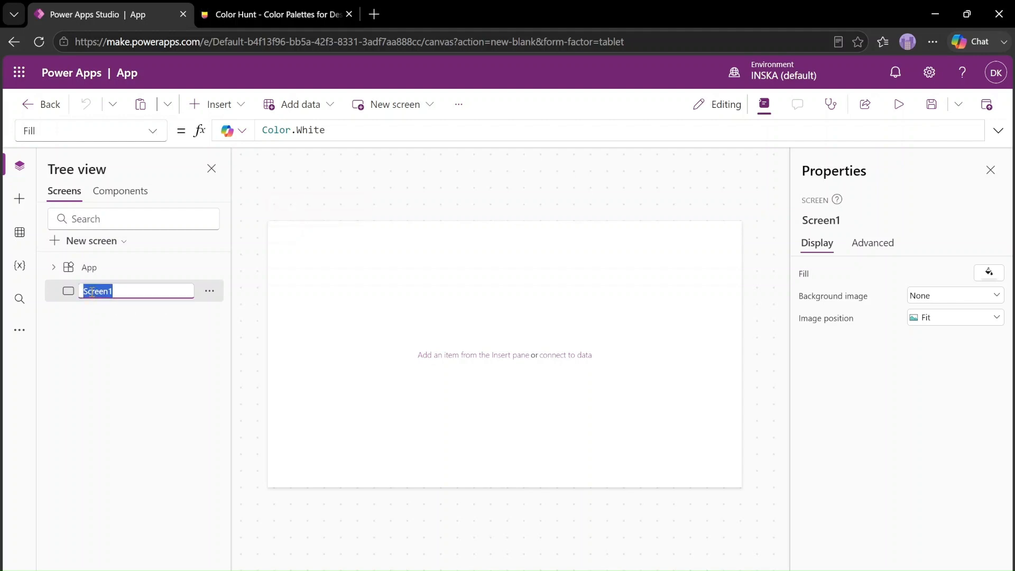
{"action": "type", "text": "Landing"}
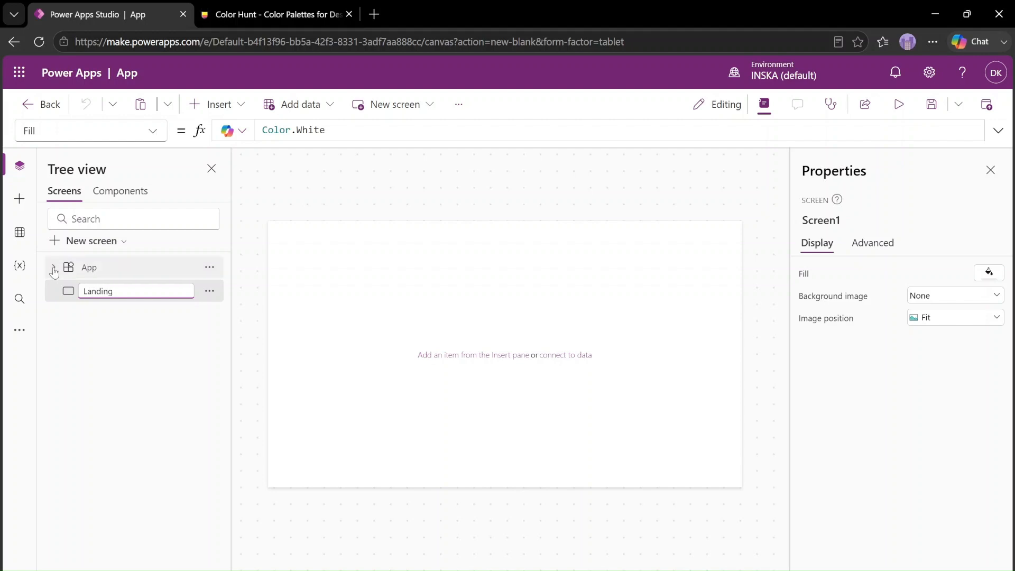
{"action": "left_click", "coordinate": [158, 333]}
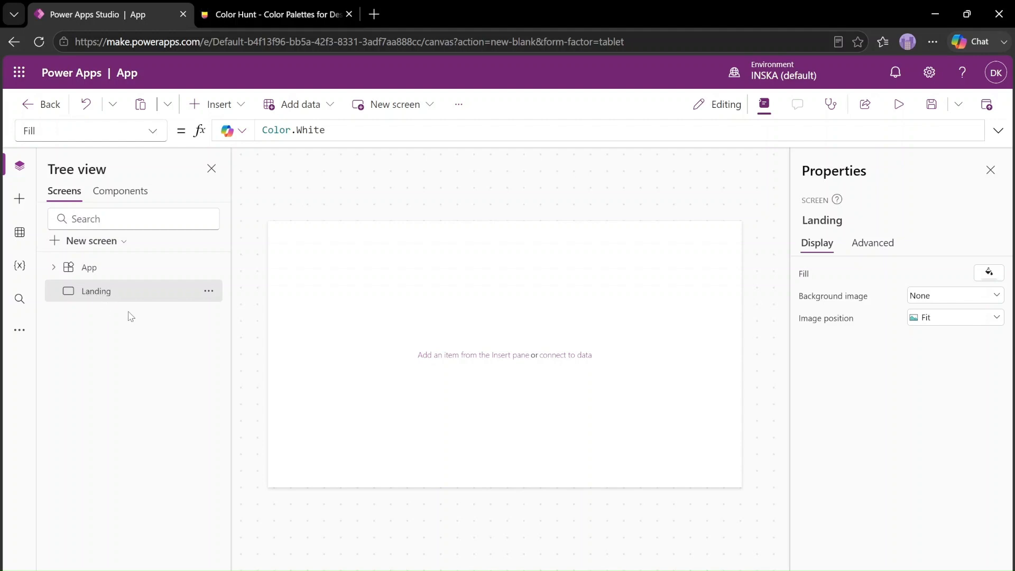
Insert a text label on the Landing screen and rename it to Header
{"action": "left_click", "coordinate": [223, 107]}
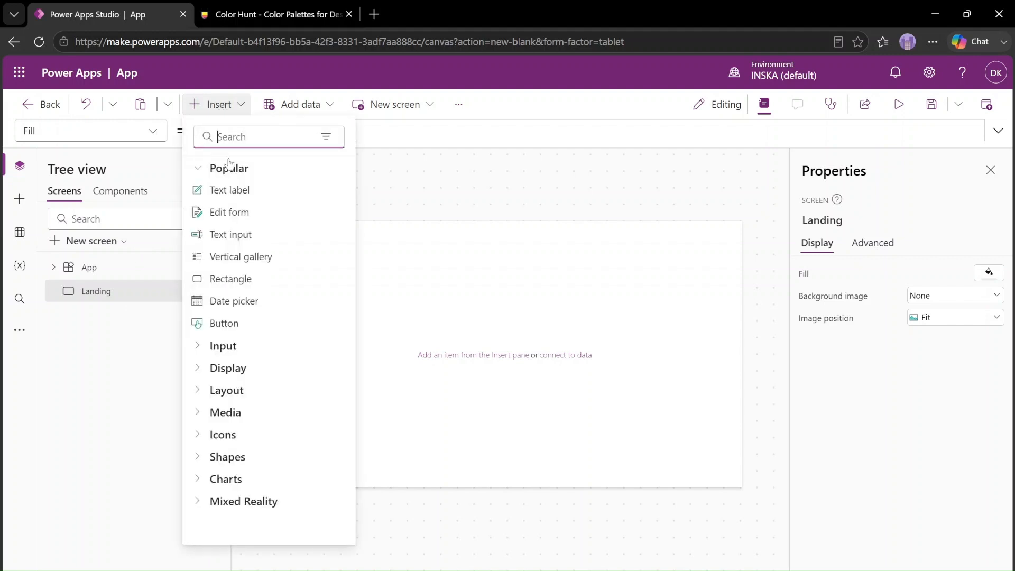
{"action": "left_click", "coordinate": [328, 206]}
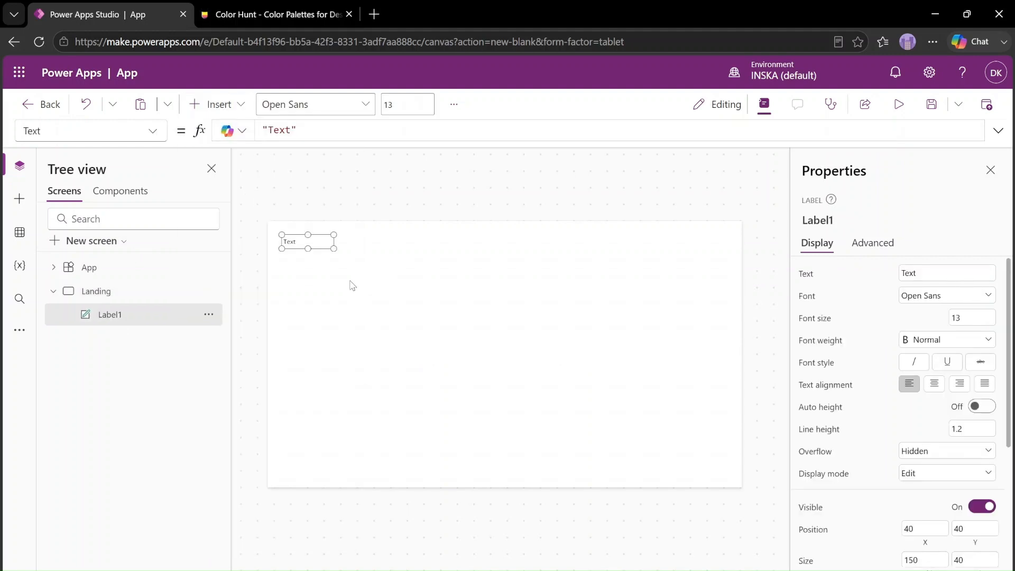
{"action": "double_click", "coordinate": [123, 315]}
{"action": "type", "text": "Header"}
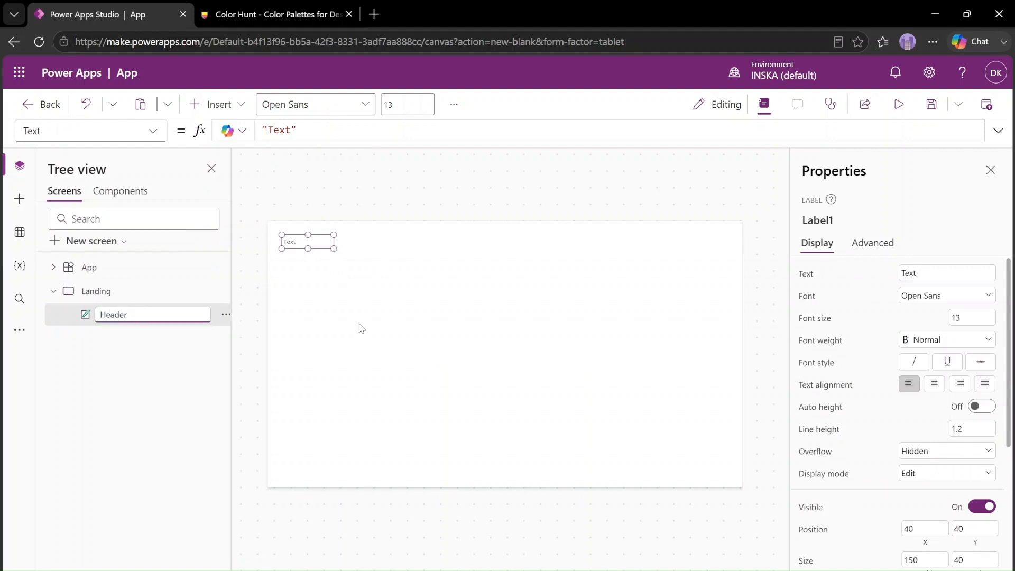
{"action": "left_click", "coordinate": [626, 324]}
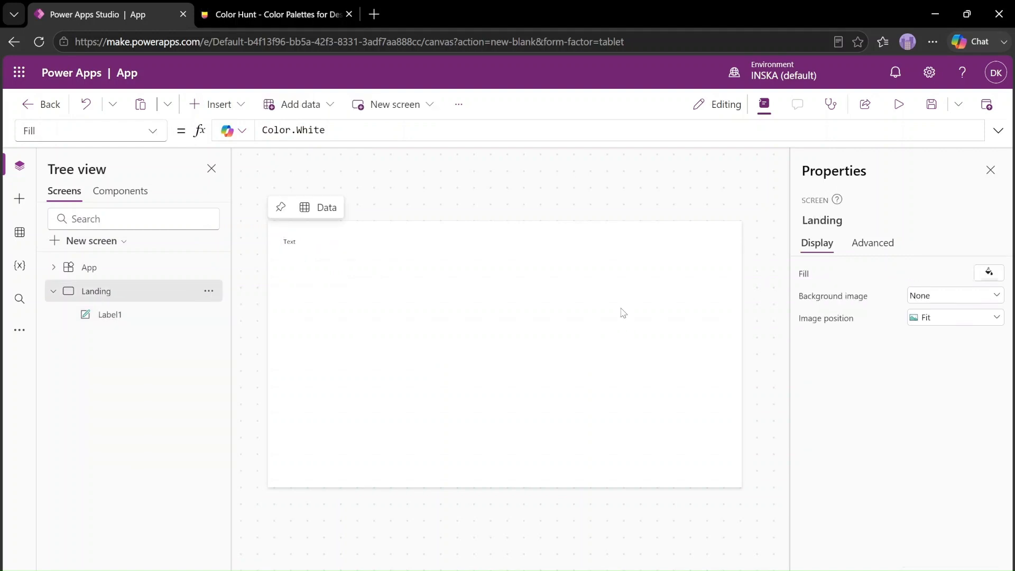
Set the Header label's text to "Issue Management Portal"
{"action": "left_click", "coordinate": [130, 318]}
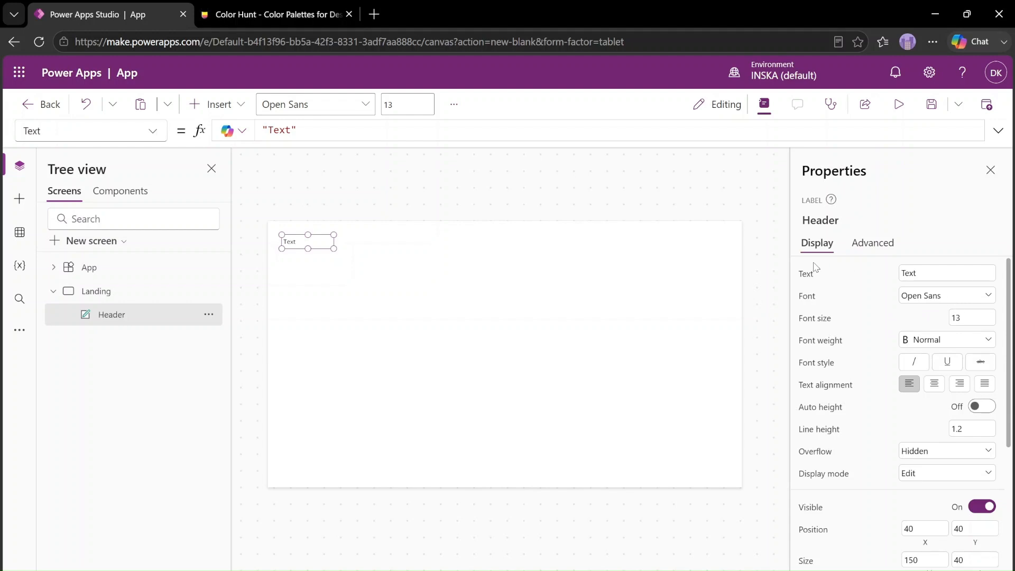
{"action": "left_click", "coordinate": [921, 271]}
{"action": "type", "text": "Issue Management"}
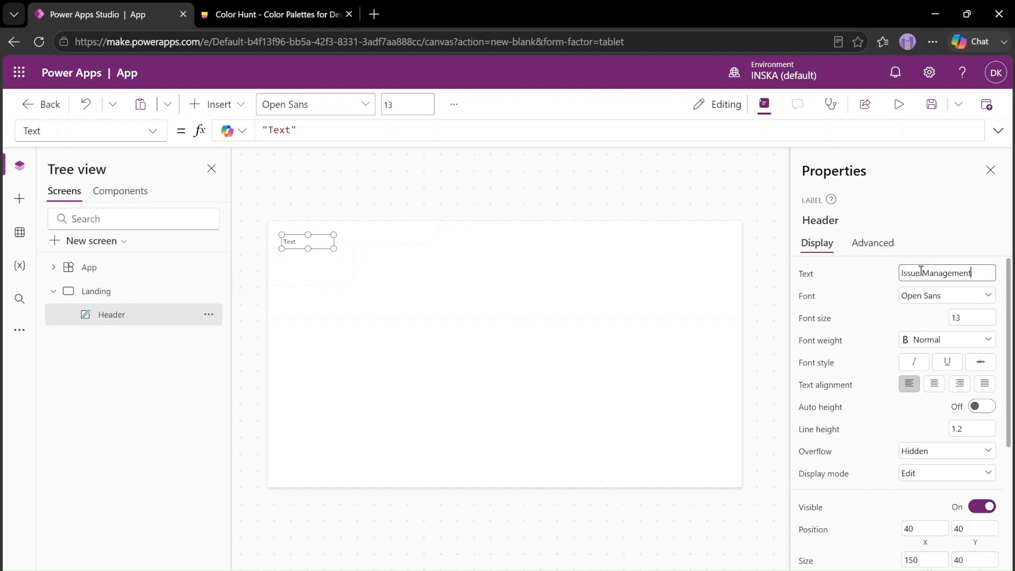
{"action": "type", "text": " Portal"}
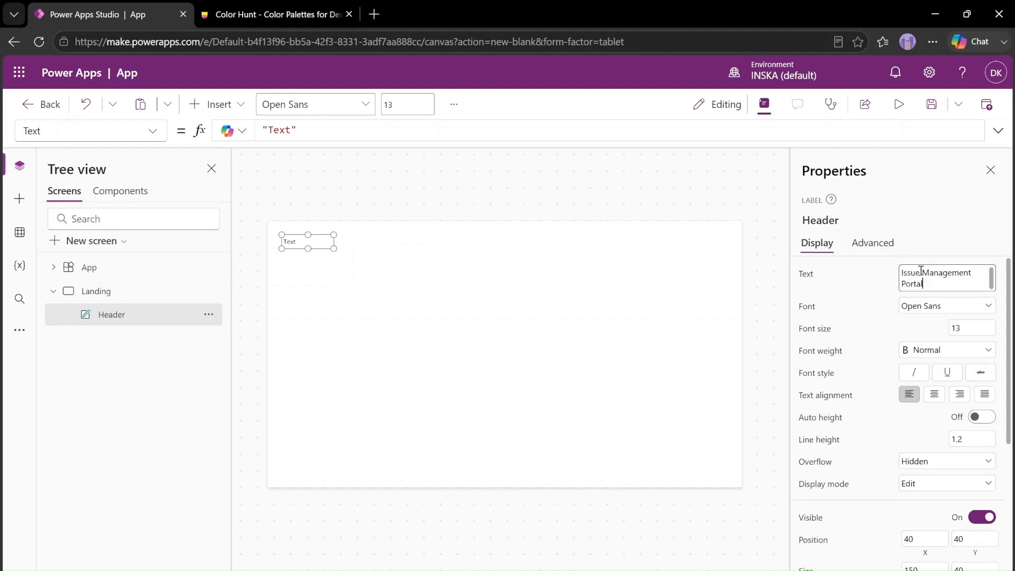
{"action": "left_click", "coordinate": [880, 294]}
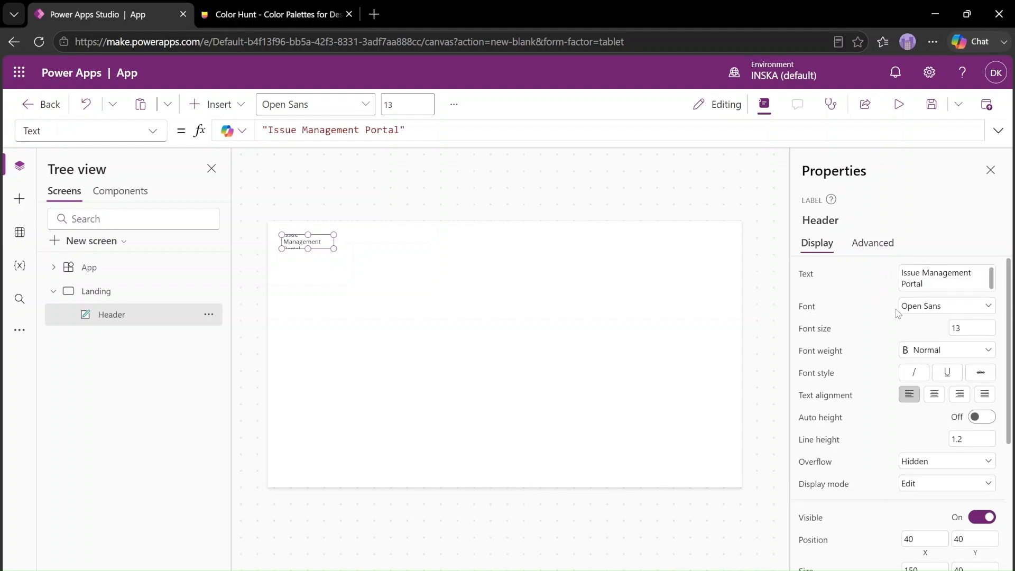
Format the Header label's text in Georgia at font size 40 with centre alignment
{"action": "left_click", "coordinate": [941, 309]}
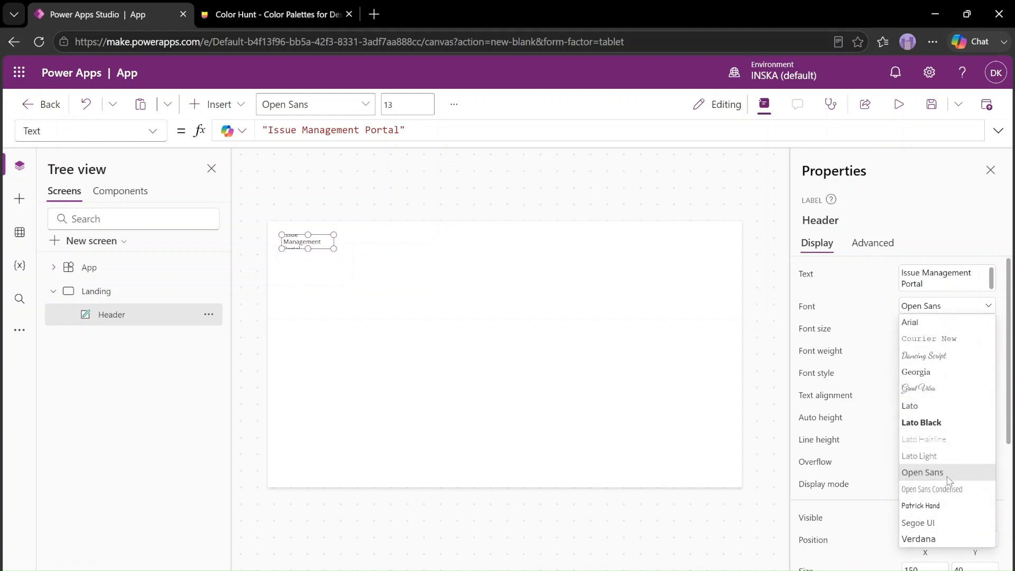
{"action": "left_click", "coordinate": [936, 373]}
{"action": "left_click", "coordinate": [974, 327]}
{"action": "type", "text": "40"}
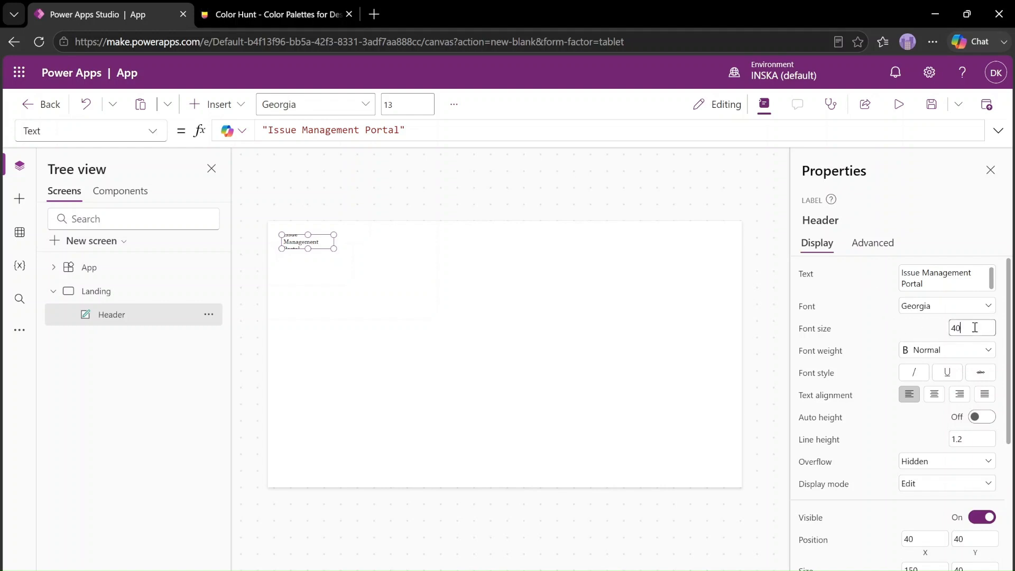
{"action": "left_click", "coordinate": [906, 324]}
{"action": "left_click", "coordinate": [934, 396]}
Position the Header label at X 0 and Y 0
{"action": "scroll", "coordinate": [929, 421], "scroll_direction": "down", "scroll_amount": 3}
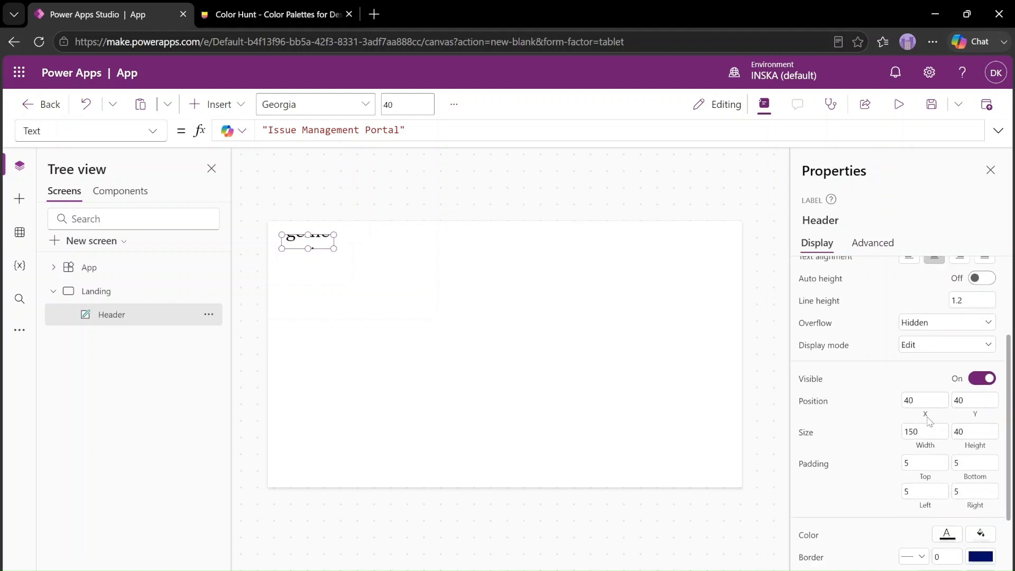
{"action": "scroll", "coordinate": [930, 420], "scroll_direction": "down", "scroll_amount": 2}
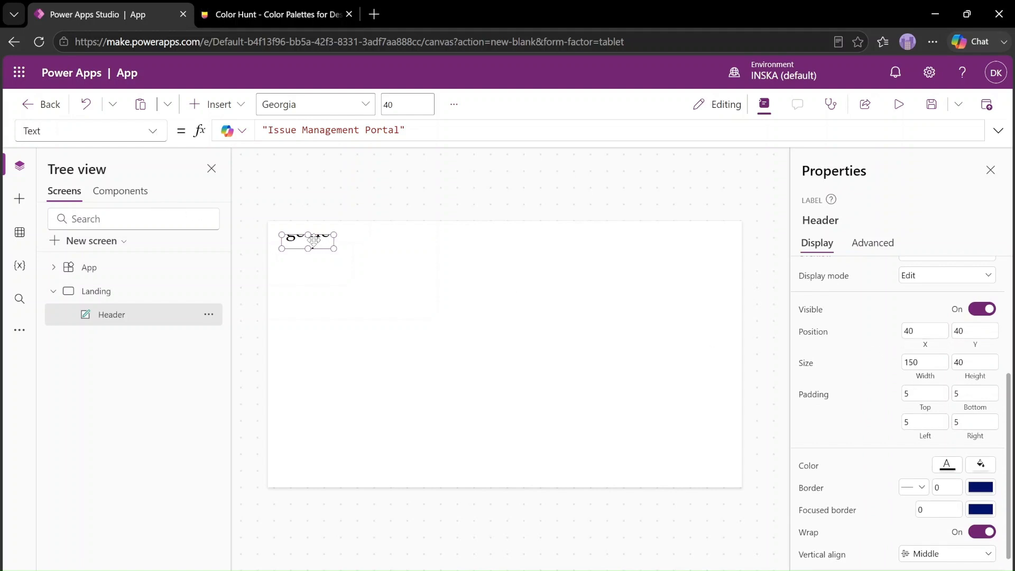
{"action": "left_click", "coordinate": [923, 331]}
{"action": "type", "text": "0"}
{"action": "key", "text": "Tab"}
{"action": "type", "text": "0"}
{"action": "left_click", "coordinate": [871, 298]}
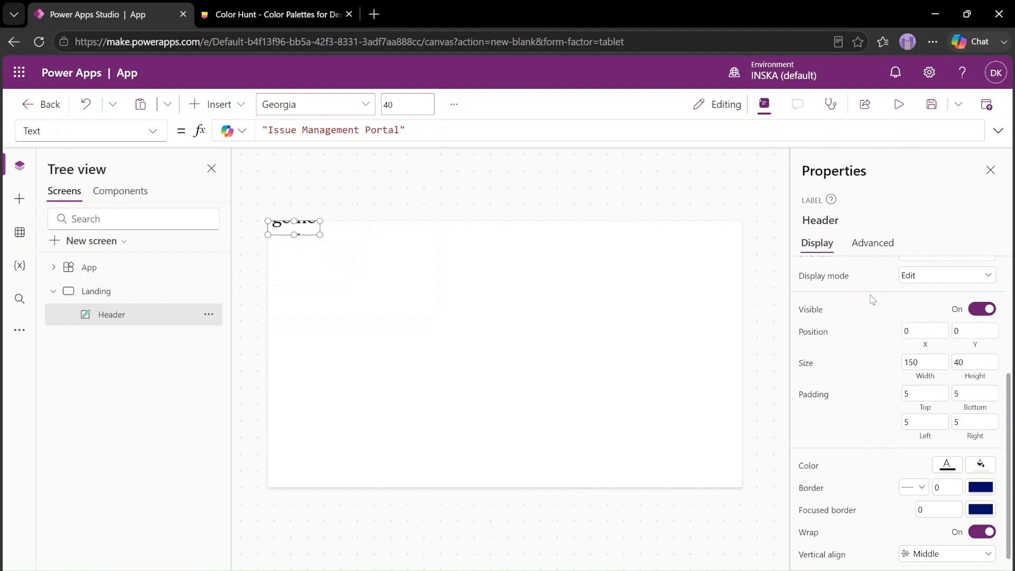
Set the Header label's width to the formula Parent.Width and its height to 100
{"action": "left_click", "coordinate": [932, 380]}
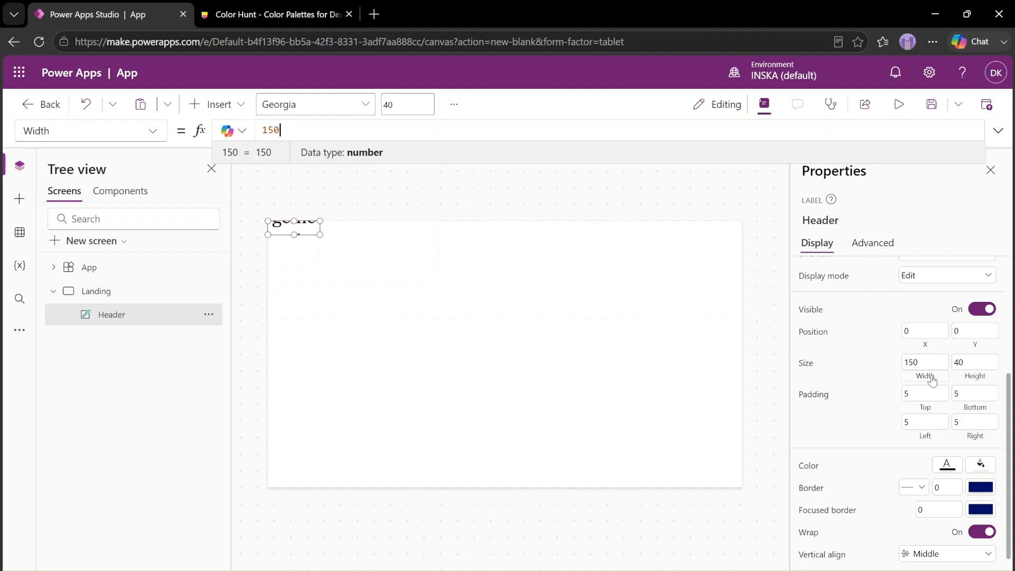
{"action": "left_click", "coordinate": [933, 381]}
{"action": "type", "text": "pare"}
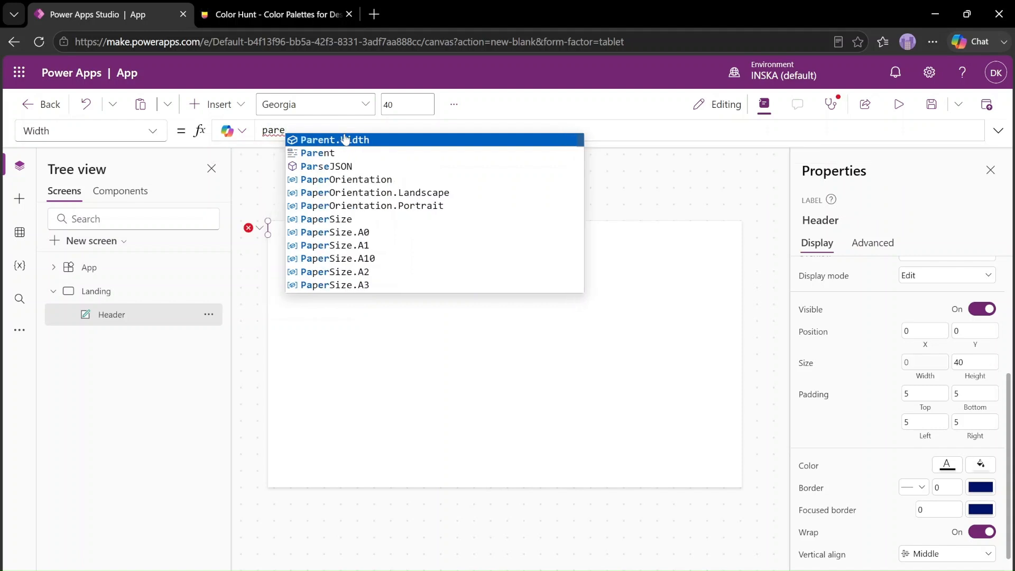
{"action": "left_click", "coordinate": [345, 140]}
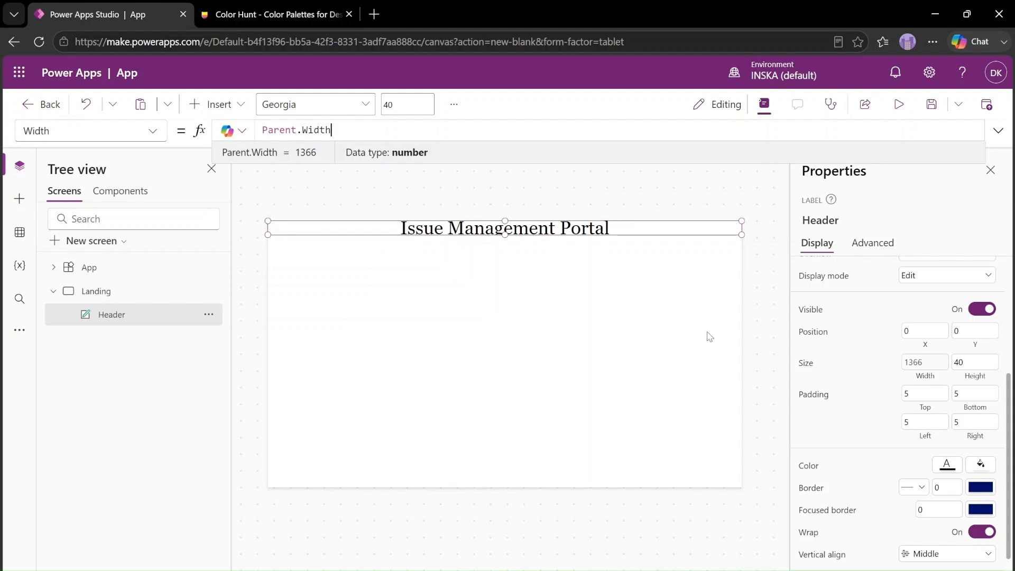
{"action": "left_click", "coordinate": [971, 368]}
{"action": "double_click", "coordinate": [327, 125]}
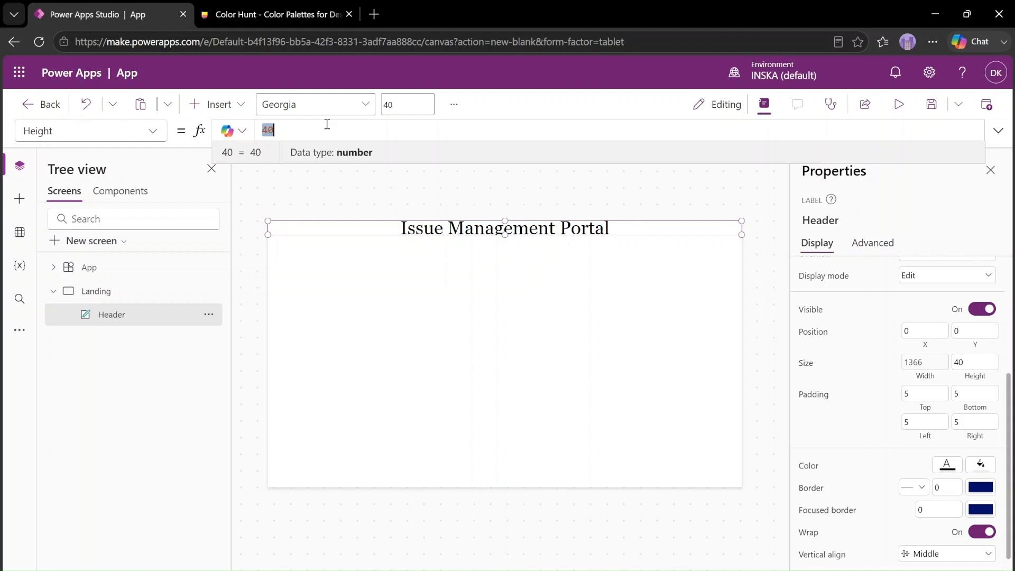
{"action": "type", "text": "100"}
{"action": "left_click", "coordinate": [589, 328]}
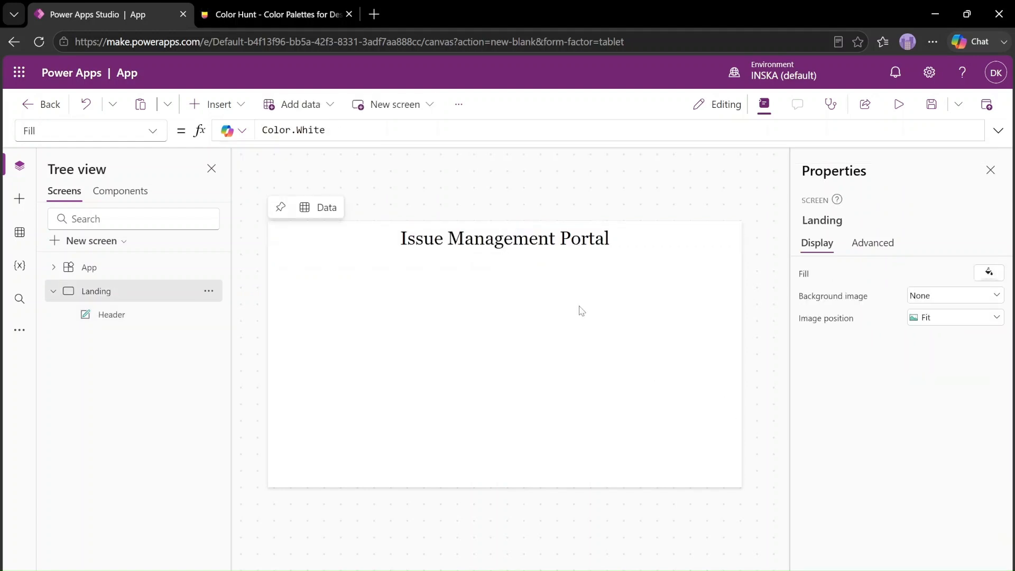
{"action": "left_click", "coordinate": [603, 238]}
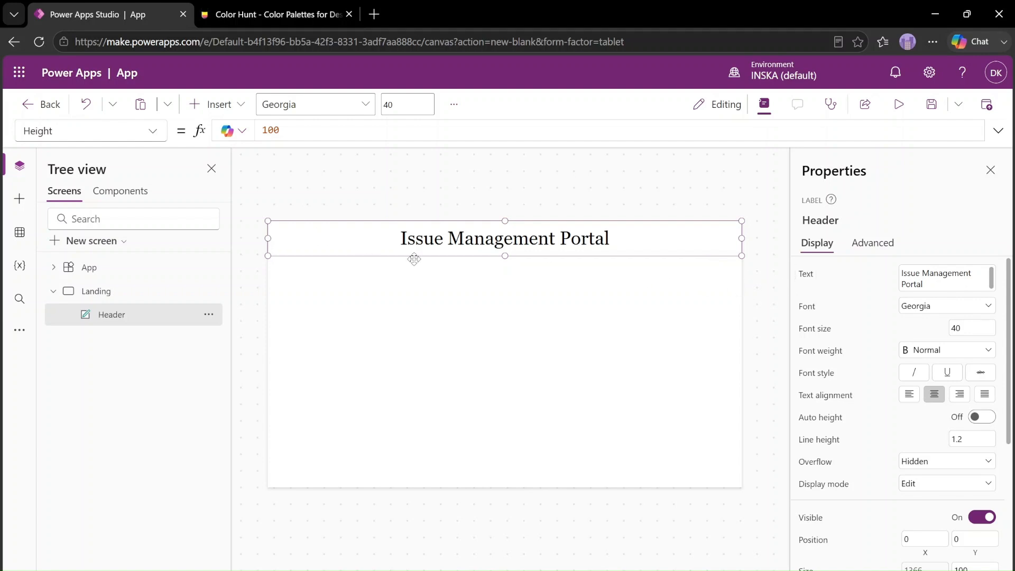
{"action": "left_click", "coordinate": [365, 265]}
{"action": "left_click", "coordinate": [351, 233]}
{"action": "left_click", "coordinate": [499, 333]}
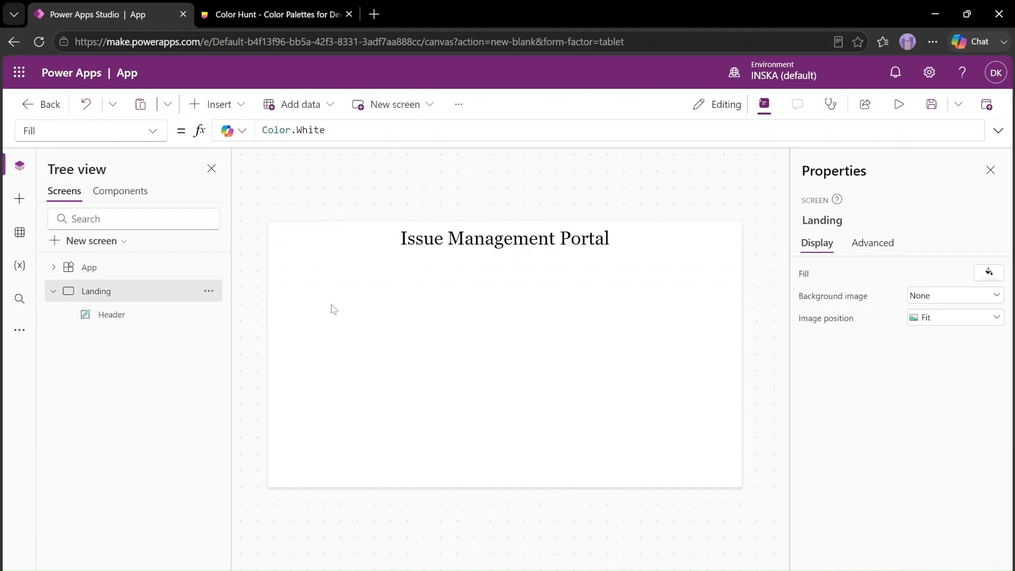
Set the Header label's Fill property to Color.DarkBlue
{"action": "left_click", "coordinate": [483, 226]}
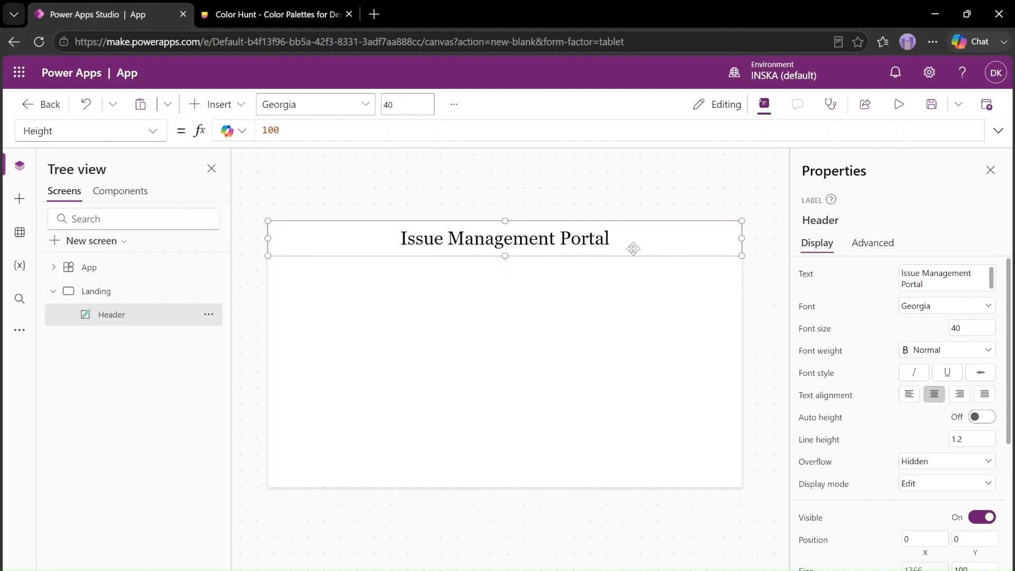
{"action": "left_click", "coordinate": [128, 128]}
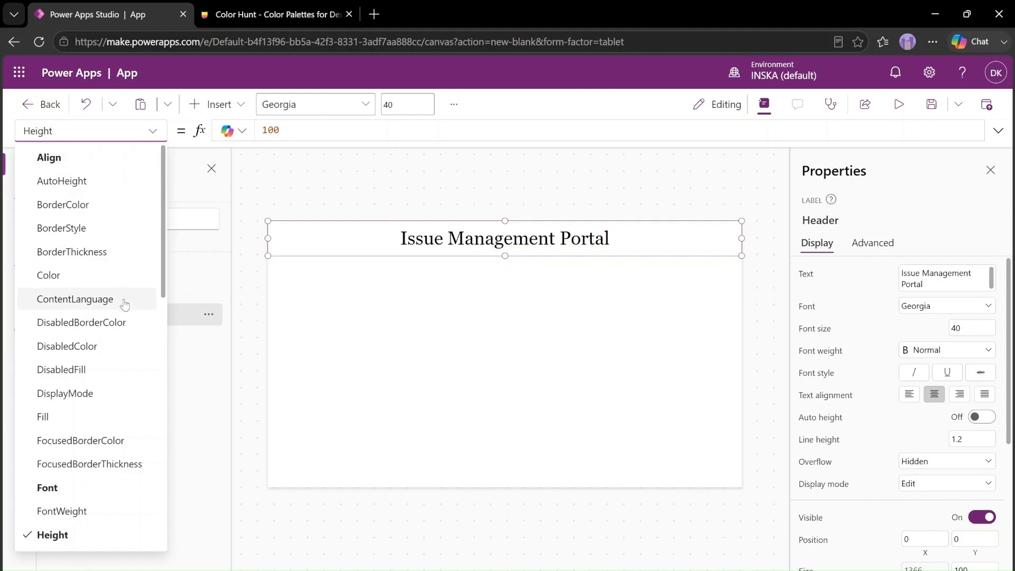
{"action": "left_click", "coordinate": [108, 418]}
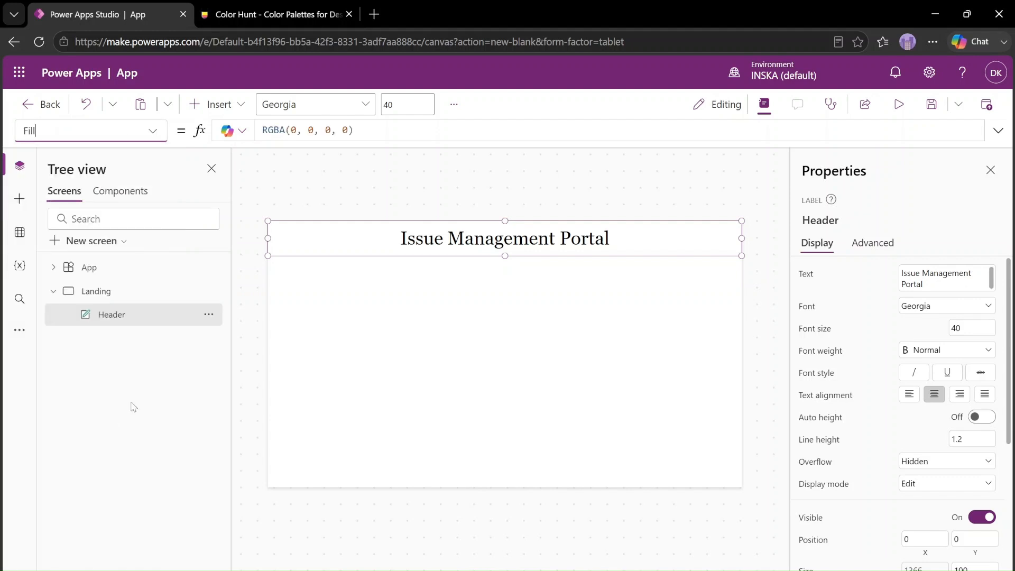
{"action": "left_click", "coordinate": [384, 132]}
{"action": "key", "text": "ctrl+a"}
{"action": "type", "text": "Co"}
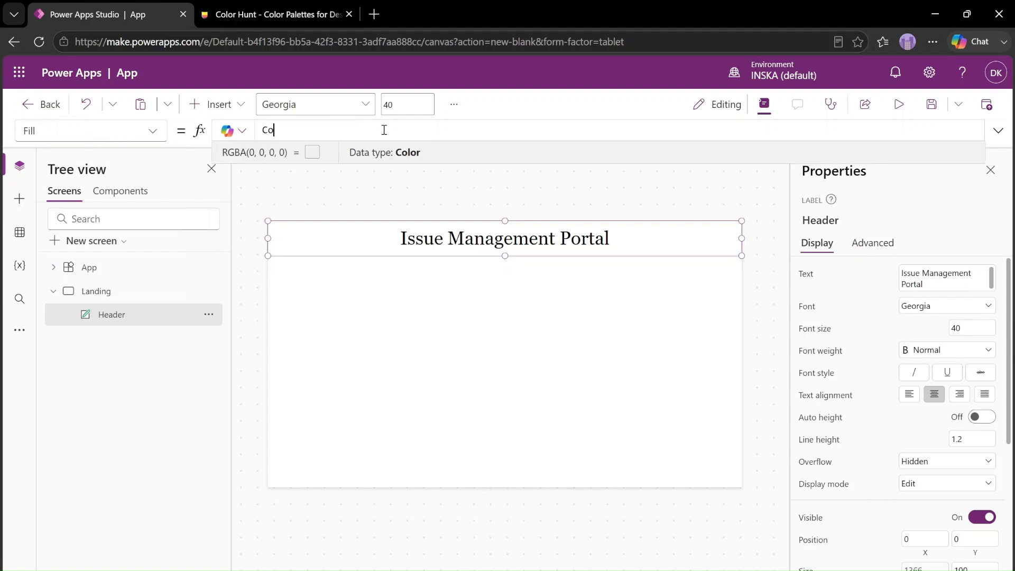
{"action": "type", "text": "lor.dar"}
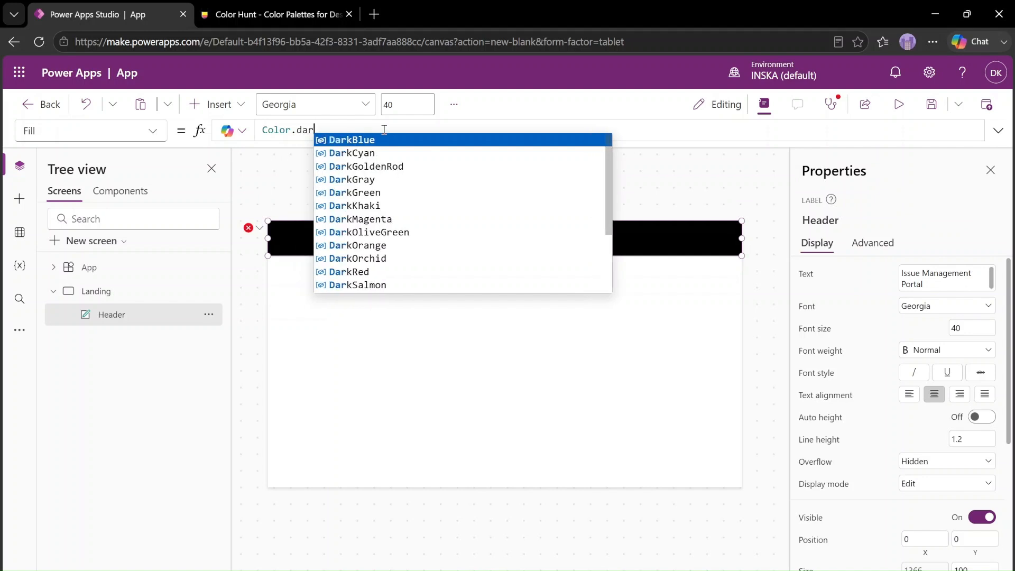
{"action": "key", "text": "Tab"}
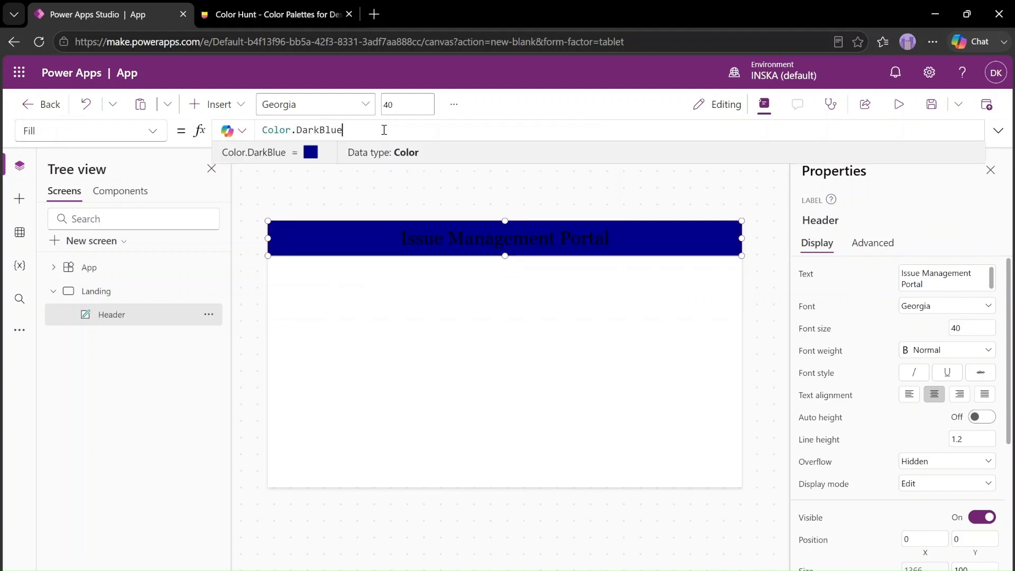
Switch to Color Hunt and copy the teal hex code #34A99D from a palette
{"action": "left_click", "coordinate": [286, 18]}
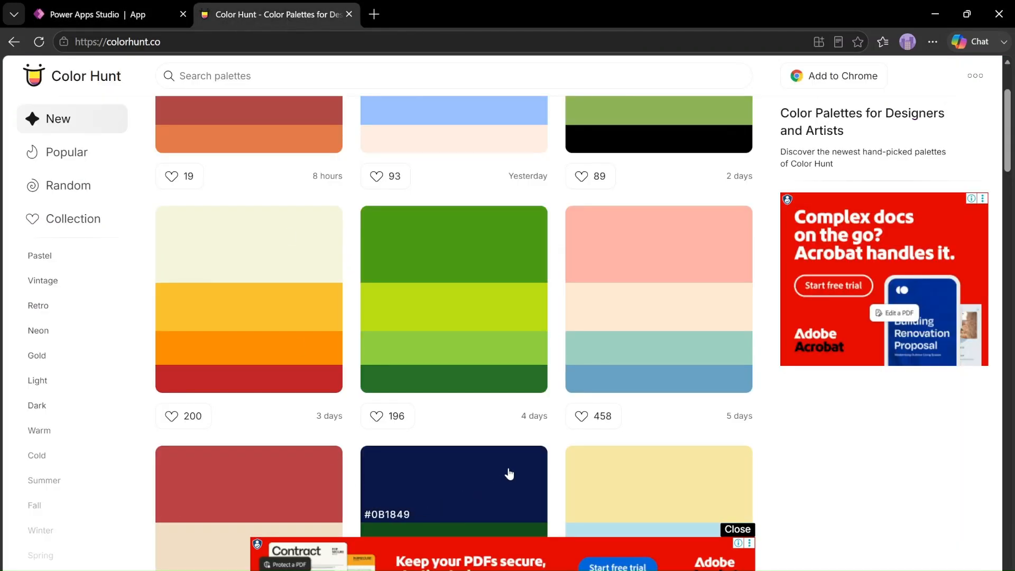
{"action": "scroll", "coordinate": [638, 439], "scroll_direction": "down", "scroll_amount": 10}
{"action": "scroll", "coordinate": [638, 439], "scroll_direction": "down", "scroll_amount": 5}
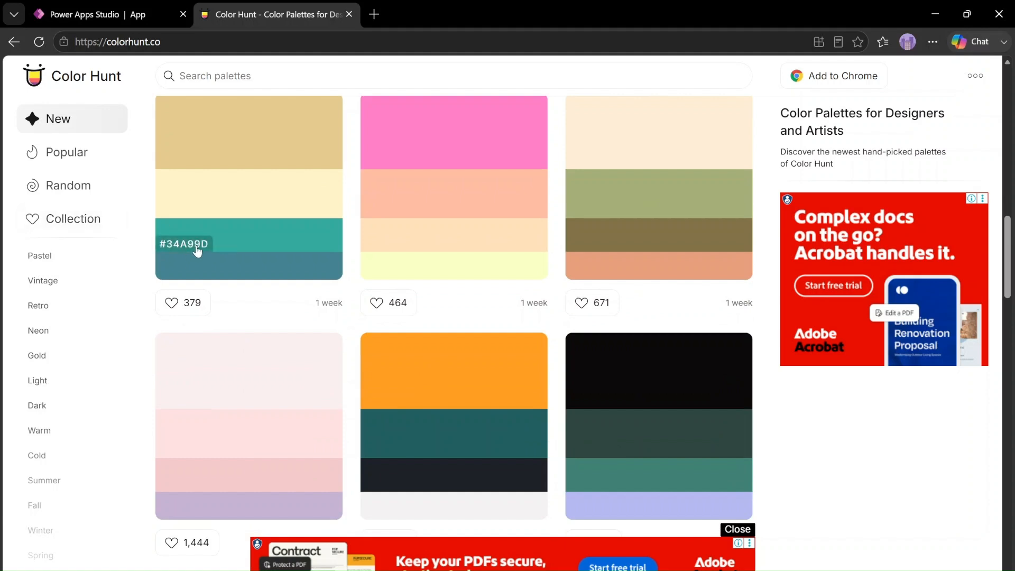
{"action": "left_click", "coordinate": [193, 248]}
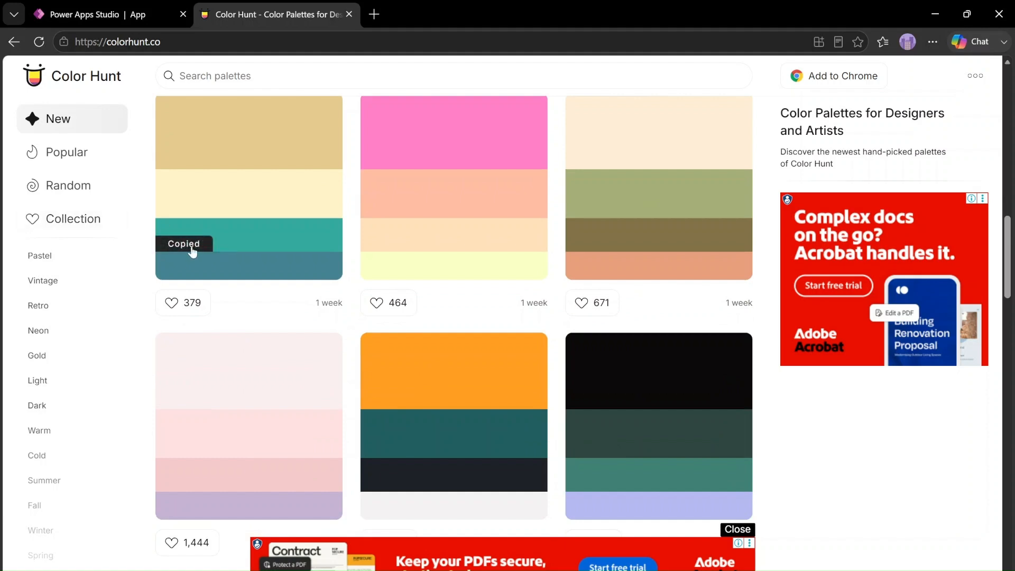
Switch back to Power Apps Studio and set the Header label's Fill to the formula ColorValue("#34A99D")
{"action": "left_click", "coordinate": [127, 20]}
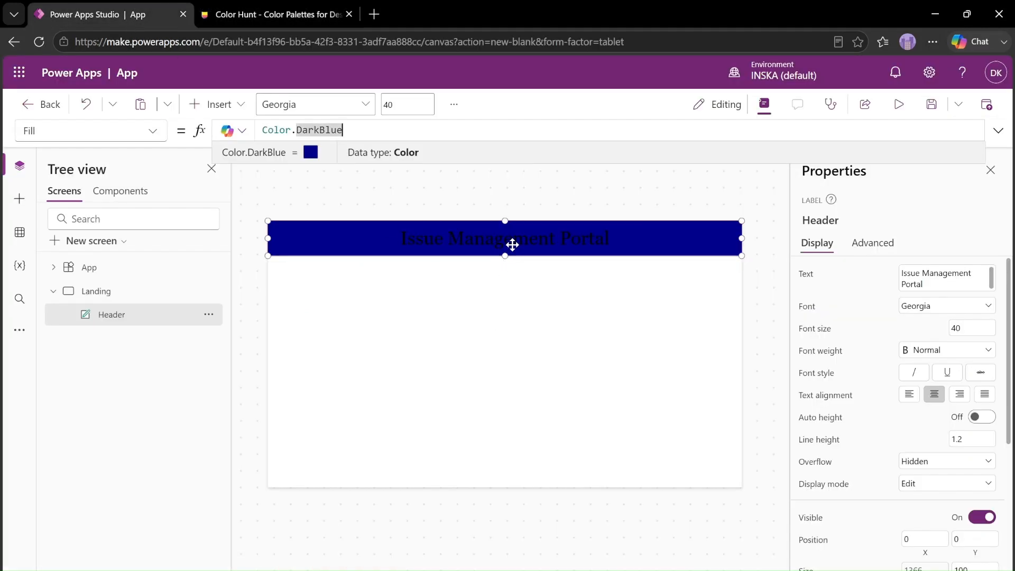
{"action": "left_click", "coordinate": [418, 134]}
{"action": "key", "text": "ctrl+a"}
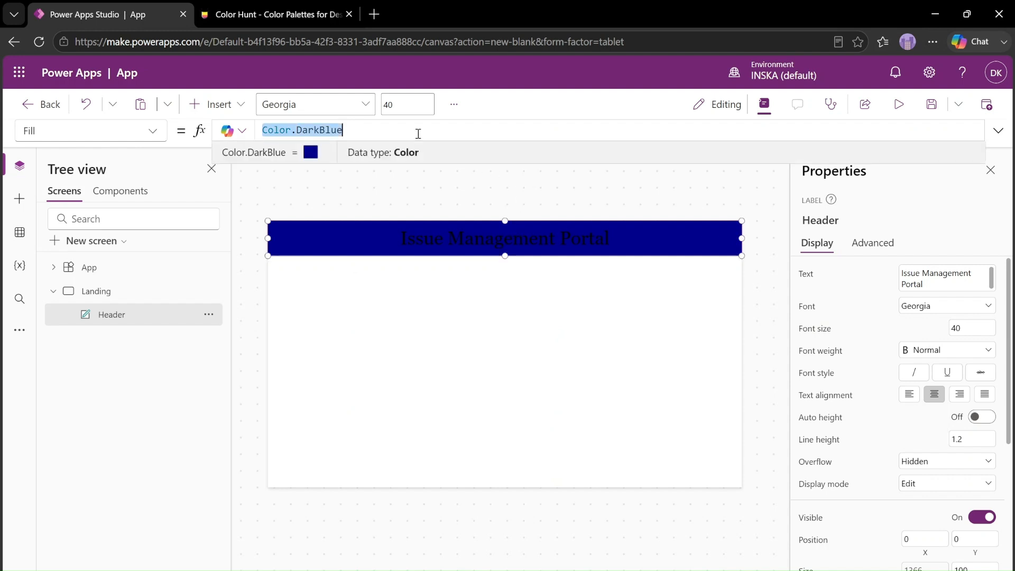
{"action": "type", "text": "ColorValue("}
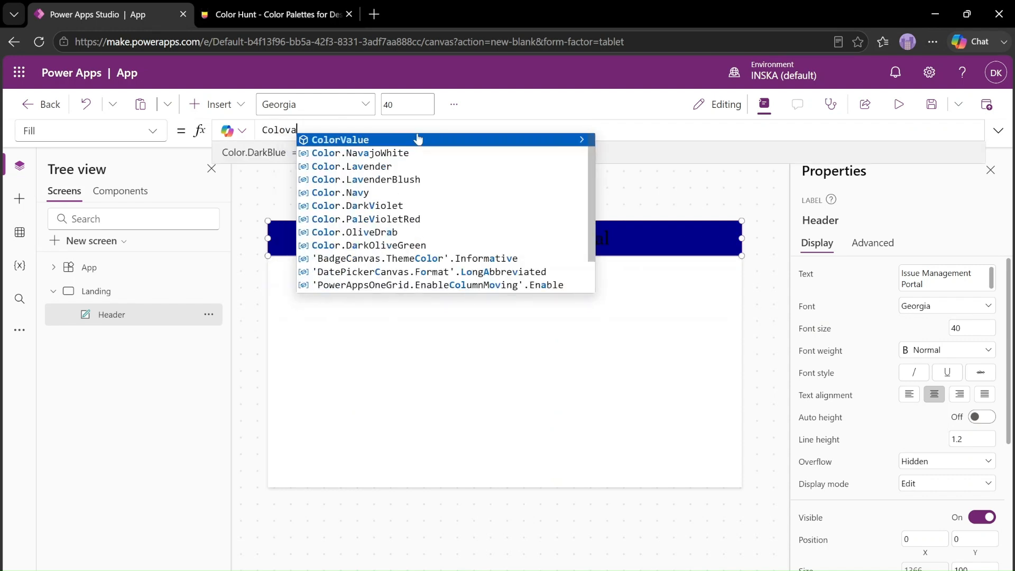
{"action": "type", "text": "\"#"}
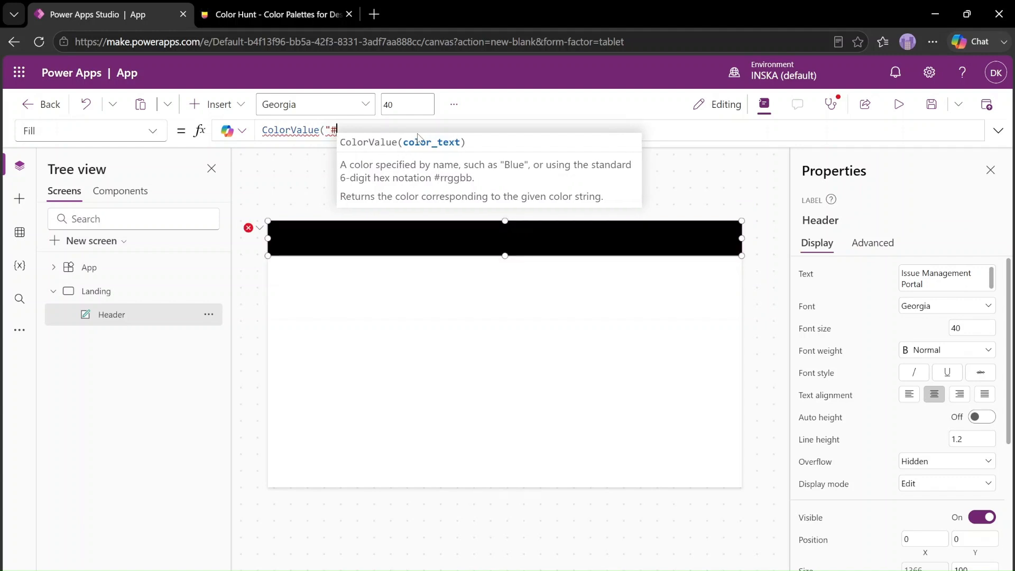
{"action": "key", "text": "ctrl+v"}
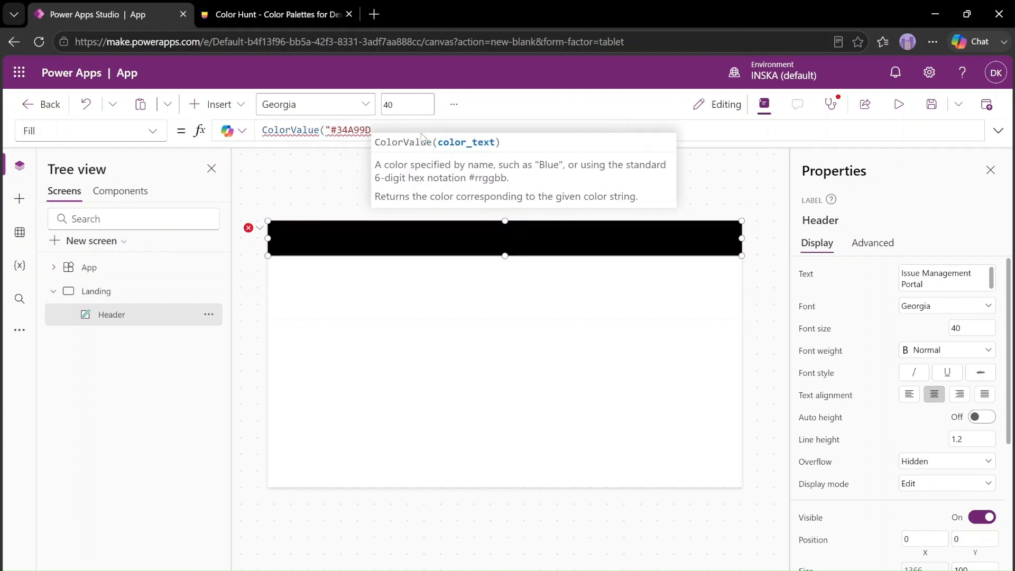
{"action": "type", "text": "\")"}
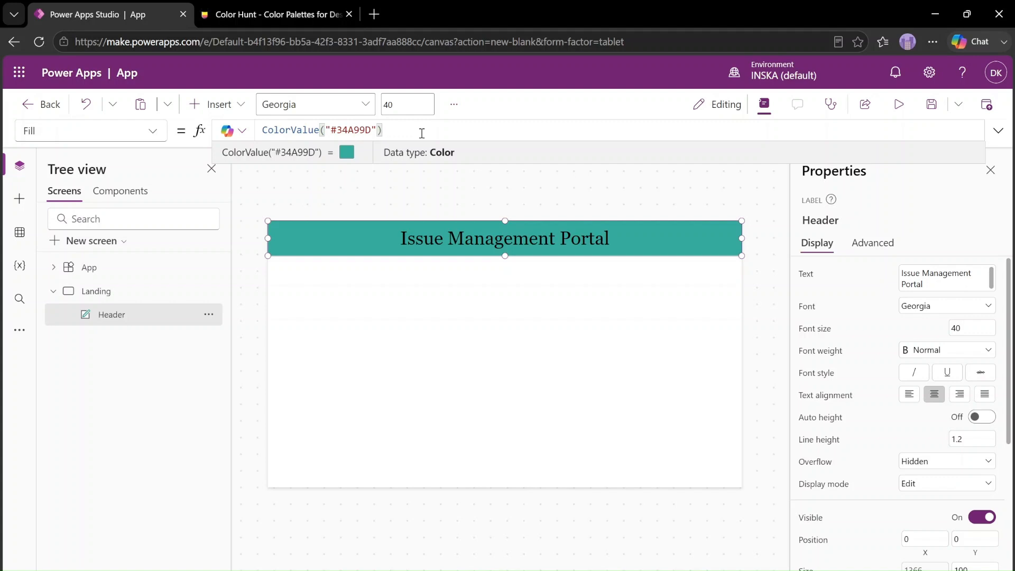
{"action": "left_click", "coordinate": [403, 390]}
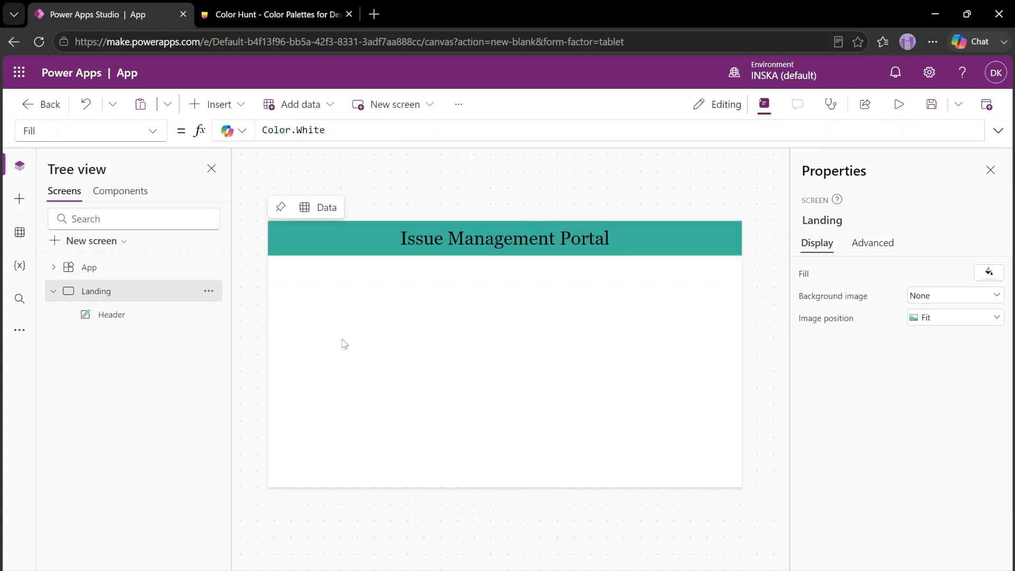
Change the Header label's text colour to white, RGBA(255, 255, 255, 1)
{"action": "left_click", "coordinate": [349, 235]}
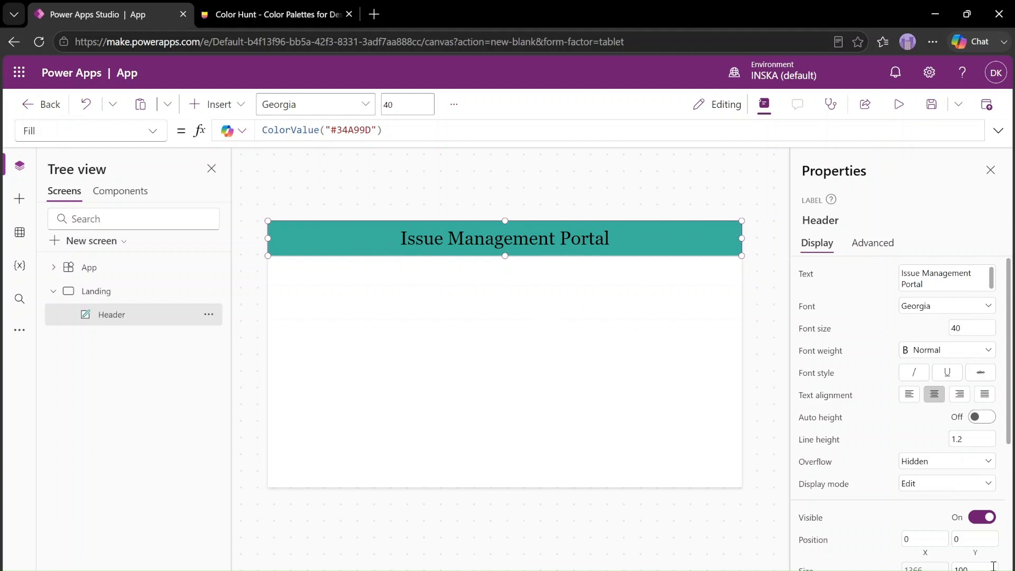
{"action": "scroll", "coordinate": [999, 484], "scroll_direction": "down", "scroll_amount": 5}
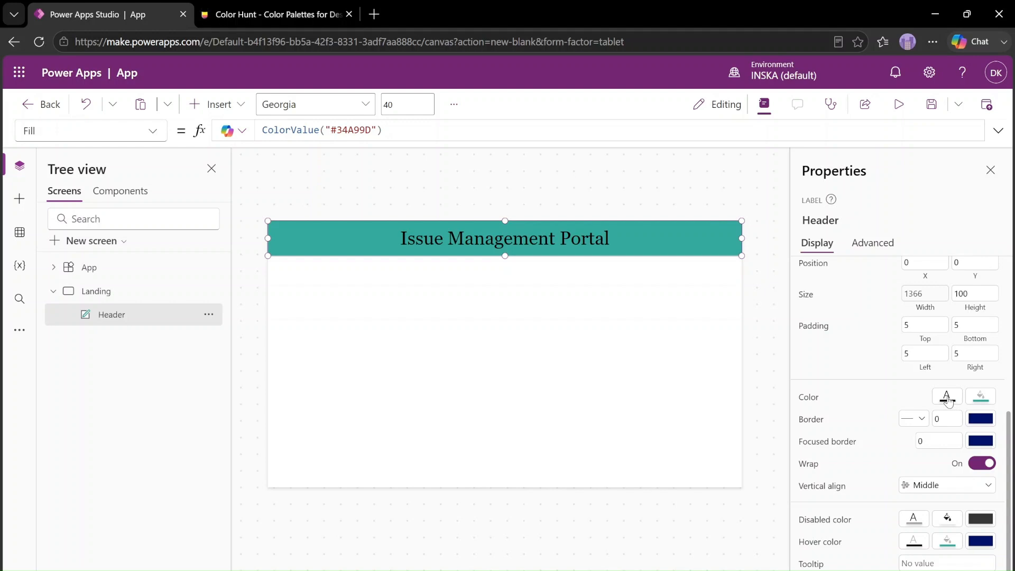
{"action": "left_click", "coordinate": [947, 400]}
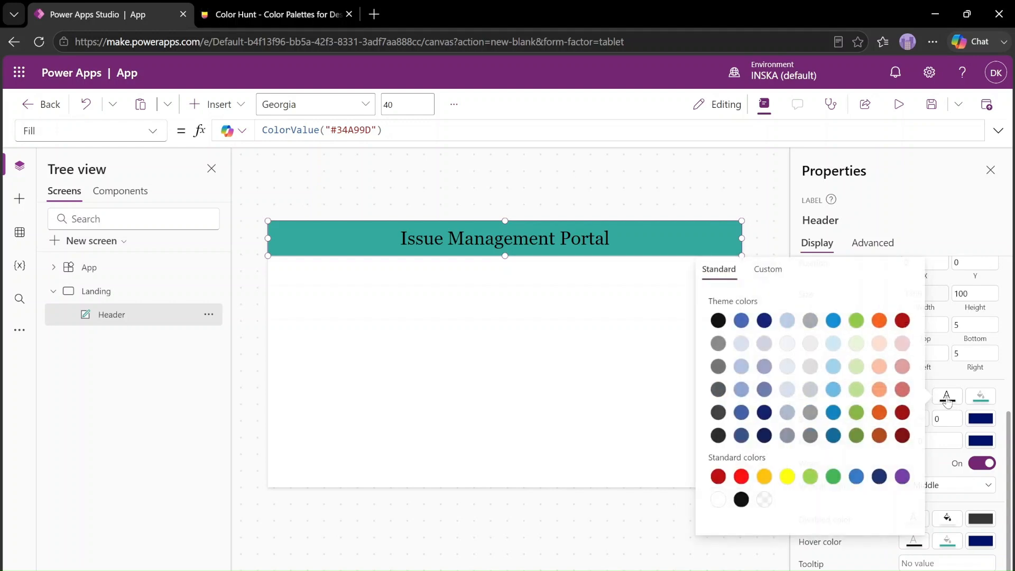
{"action": "left_click", "coordinate": [717, 501]}
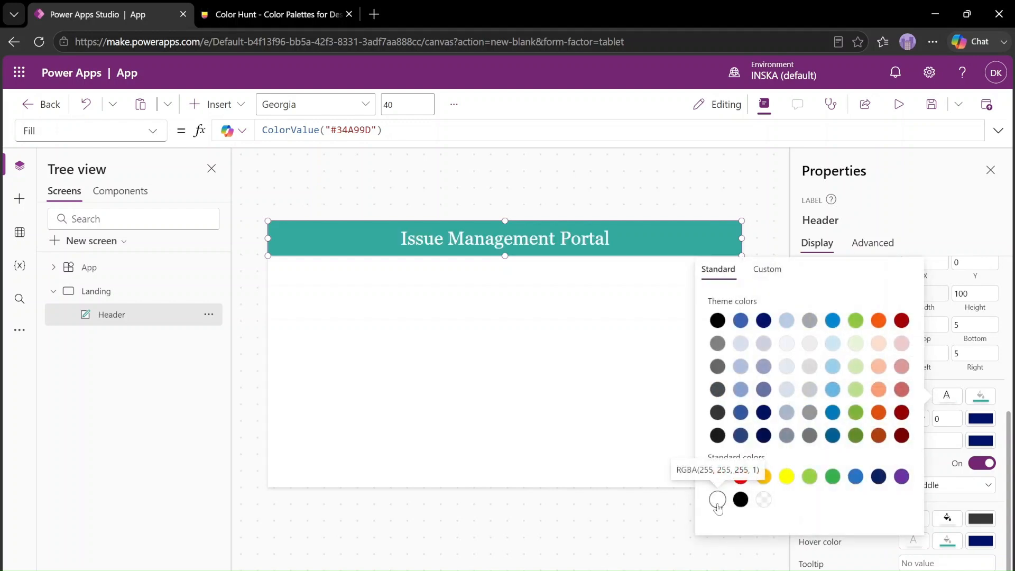
{"action": "left_click", "coordinate": [562, 387]}
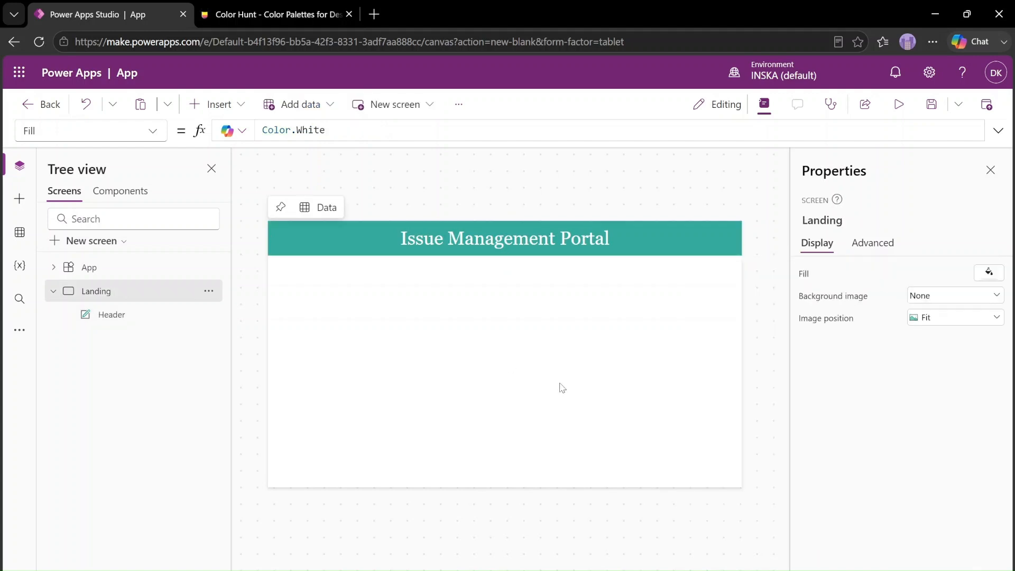
Preview the app's Landing screen, return to editing and dismiss the testing tip
{"action": "left_click", "coordinate": [899, 104]}
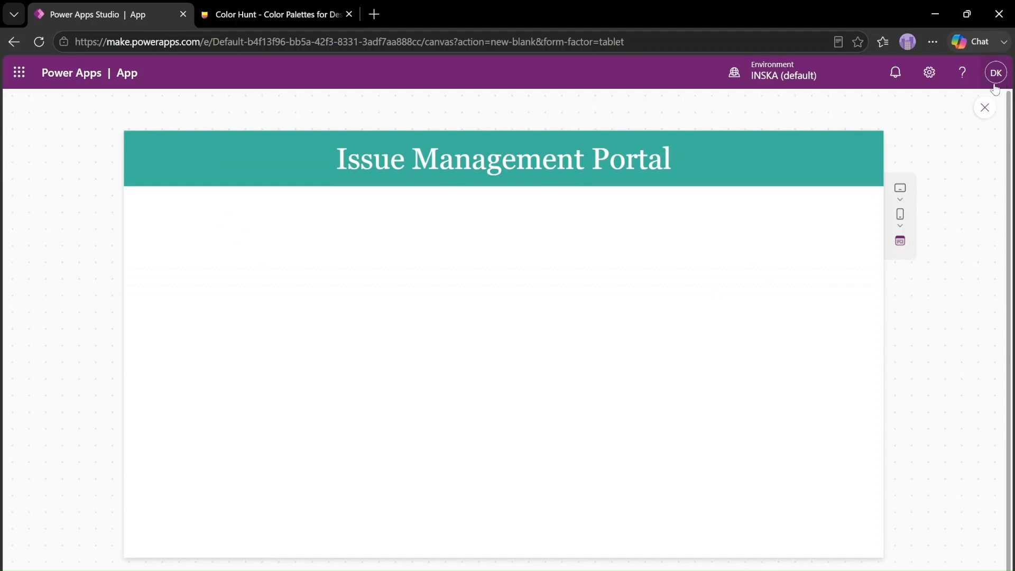
{"action": "left_click", "coordinate": [984, 107]}
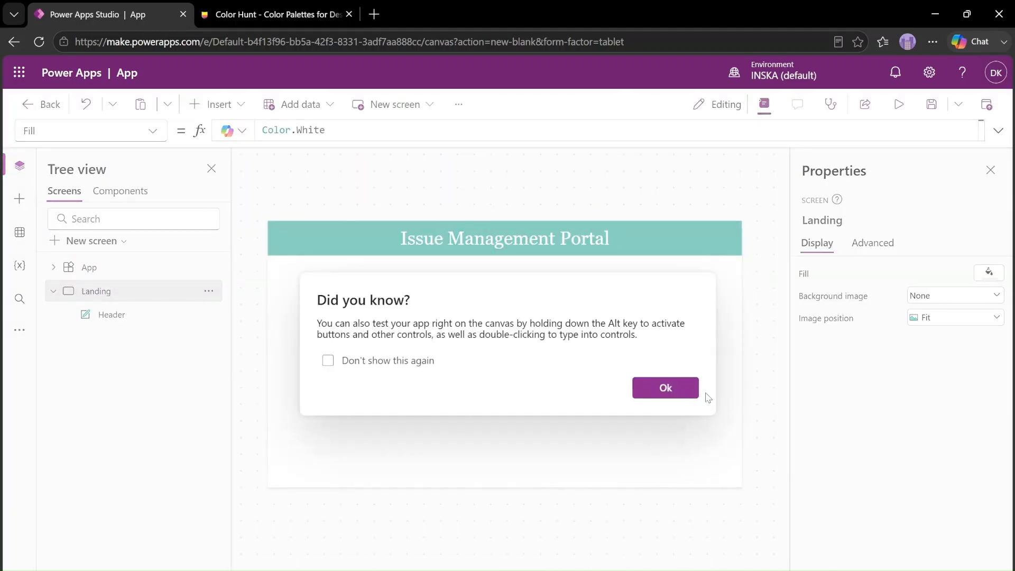
{"action": "left_click", "coordinate": [668, 389]}
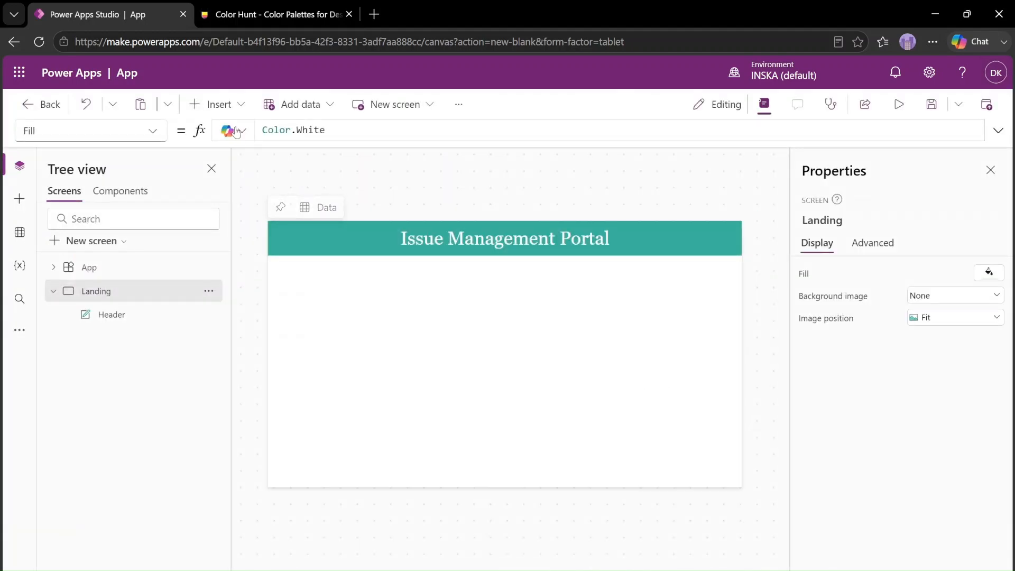
Insert a button below the header at about X 93, Y 210, sized about 540 wide by 298 high
{"action": "left_click", "coordinate": [229, 106]}
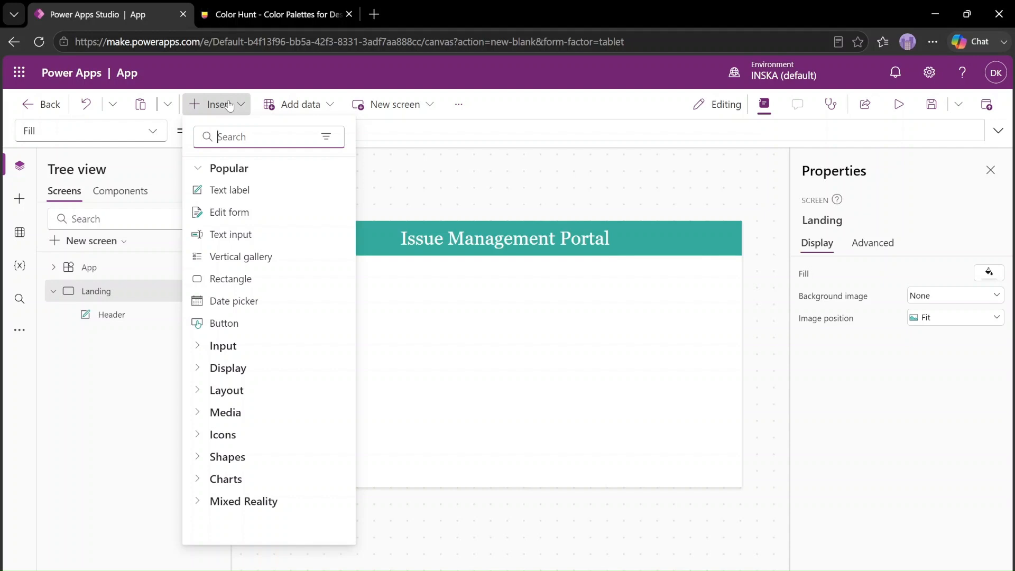
{"action": "type", "text": "bu"}
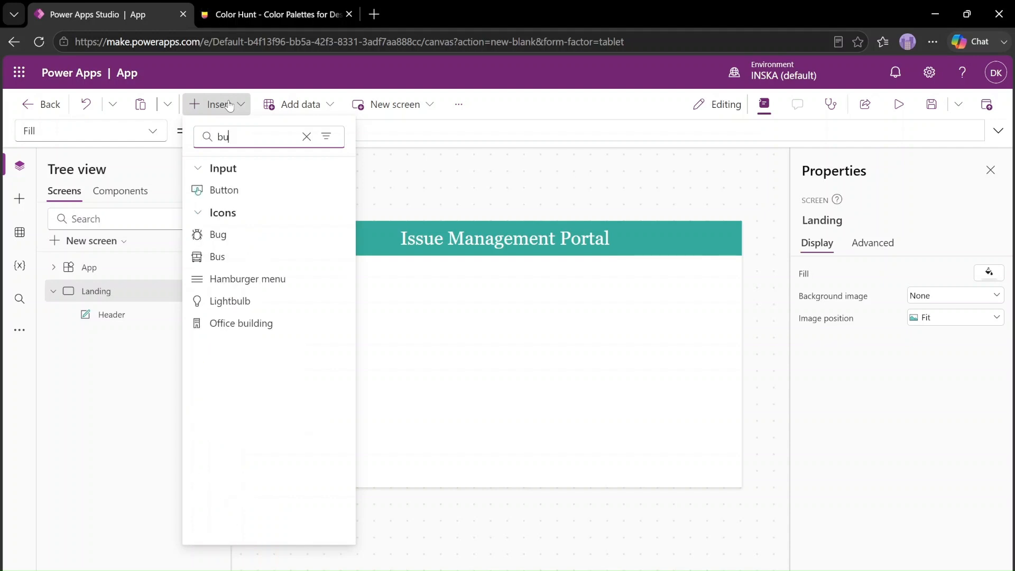
{"action": "left_click", "coordinate": [239, 189]}
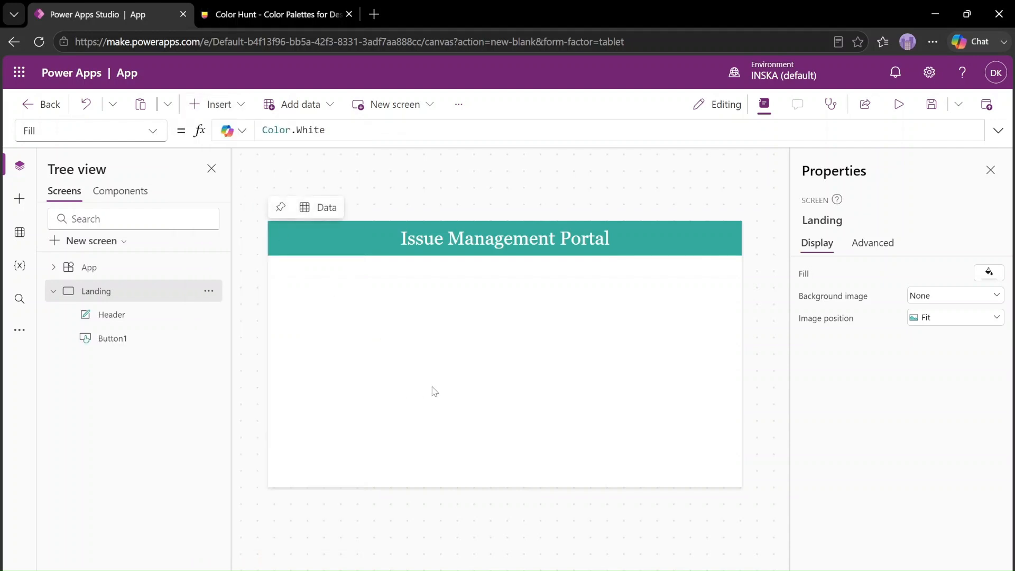
{"action": "left_click_drag", "start_coordinate": [305, 240], "coordinate": [514, 408]}
{"action": "left_click_drag", "start_coordinate": [419, 354], "coordinate": [390, 335]}
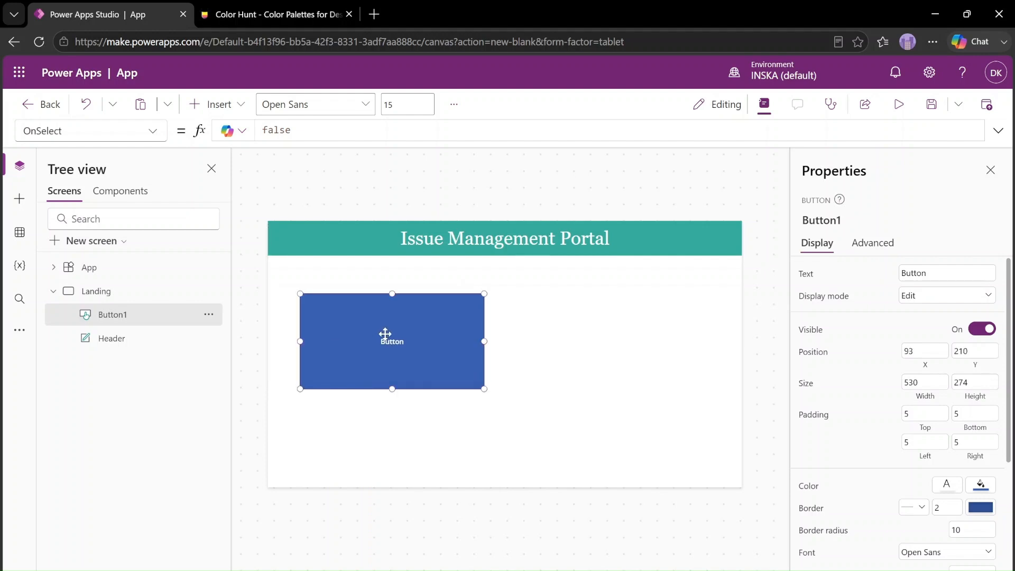
{"action": "left_click_drag", "start_coordinate": [483, 387], "coordinate": [488, 397]}
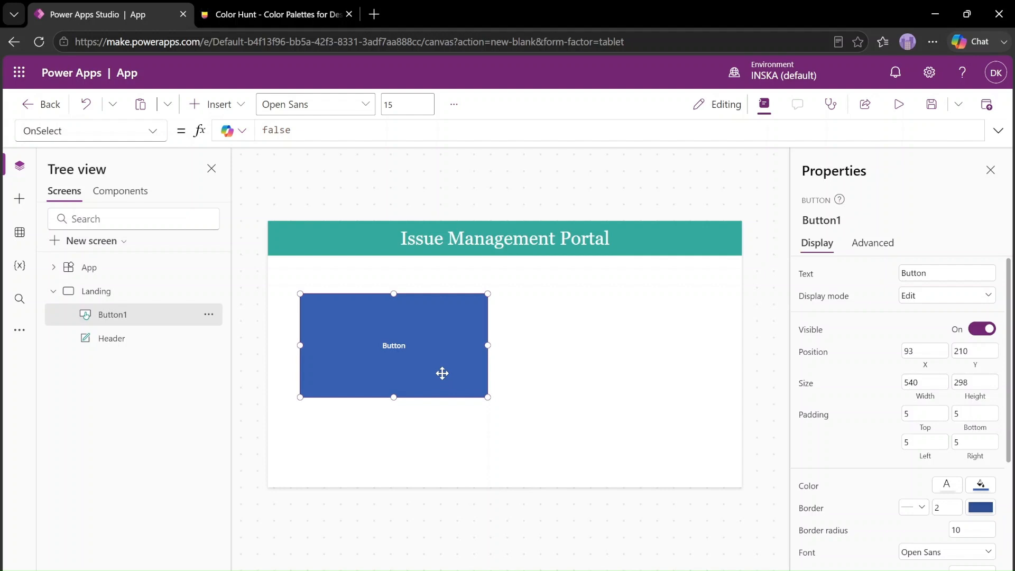
Duplicate the button and place the copy beside the original at about X 745, Y 210
{"action": "key", "text": "ctrl+c"}
{"action": "key", "text": "ctrl+v"}
{"action": "left_click_drag", "start_coordinate": [401, 356], "coordinate": [615, 341]}
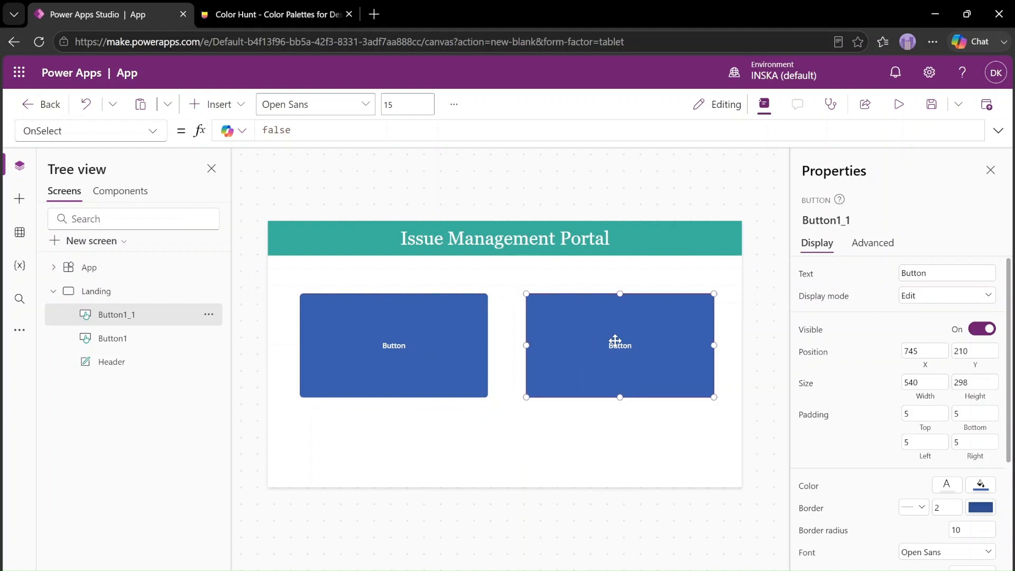
{"action": "left_click", "coordinate": [460, 447]}
Set the original button's text to "Submit a New Issue"
{"action": "left_click", "coordinate": [400, 349]}
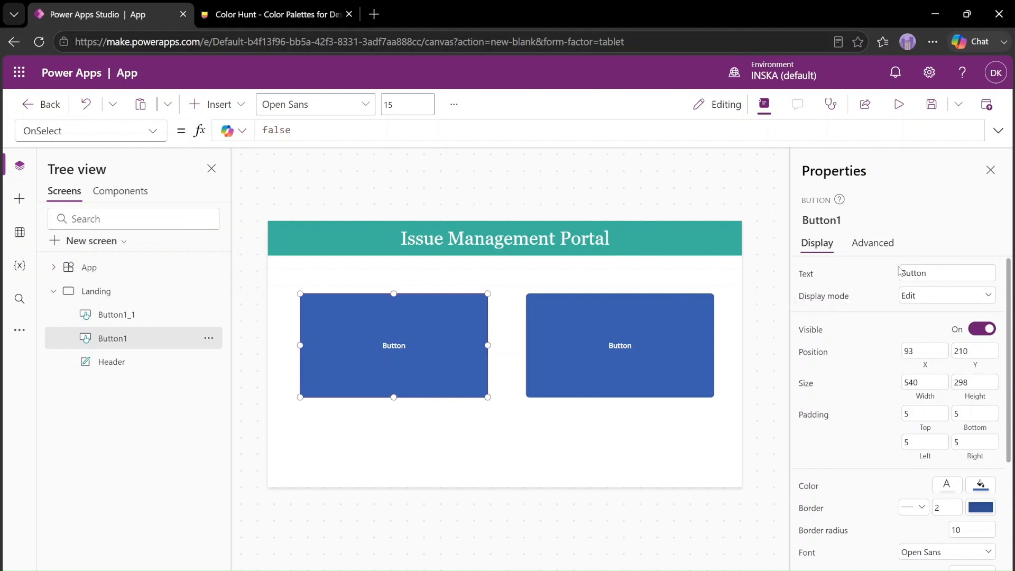
{"action": "double_click", "coordinate": [929, 271]}
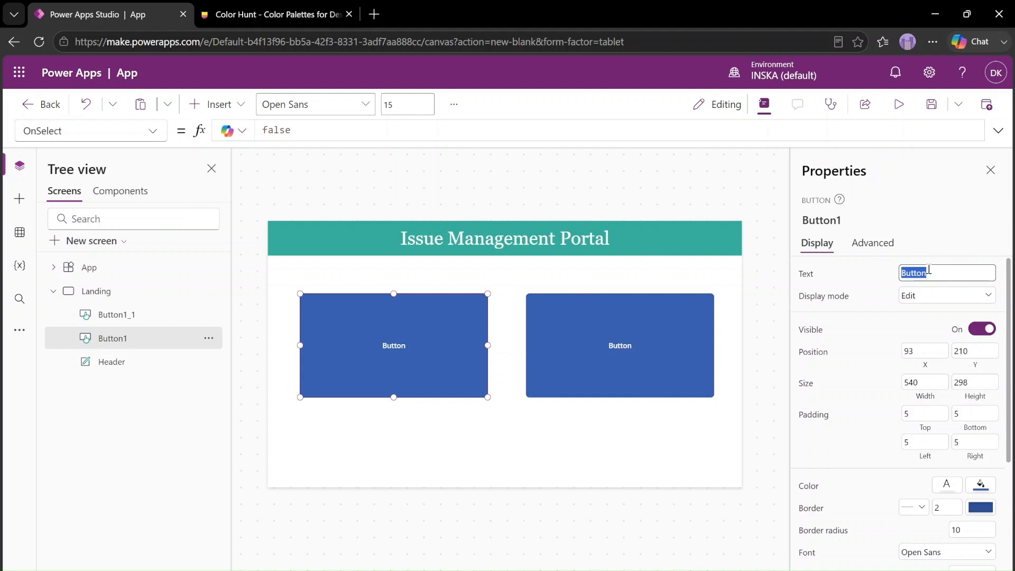
{"action": "type", "text": "Submit a New Issue"}
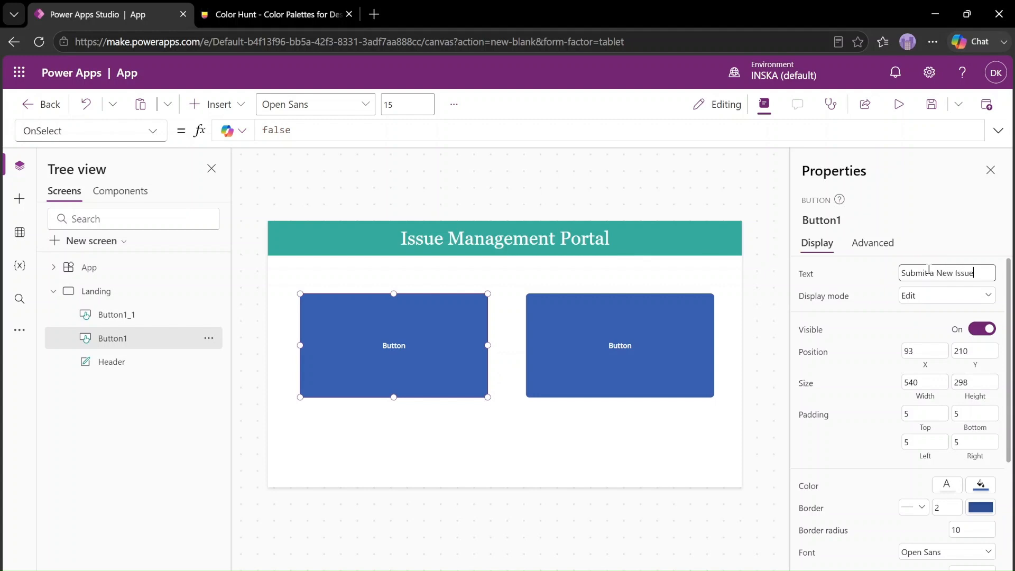
{"action": "left_click", "coordinate": [874, 271]}
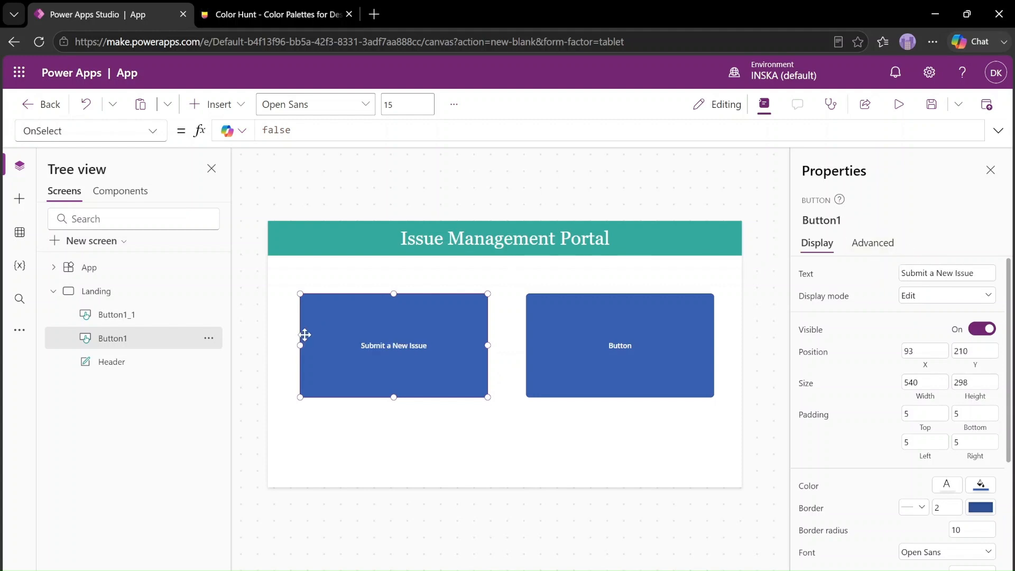
Rename the "Submit a New Issue" button control as Submit_New
{"action": "double_click", "coordinate": [133, 338]}
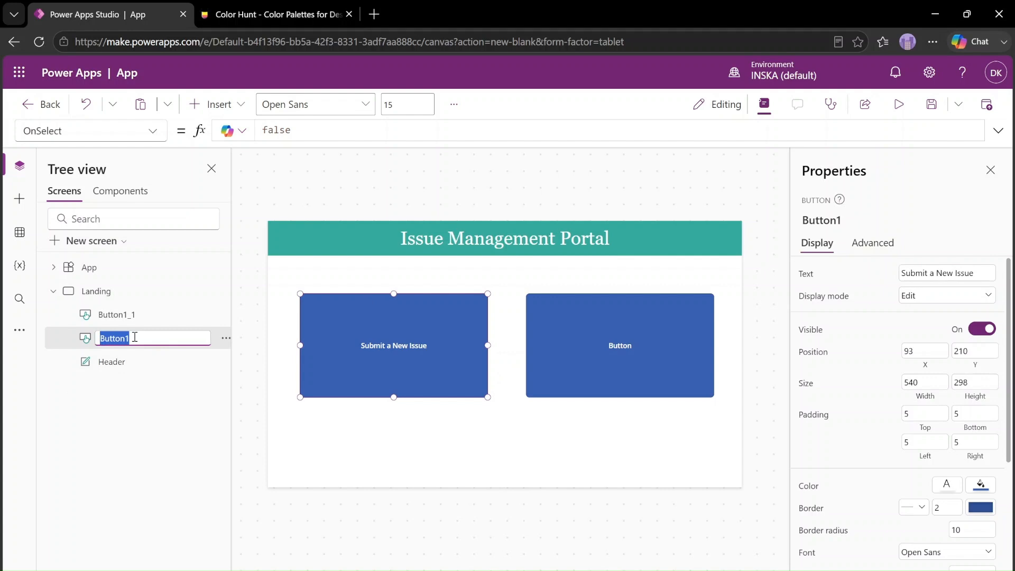
{"action": "type", "text": "Submit_New"}
{"action": "left_click", "coordinate": [607, 424]}
{"action": "left_click", "coordinate": [431, 357]}
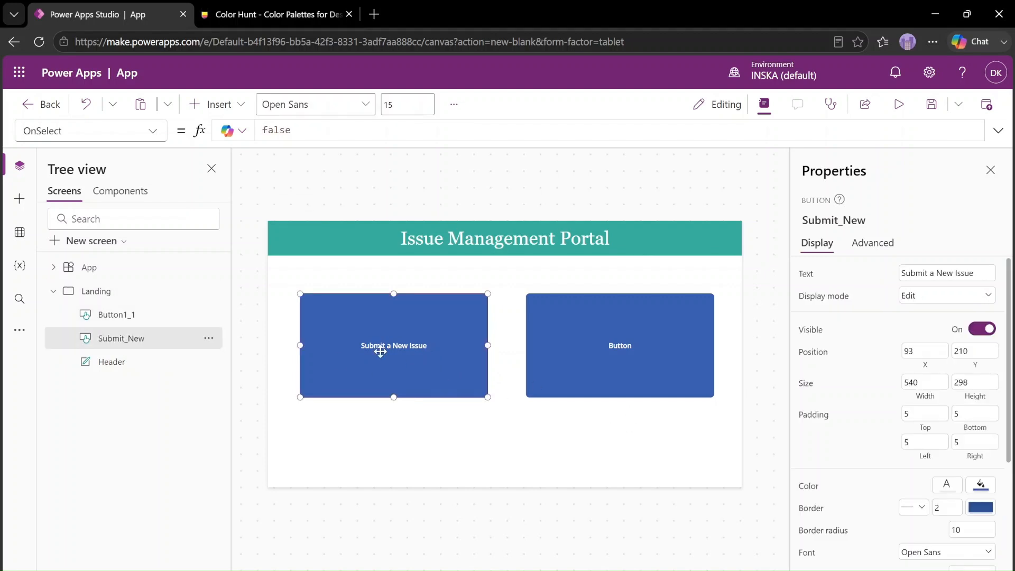
Rename the copied button control on the Landing screen as All_Issue
{"action": "left_click", "coordinate": [139, 314]}
{"action": "double_click", "coordinate": [127, 314]}
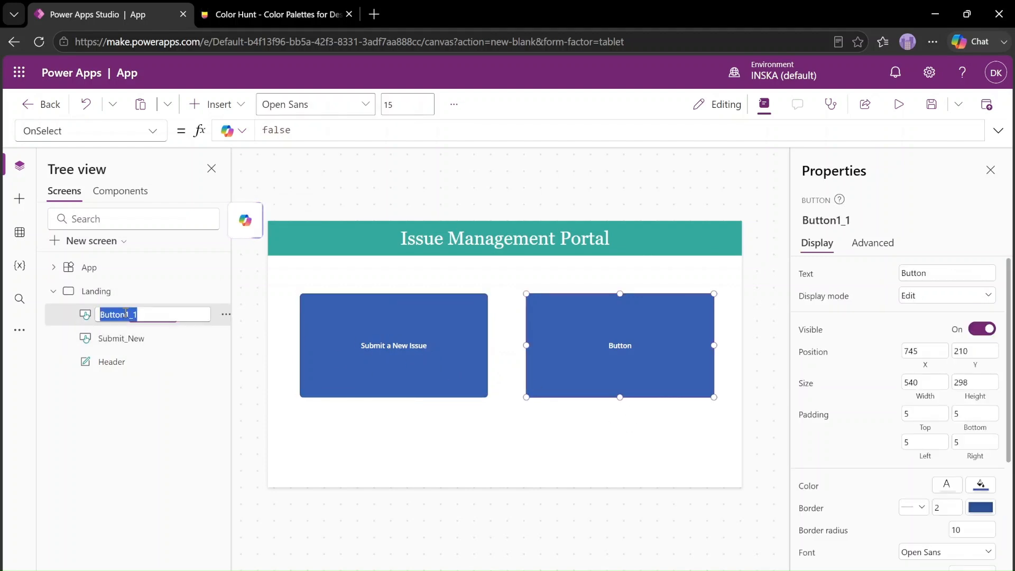
{"action": "type", "text": "All_Issue"}
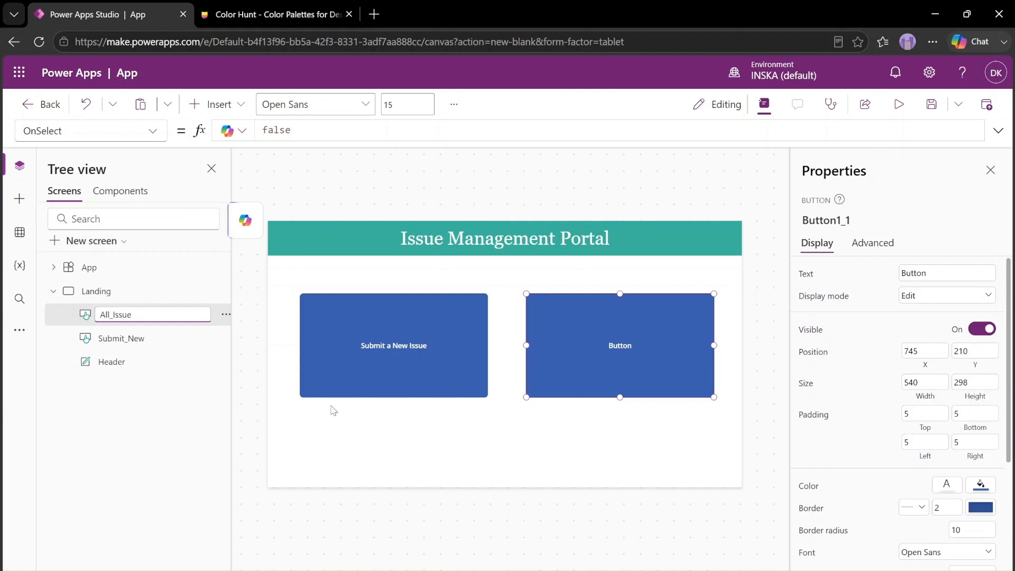
{"action": "left_click", "coordinate": [448, 449]}
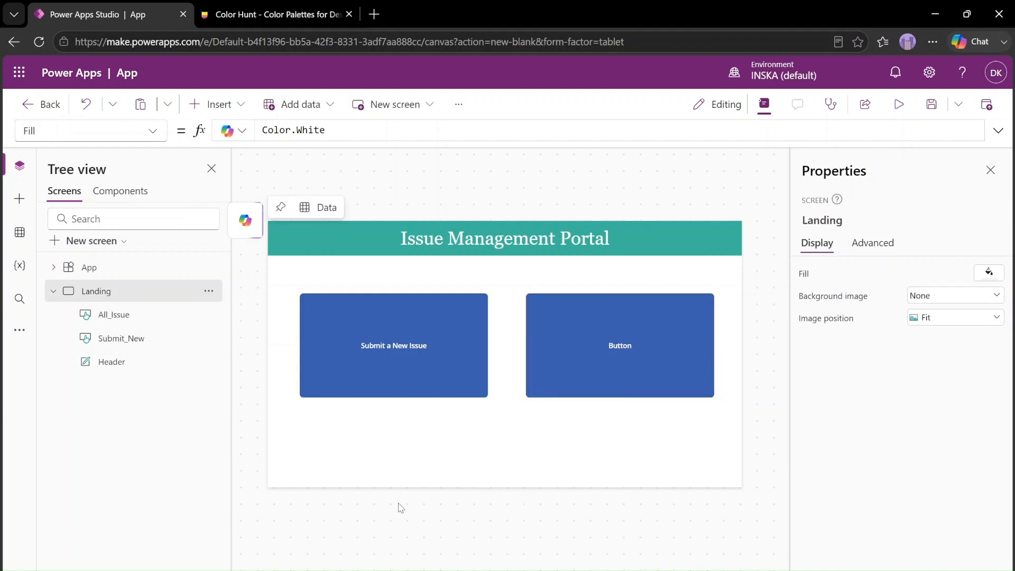
{"action": "left_click", "coordinate": [121, 315]}
{"action": "left_click", "coordinate": [127, 338]}
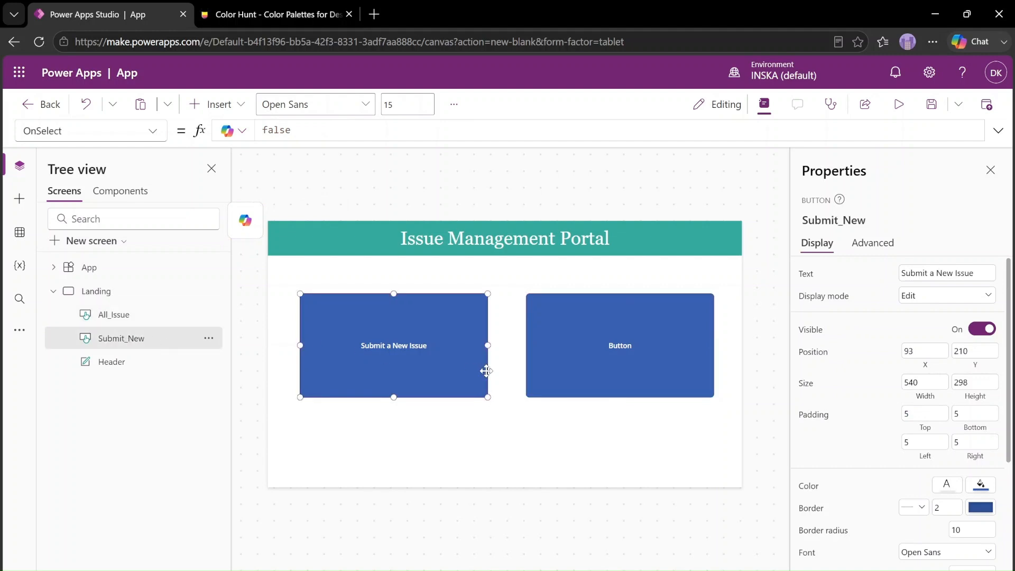
Set the All_Issue button's text to "All Submitted Issues"
{"action": "left_click", "coordinate": [645, 369]}
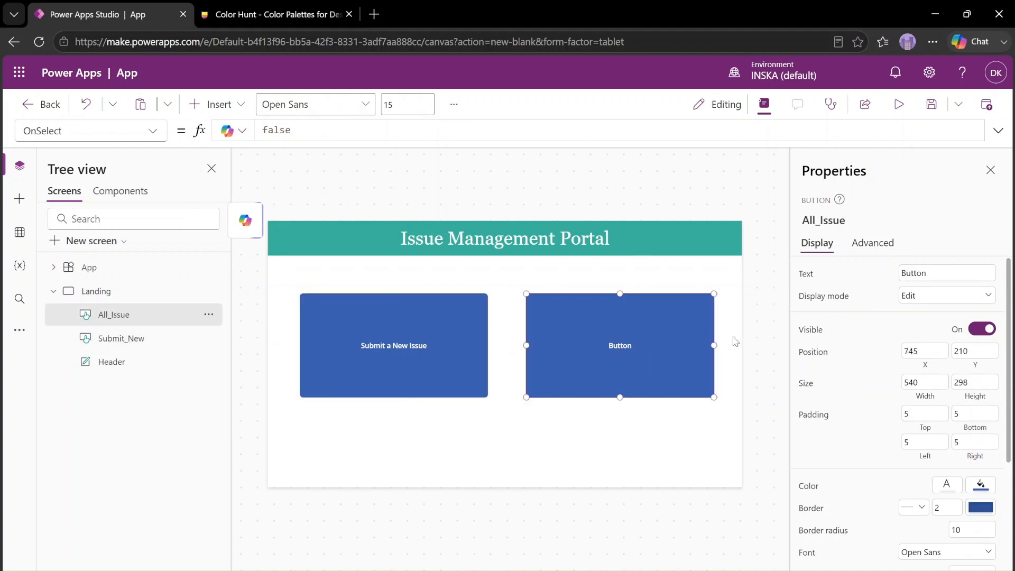
{"action": "double_click", "coordinate": [933, 278]}
{"action": "type", "text": "All S"}
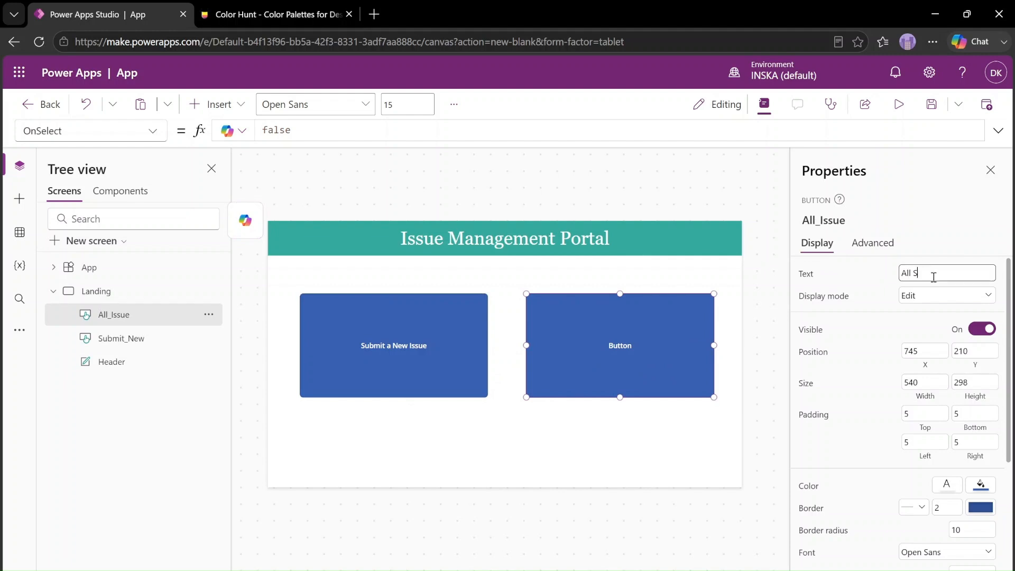
{"action": "type", "text": "ubmitted Issues"}
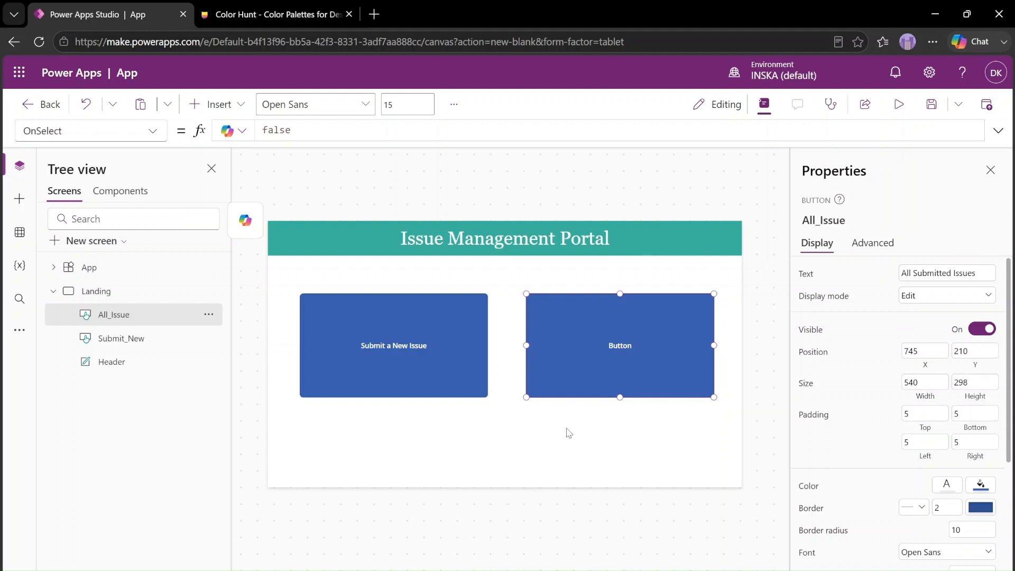
{"action": "left_click", "coordinate": [587, 427]}
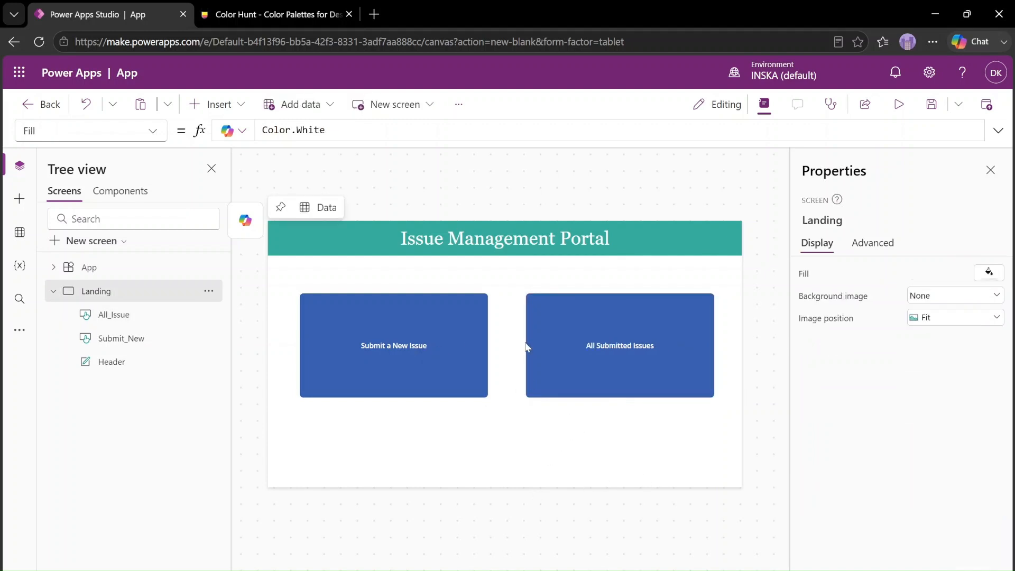
Preview the Landing screen with its header and two buttons, and return to editing
{"action": "key", "text": "F5"}
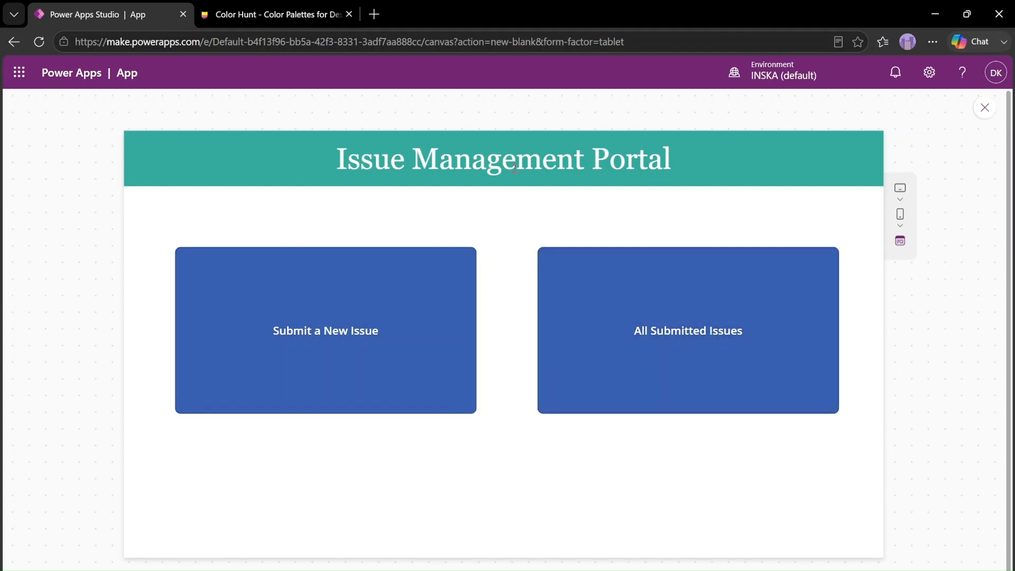
{"action": "triple_click", "coordinate": [516, 167]}
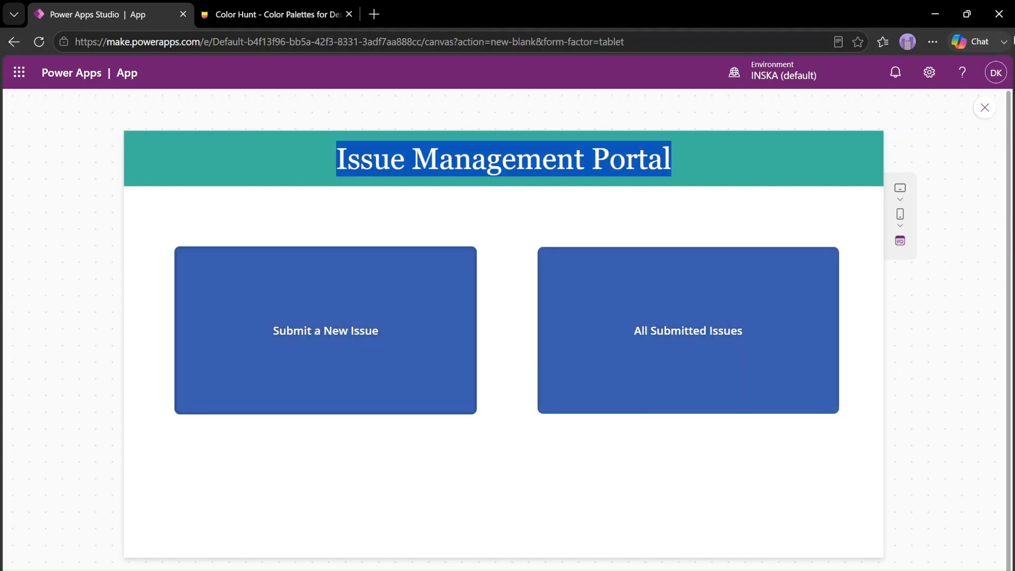
{"action": "left_click", "coordinate": [985, 108]}
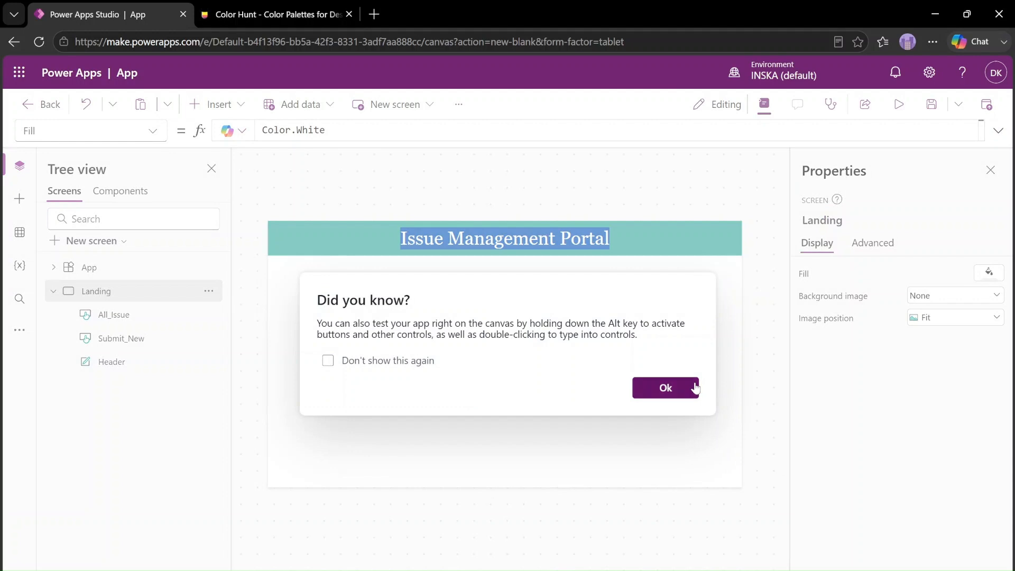
{"action": "left_click", "coordinate": [665, 387]}
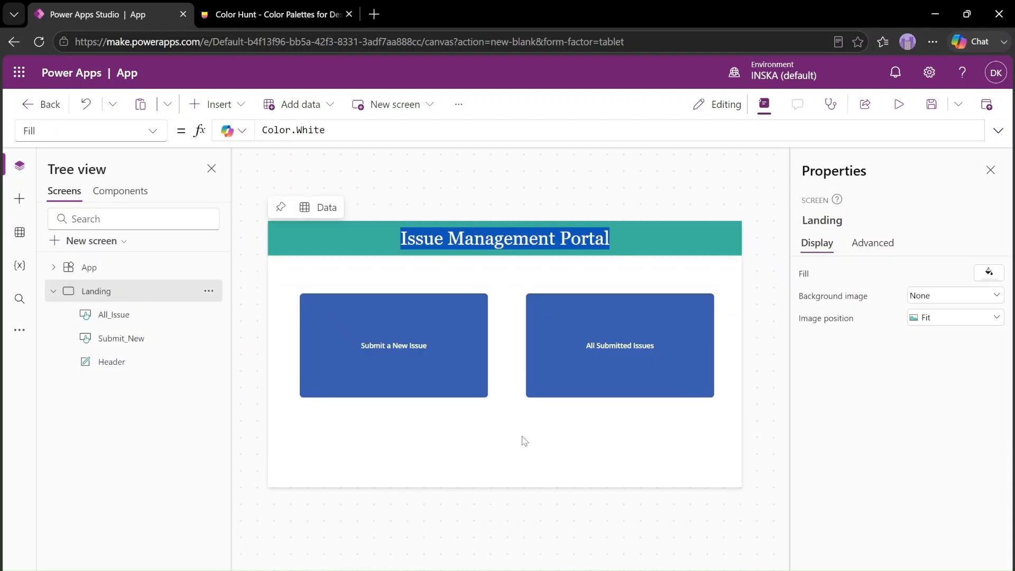
Insert a text label and place it in the Landing screen's lower-left corner at X 0, Y 720
{"action": "left_click", "coordinate": [210, 104]}
{"action": "left_click", "coordinate": [238, 192]}
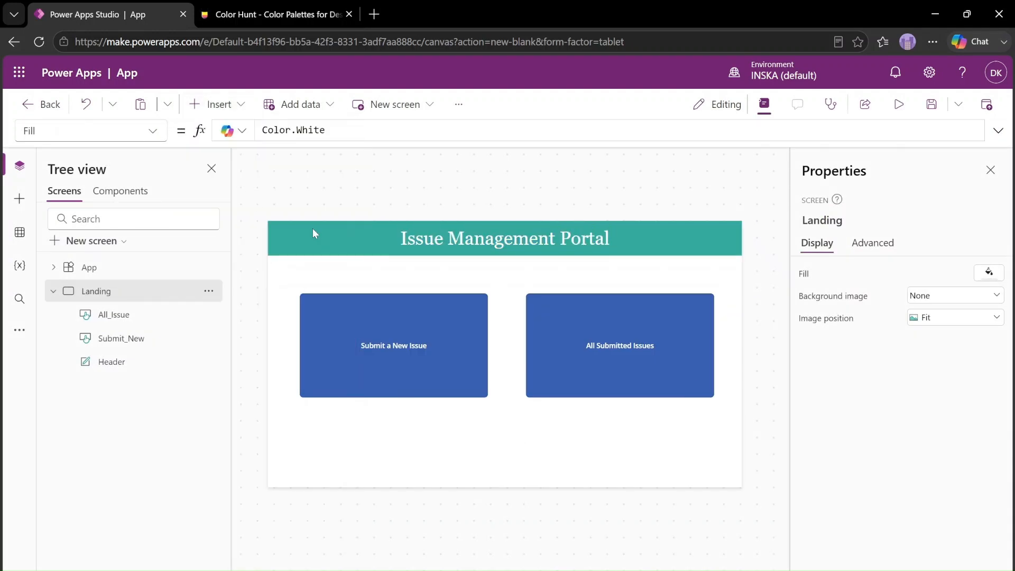
{"action": "left_click_drag", "start_coordinate": [321, 240], "coordinate": [291, 478]}
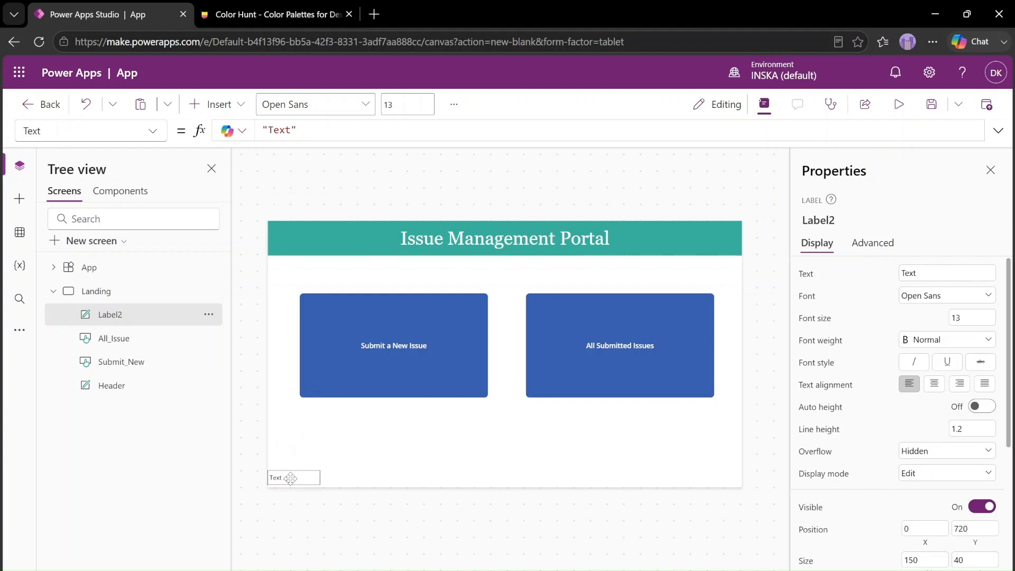
Rename the new label as footer and stretch it across the screen's lower edge, 1366 wide by 64 high at Y 704
{"action": "double_click", "coordinate": [148, 314]}
{"action": "type", "text": "footer"}
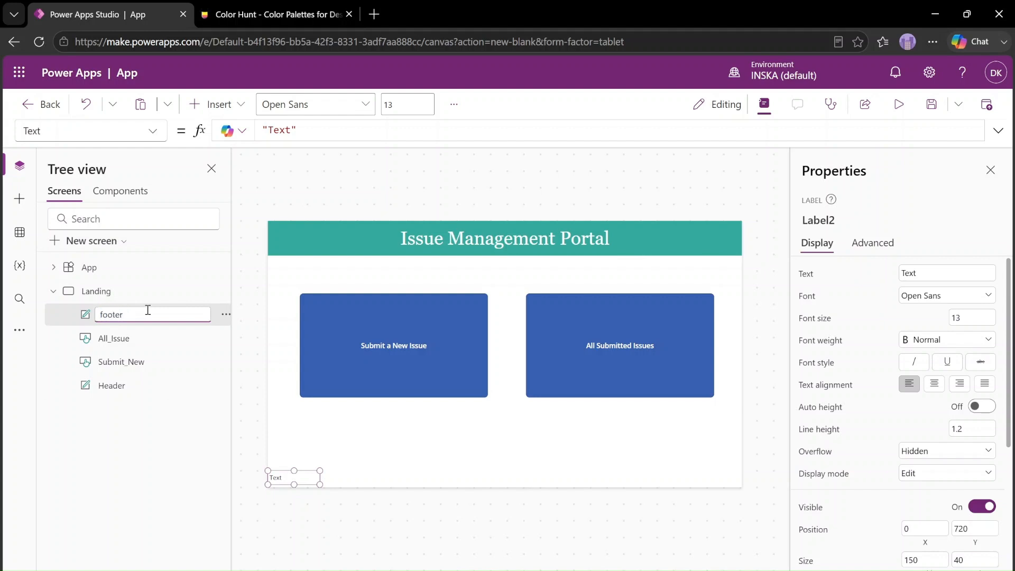
{"action": "left_click", "coordinate": [457, 452]}
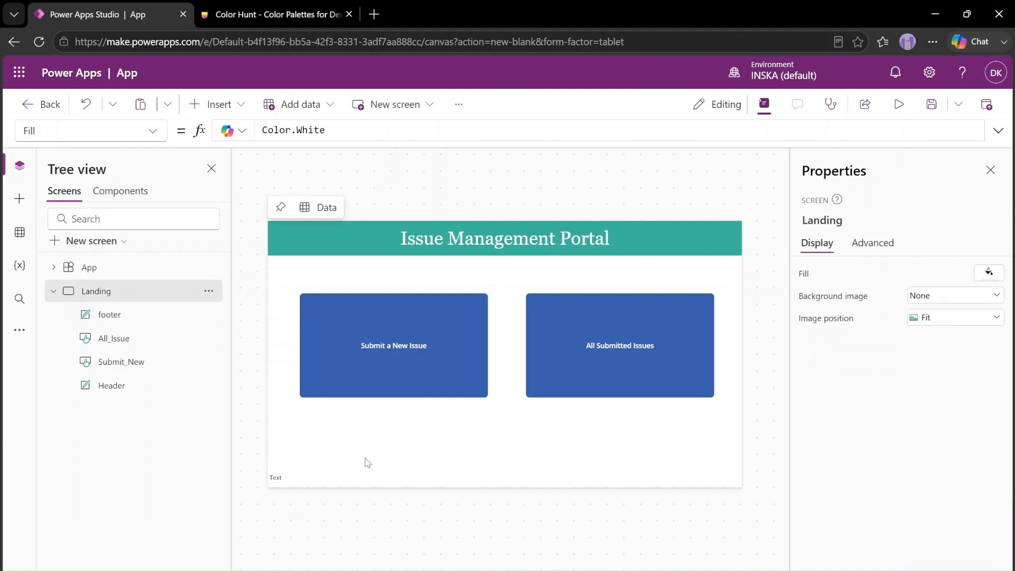
{"action": "left_click", "coordinate": [288, 476]}
{"action": "left_click_drag", "start_coordinate": [295, 471], "coordinate": [756, 521]}
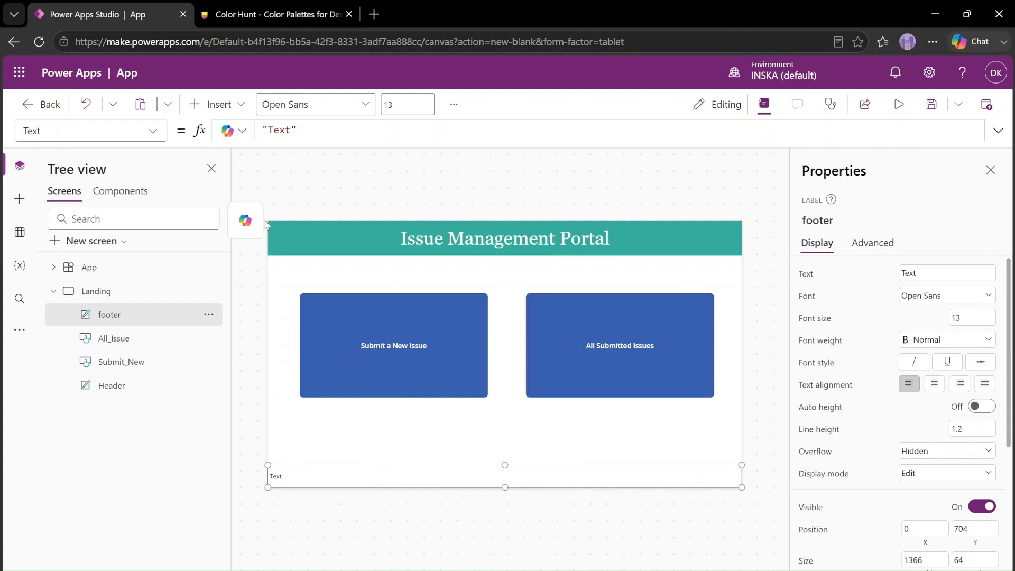
Set the footer label's Text property to "Hello"
{"action": "triple_click", "coordinate": [316, 132]}
{"action": "type", "text": "\"Hell"}
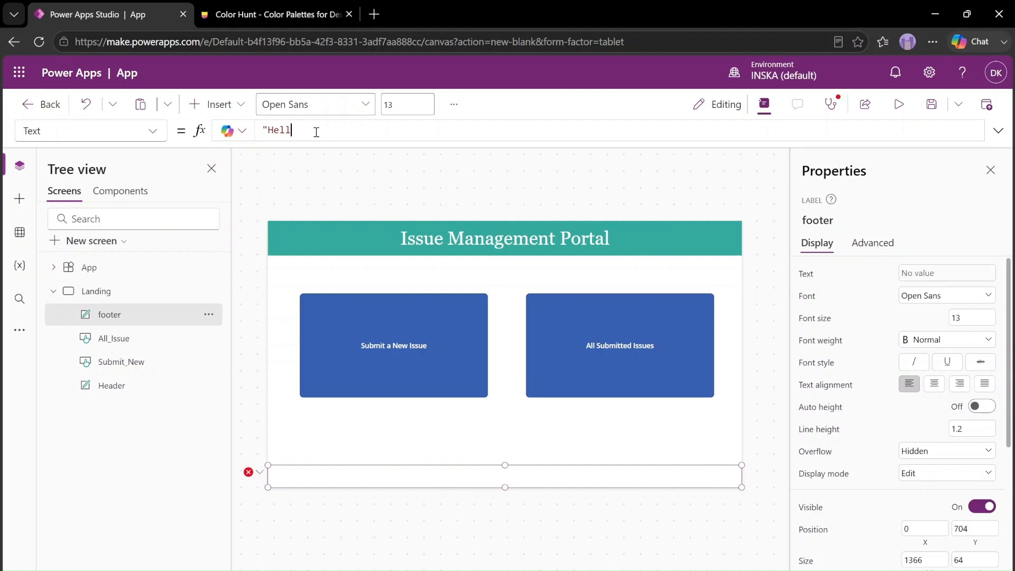
{"action": "type", "text": "o"}
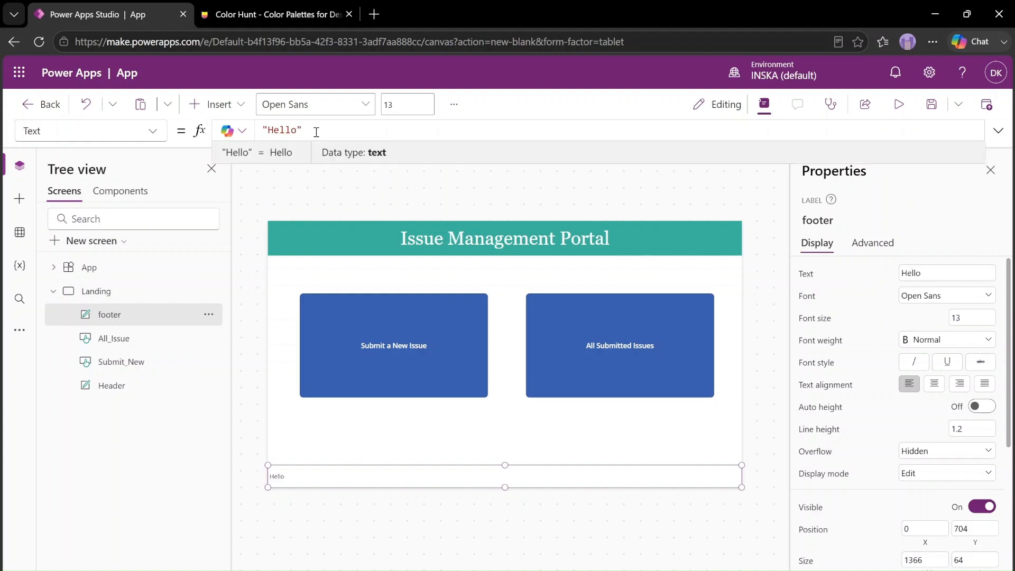
Replace the footer label's Text formula with Concatenate("Welcome"," ",User().FullName)
{"action": "key", "text": "ctrl+a"}
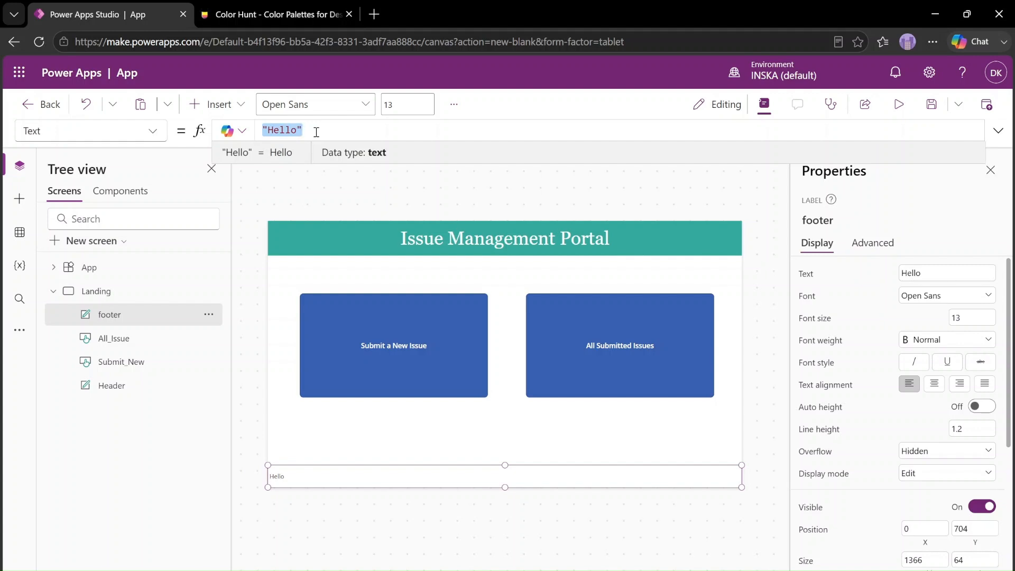
{"action": "key", "text": "BackSpace"}
{"action": "type", "text": "Con"}
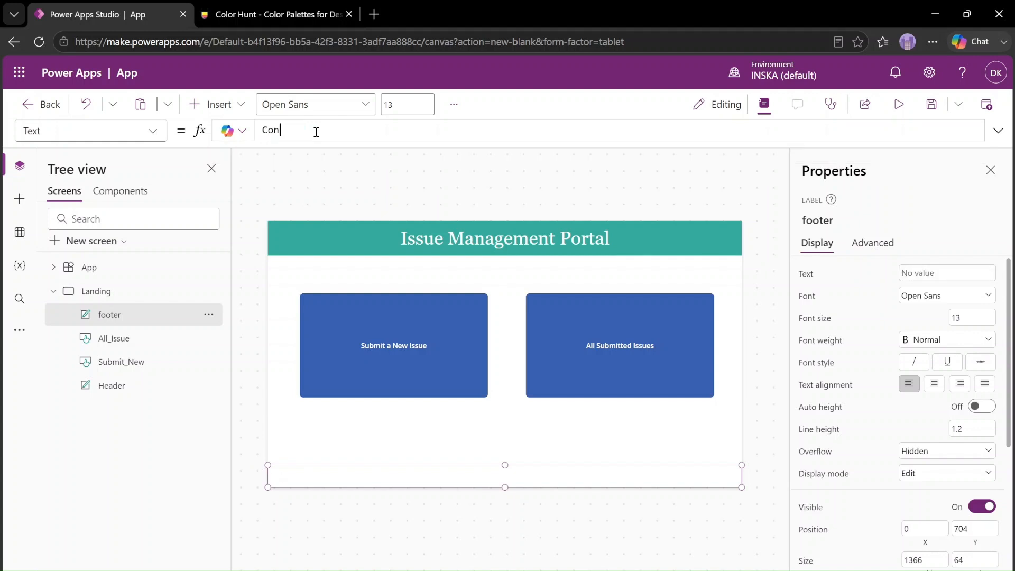
{"action": "type", "text": "catenate("}
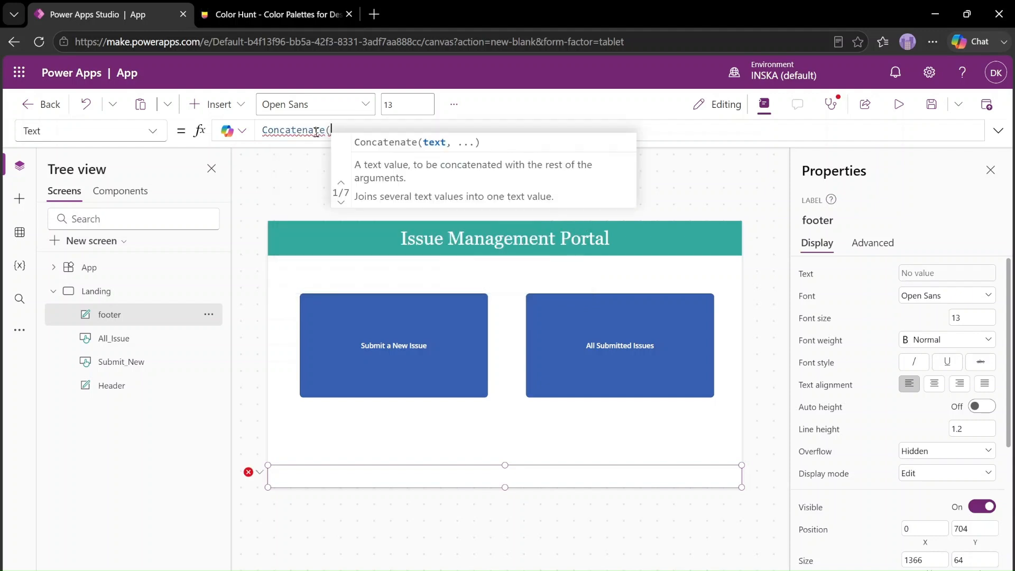
{"action": "type", "text": "\""}
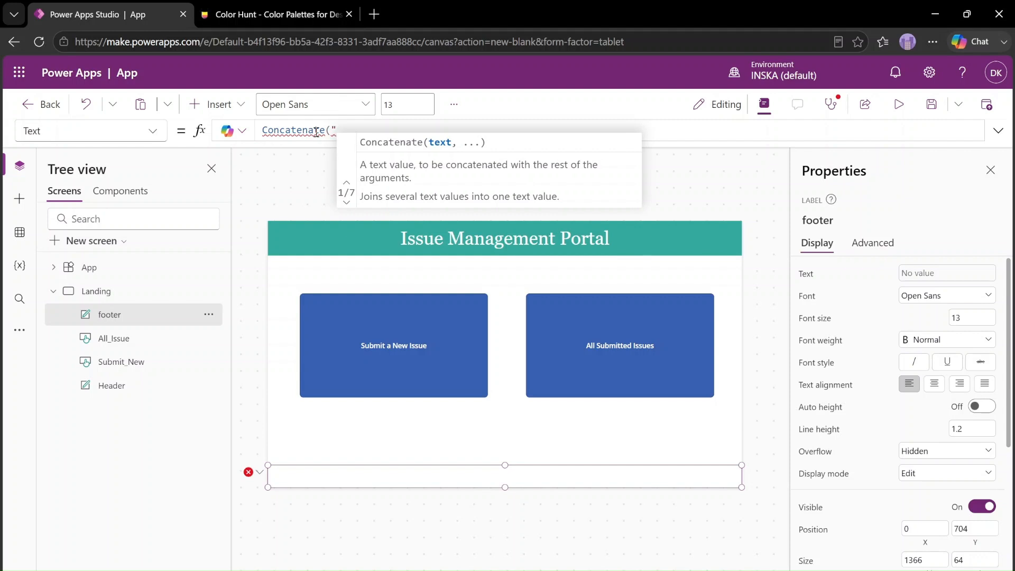
{"action": "type", "text": "Welcome\""}
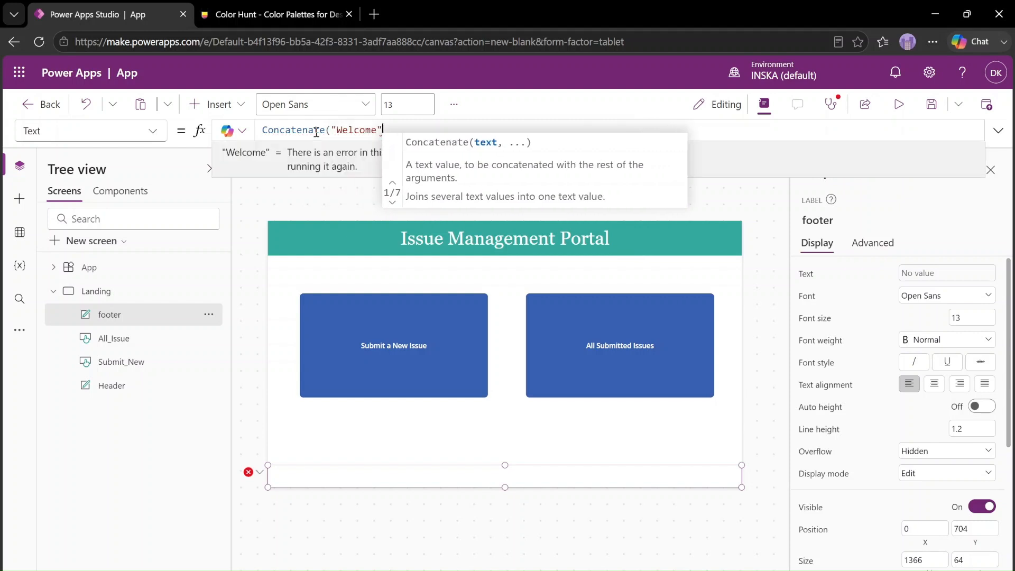
{"action": "type", "text": ",\" \""}
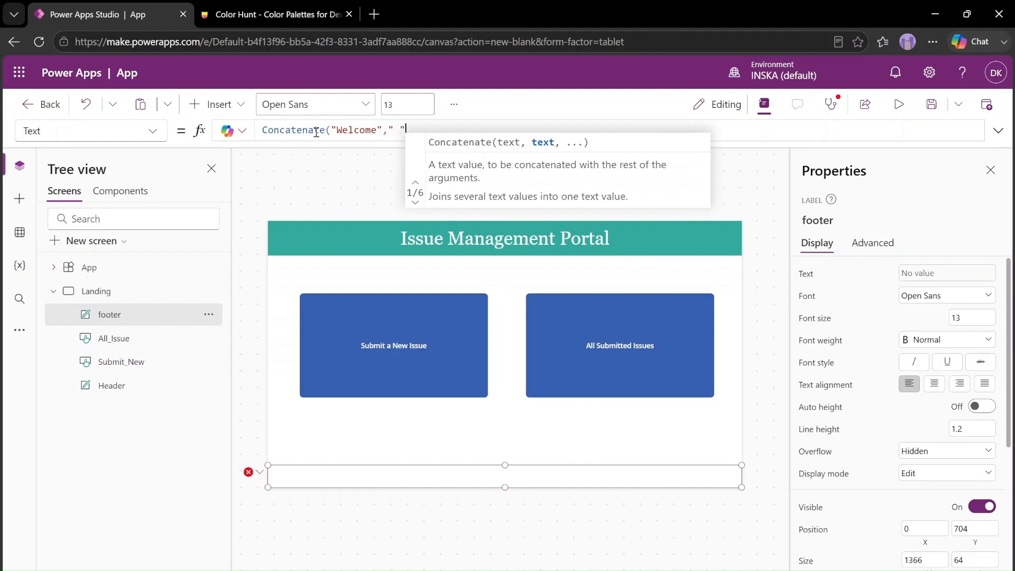
{"action": "type", "text": ","}
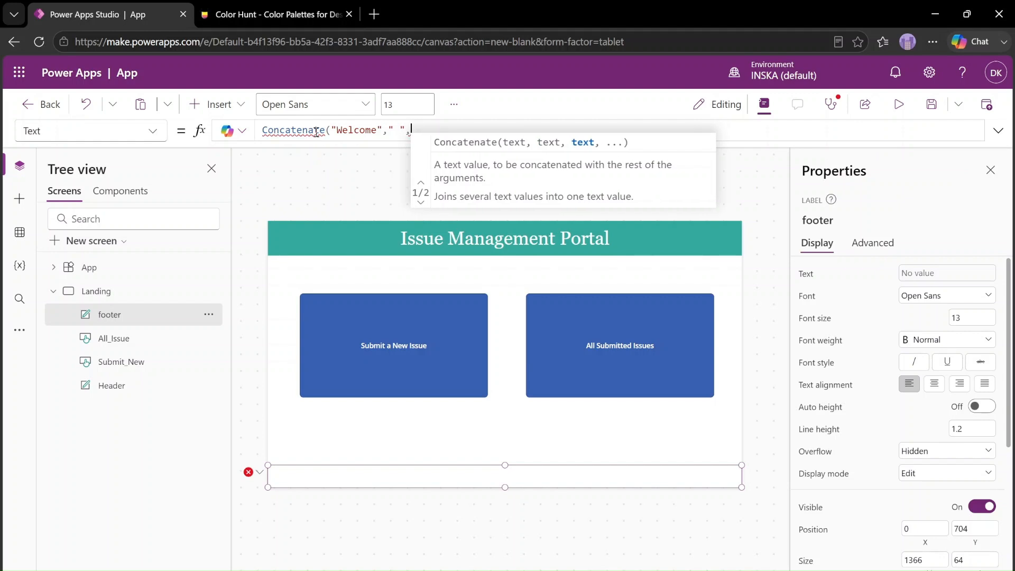
{"action": "type", "text": "User"}
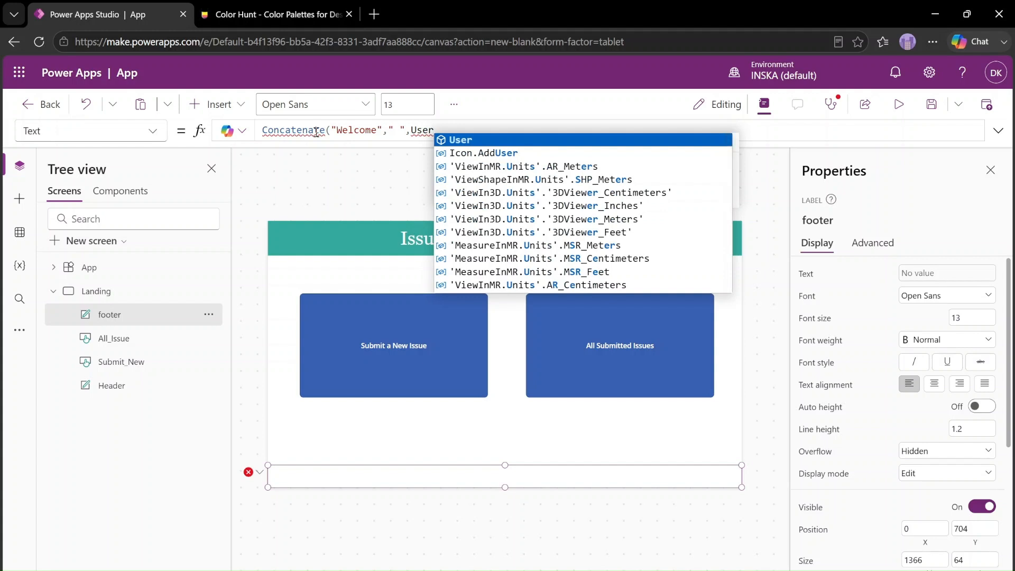
{"action": "key", "text": "Tab"}
{"action": "type", "text": ")"}
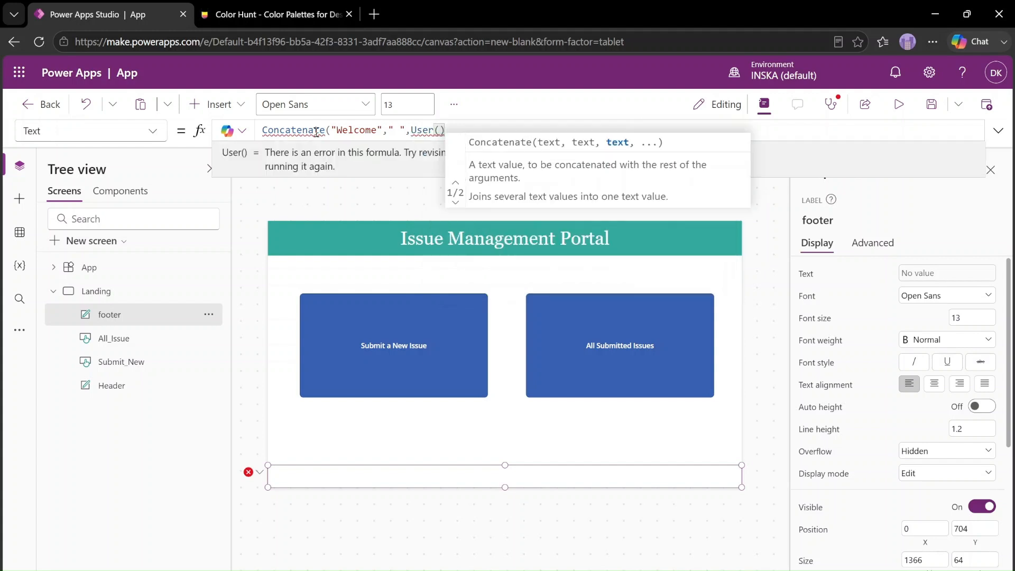
{"action": "type", "text": "."}
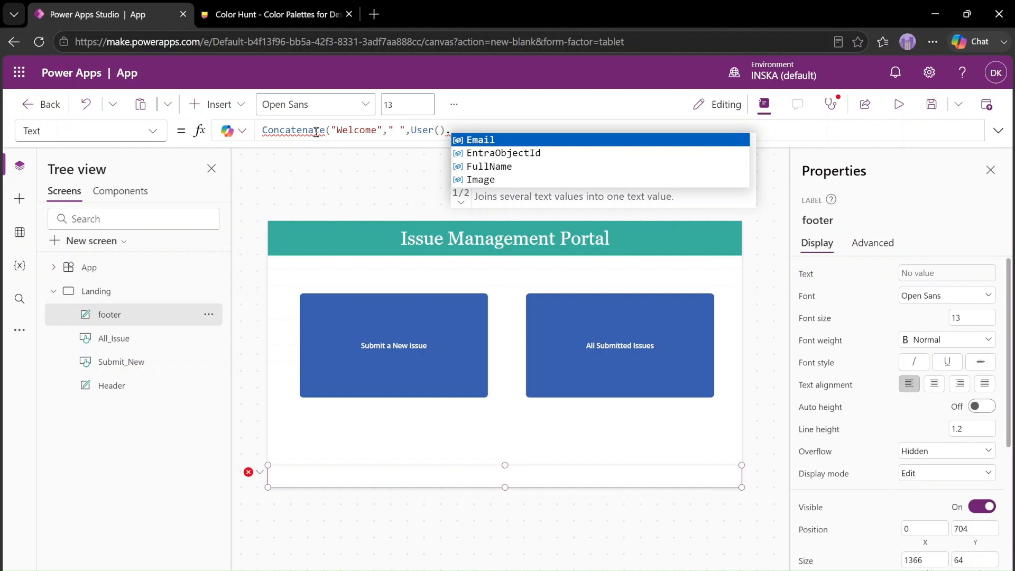
{"action": "key", "text": "Down"}
{"action": "key", "text": "Down"}
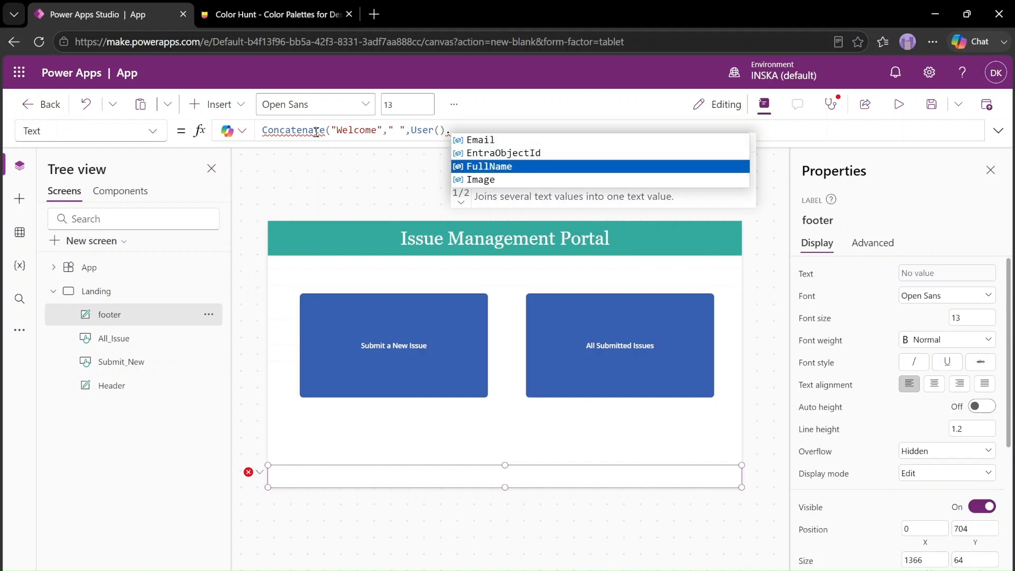
{"action": "key", "text": "Tab"}
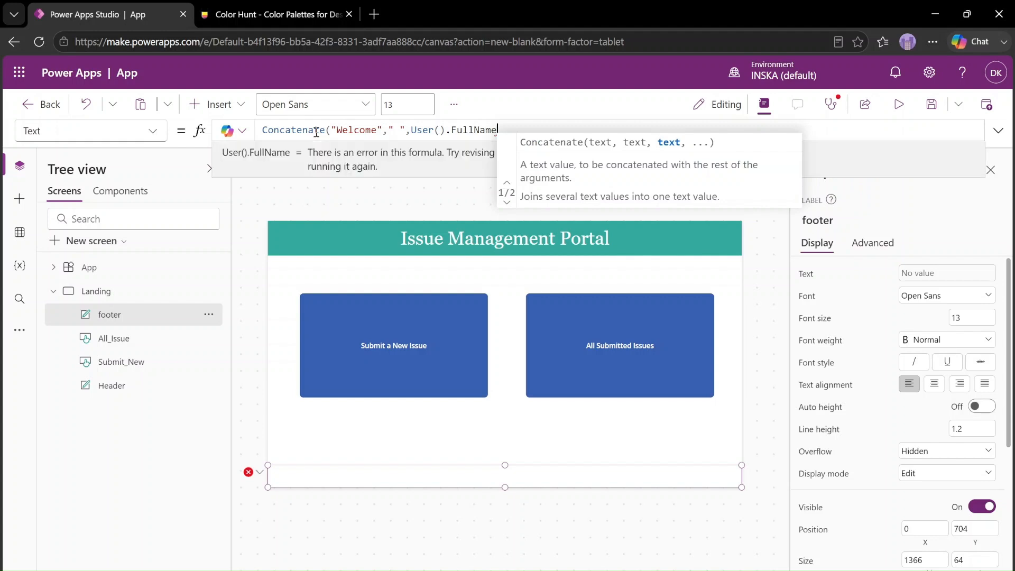
{"action": "type", "text": ")"}
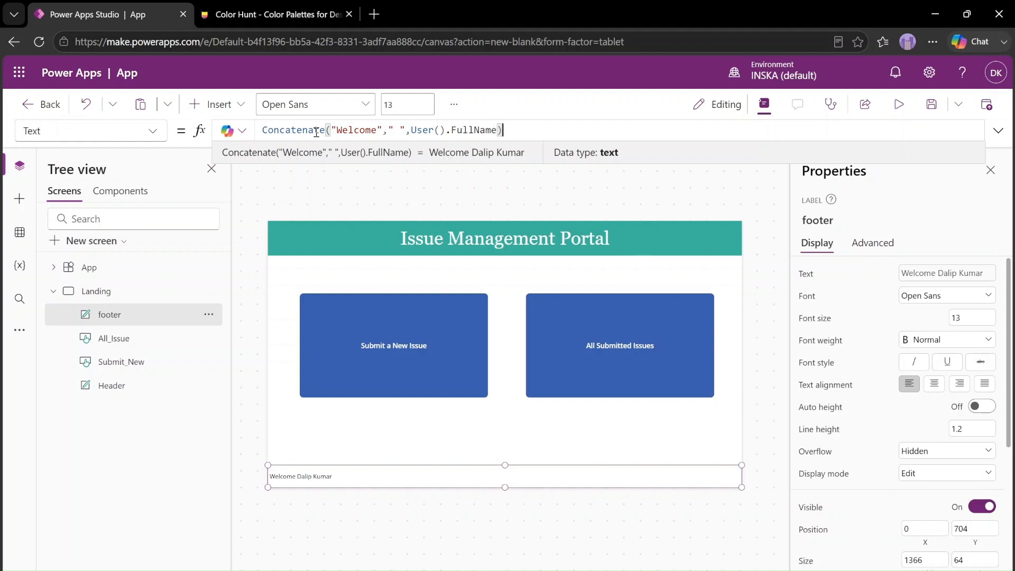
Insert an image control on the Landing screen
{"action": "left_click", "coordinate": [224, 108]}
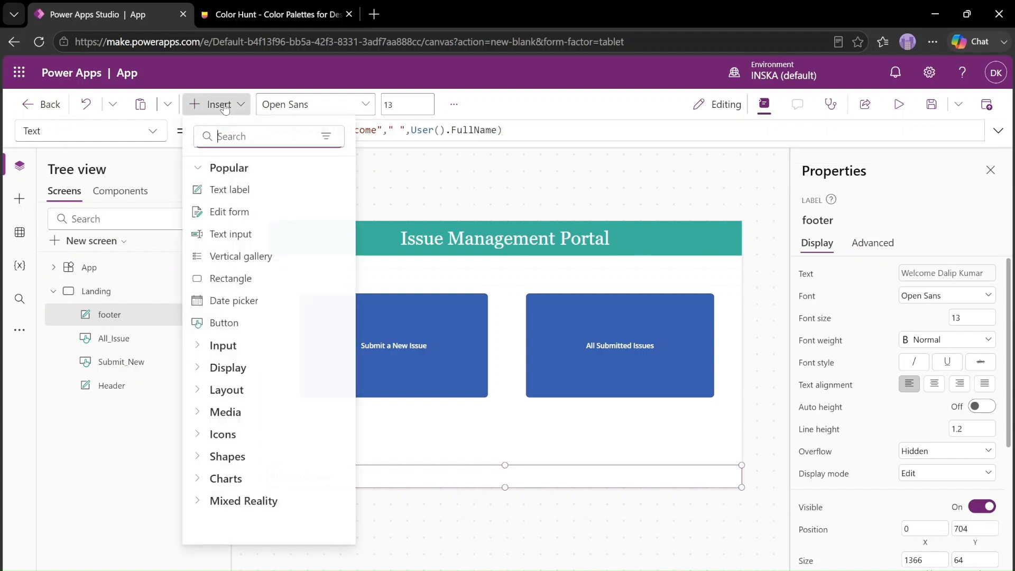
{"action": "type", "text": "im"}
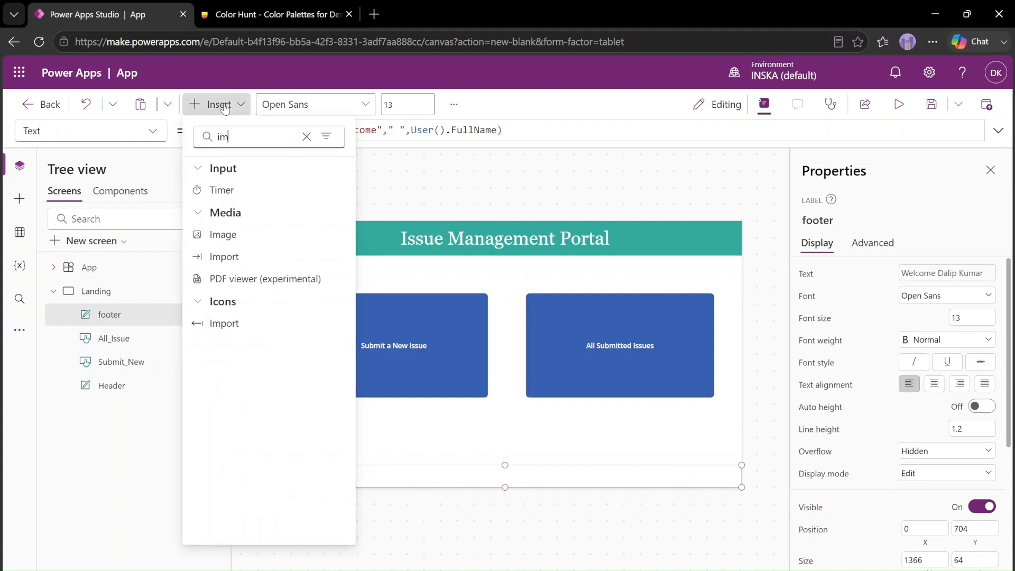
{"action": "left_click", "coordinate": [239, 241]}
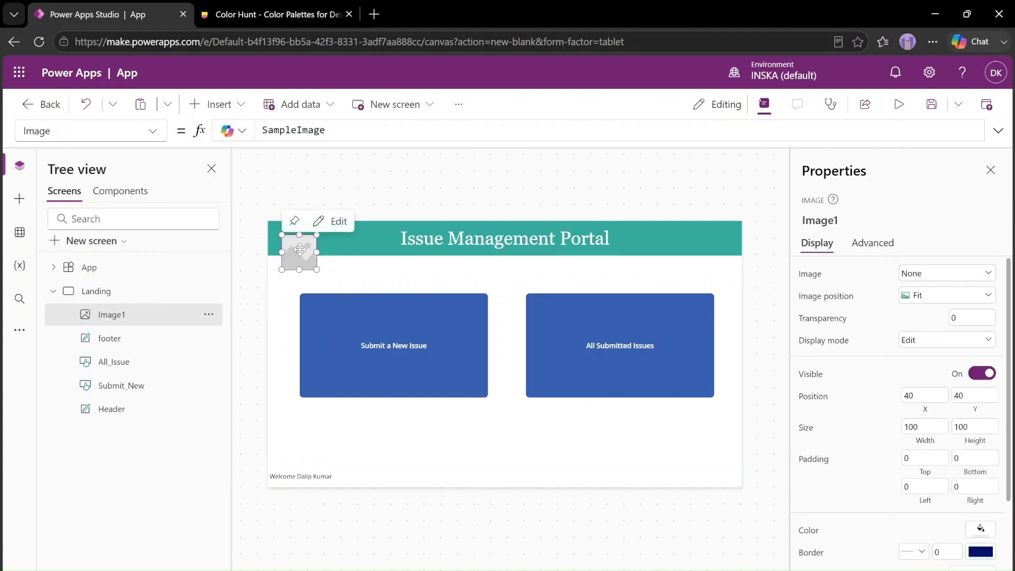
Move the image to the Landing screen's lower-right corner at X 1266 and reduce its height to about 44
{"action": "left_click_drag", "start_coordinate": [300, 249], "coordinate": [720, 478]}
{"action": "left_click_drag", "start_coordinate": [769, 511], "coordinate": [804, 519]}
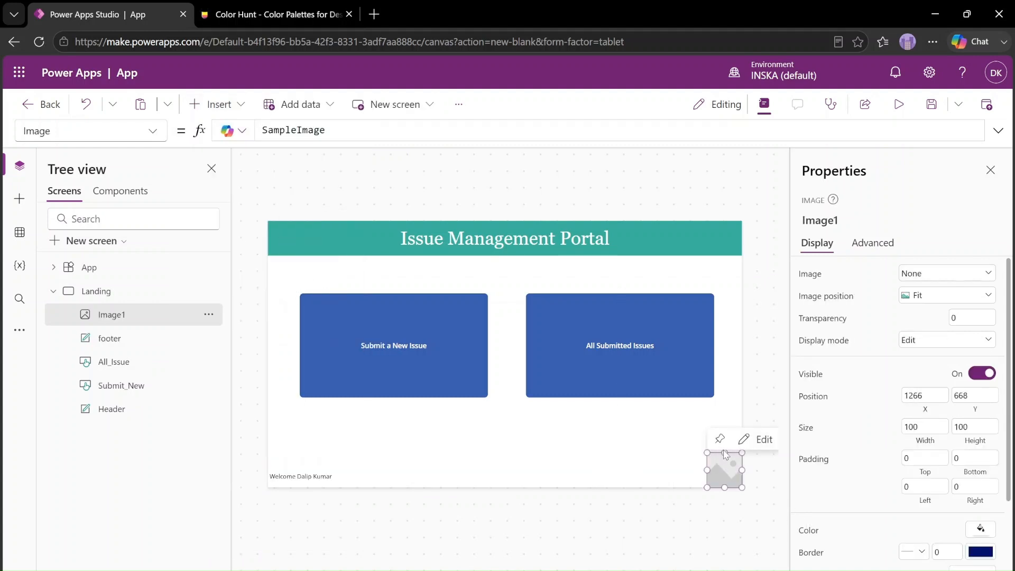
{"action": "left_click_drag", "start_coordinate": [725, 453], "coordinate": [733, 472]}
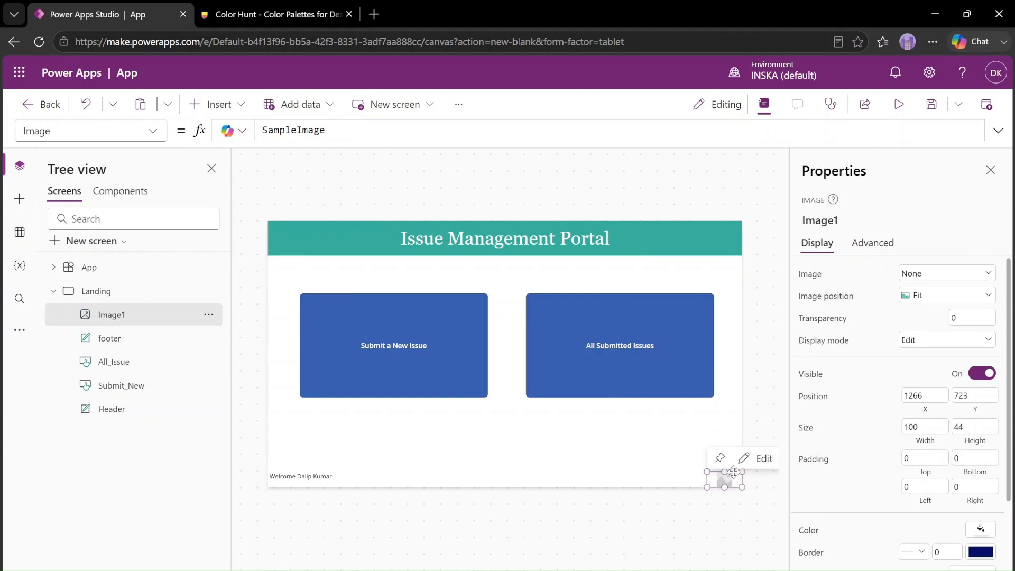
{"action": "left_click", "coordinate": [624, 444]}
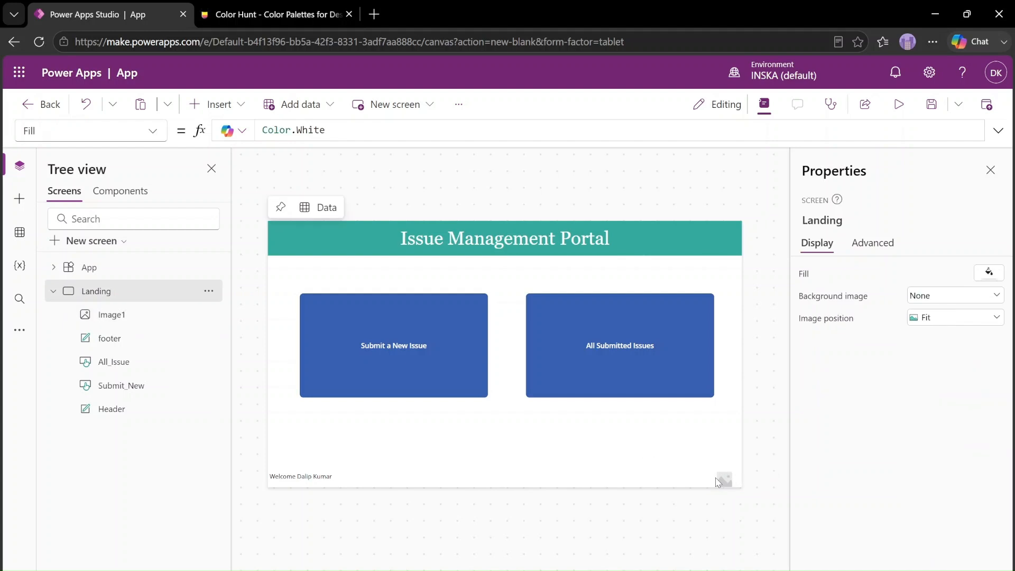
Replace the SampleImage formula of the corner image with User().Image
{"action": "left_click", "coordinate": [720, 479]}
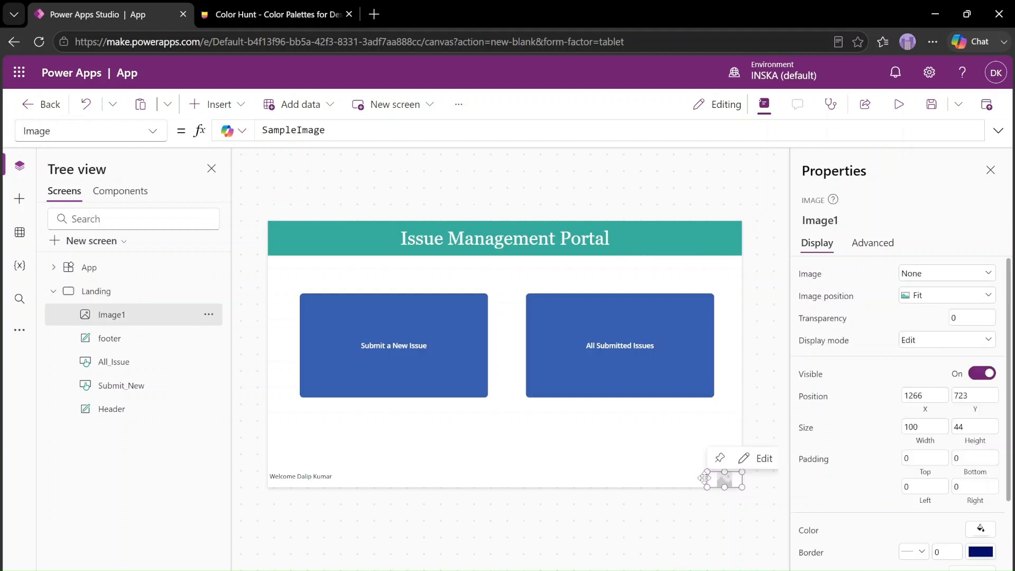
{"action": "double_click", "coordinate": [414, 129]}
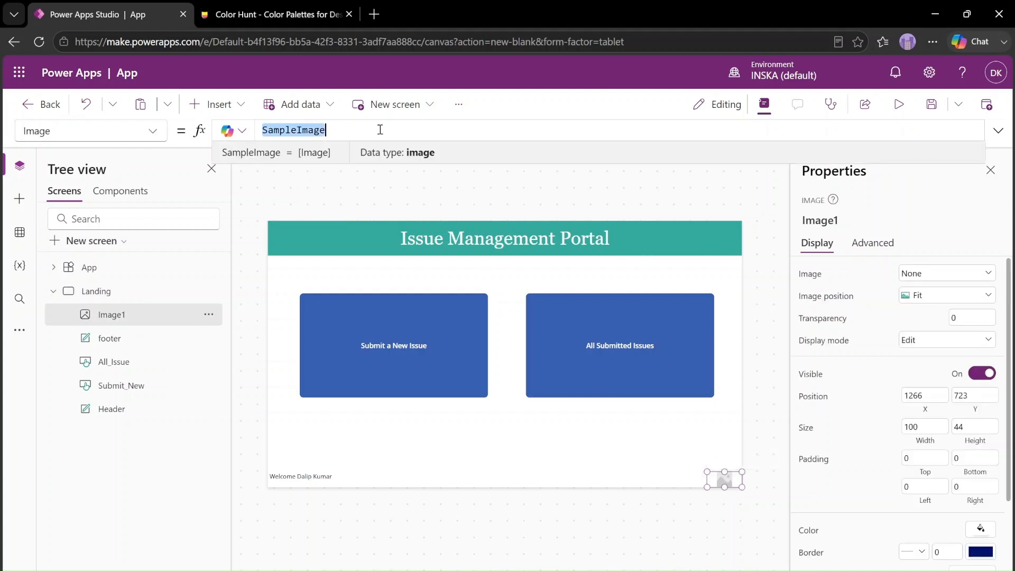
{"action": "type", "text": "User"}
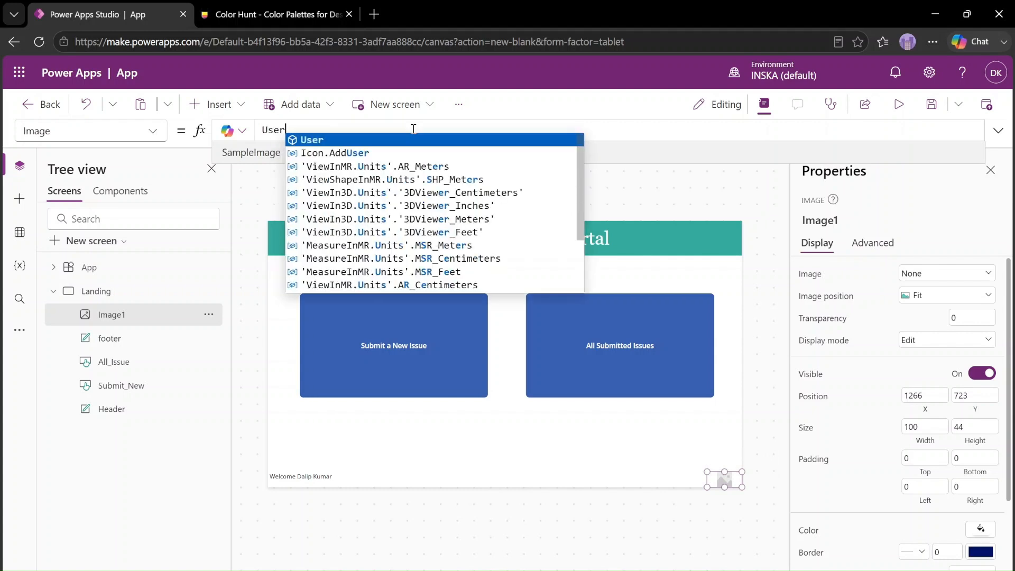
{"action": "type", "text": "().Image"}
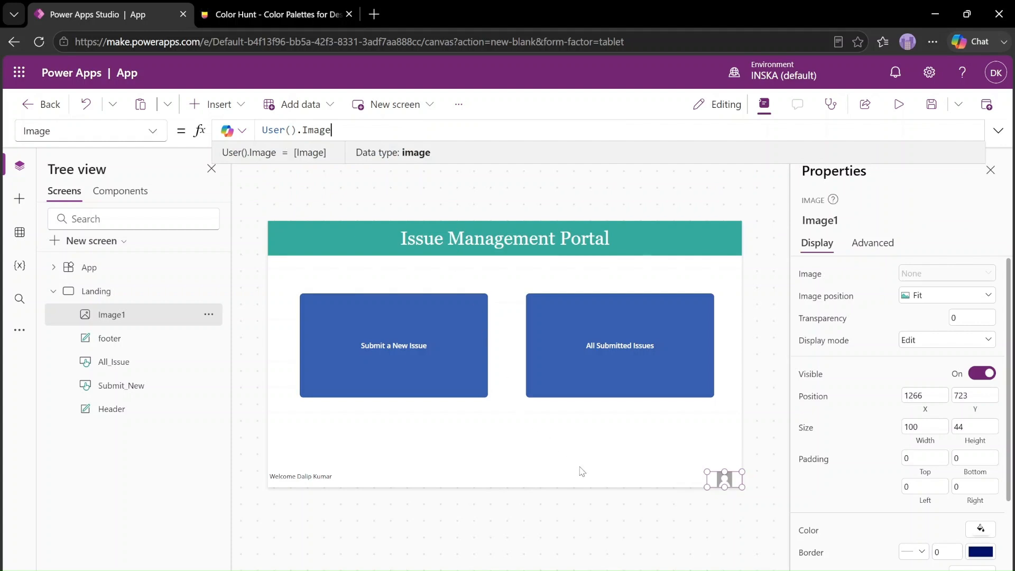
{"action": "left_click", "coordinate": [515, 476]}
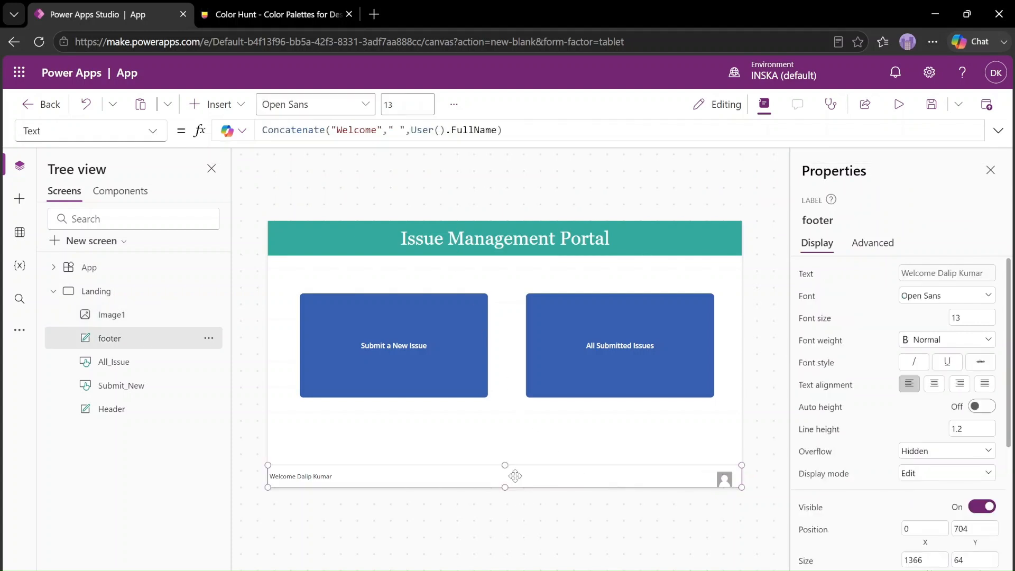
Enlarge the profile image upward to span the footer, with a height of about 63 at Y 704
{"action": "left_click", "coordinate": [725, 448]}
{"action": "left_click", "coordinate": [728, 472]}
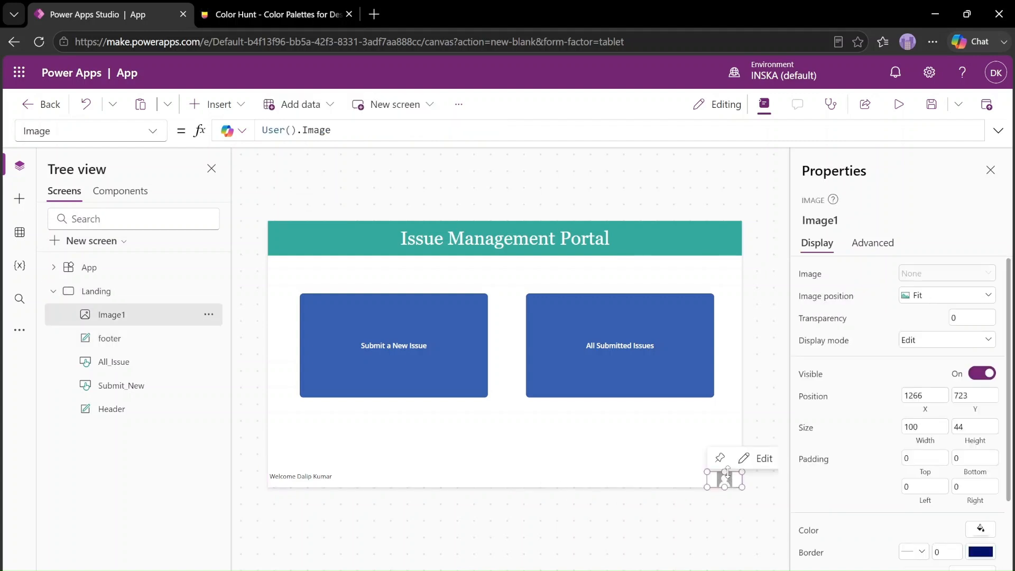
{"action": "left_click_drag", "start_coordinate": [725, 472], "coordinate": [725, 467]}
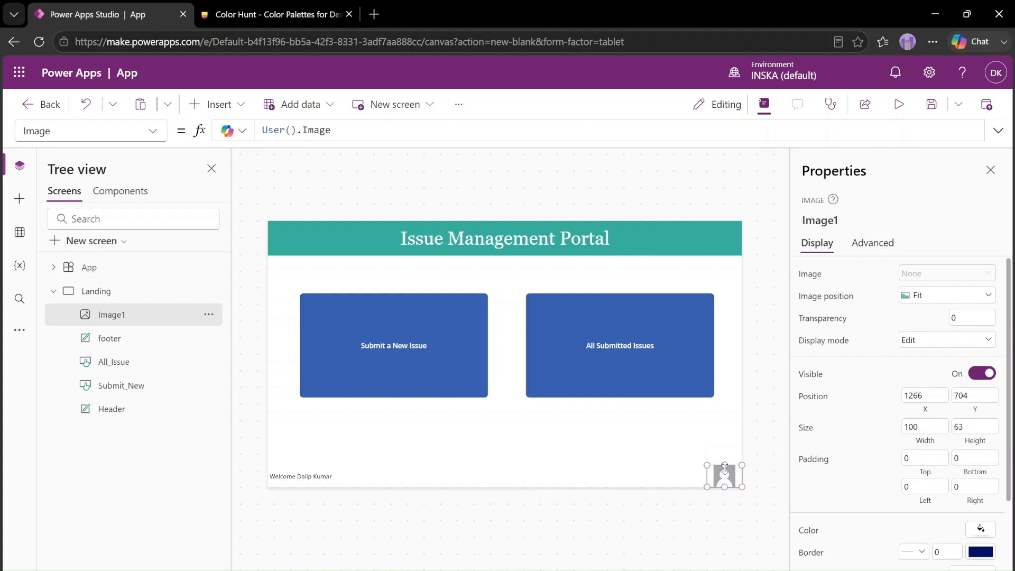
{"action": "left_click", "coordinate": [505, 481]}
Copy the header's Fill formula ColorValue("#34A99D") into the footer label's Fill property
{"action": "left_click", "coordinate": [328, 242]}
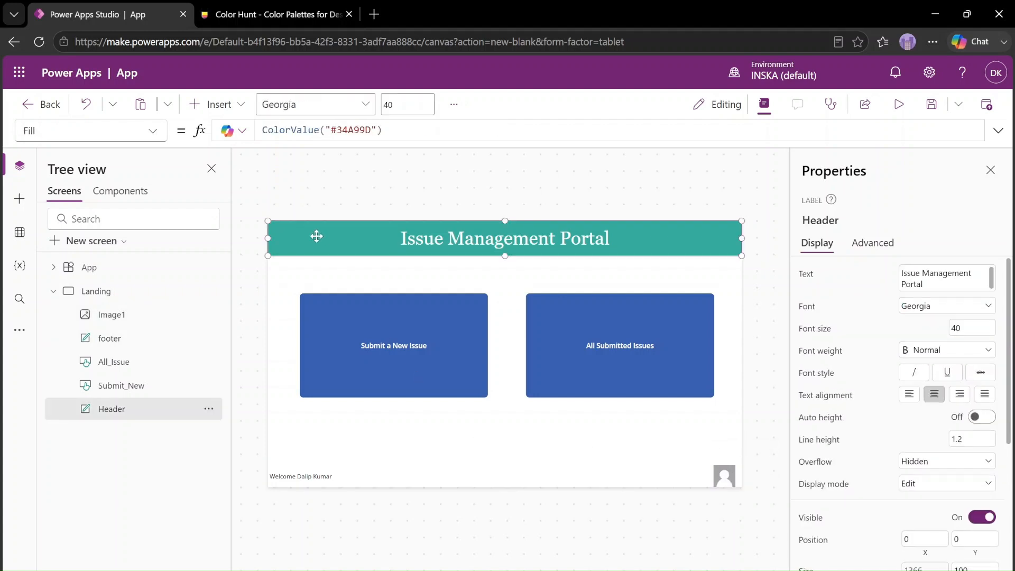
{"action": "left_click", "coordinate": [397, 131]}
{"action": "key", "text": "ctrl+a"}
{"action": "key", "text": "ctrl+c"}
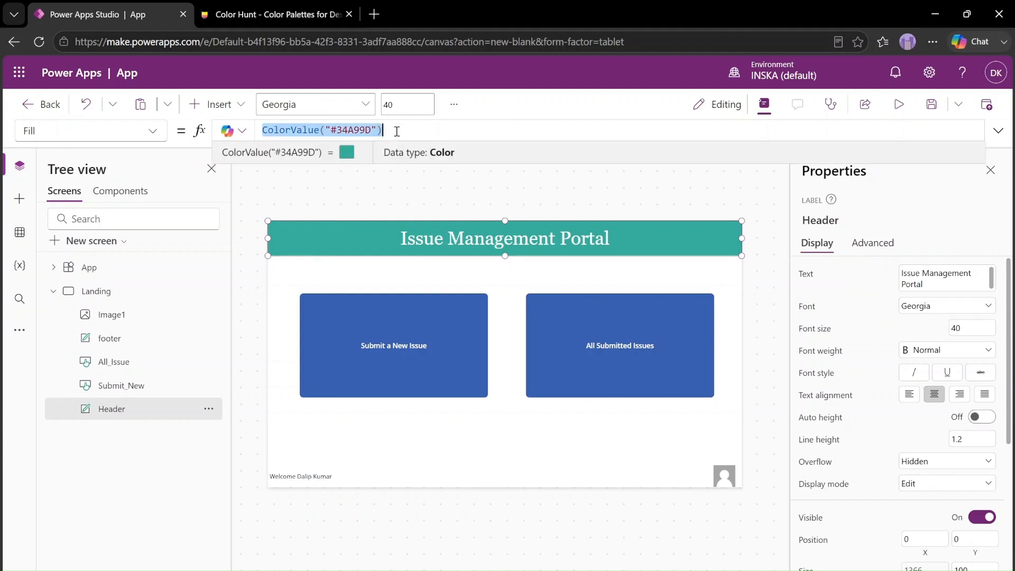
{"action": "left_click", "coordinate": [432, 477]}
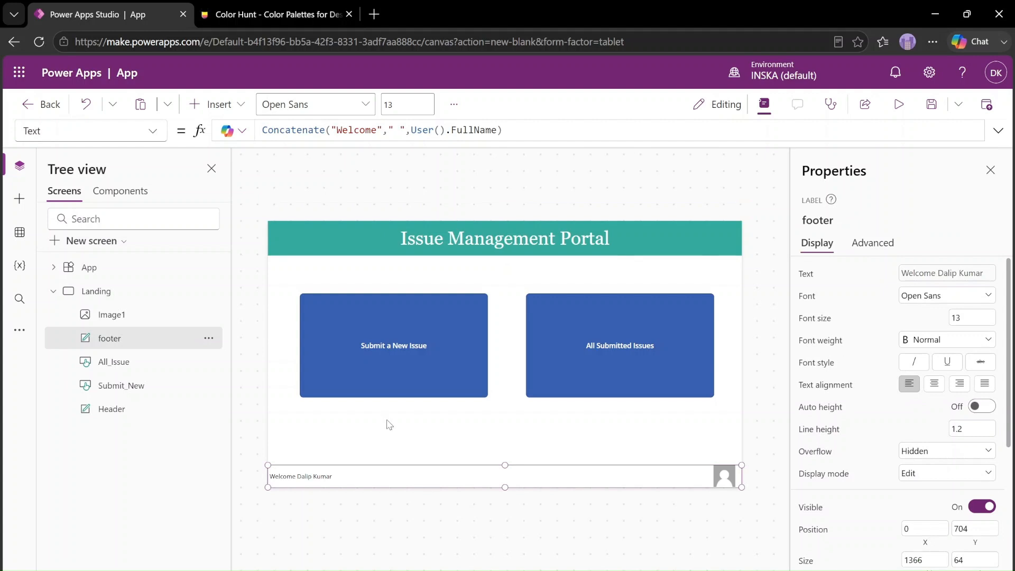
{"action": "left_click", "coordinate": [117, 132]}
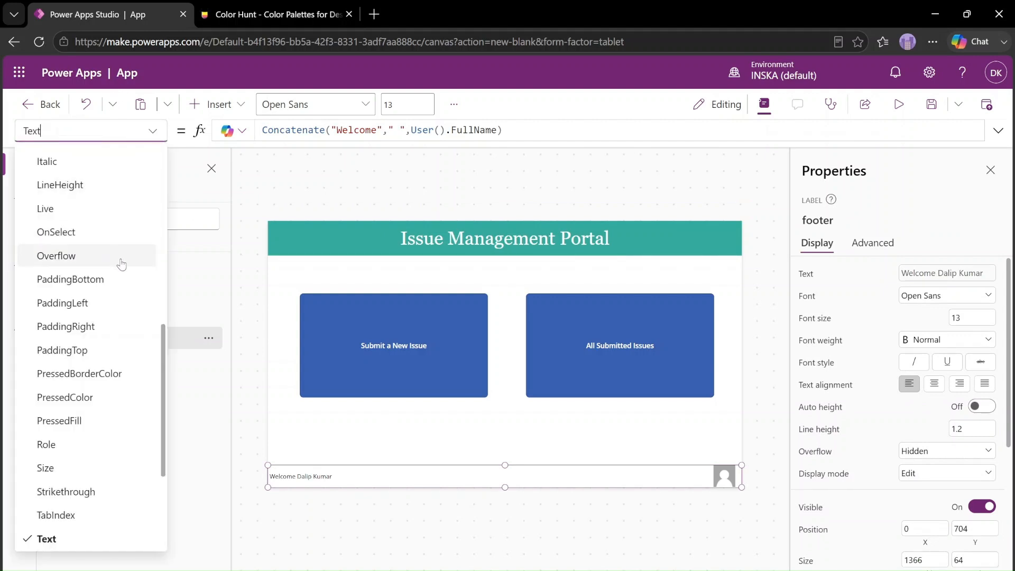
{"action": "scroll", "coordinate": [121, 292], "scroll_direction": "down", "scroll_amount": 3}
{"action": "scroll", "coordinate": [111, 296], "scroll_direction": "up", "scroll_amount": 8}
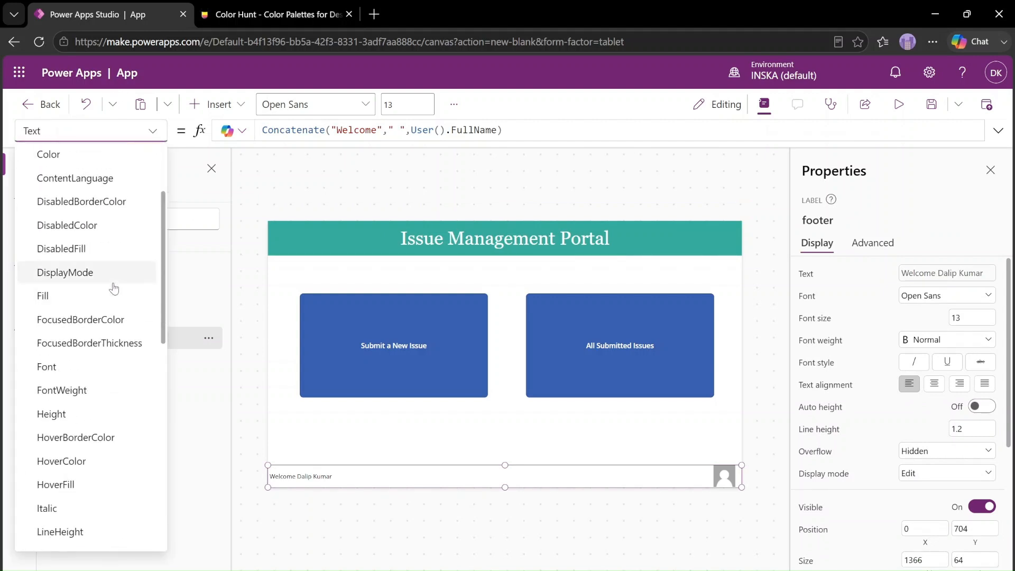
{"action": "left_click", "coordinate": [91, 303]}
{"action": "left_click", "coordinate": [551, 134]}
{"action": "key", "text": "ctrl+a"}
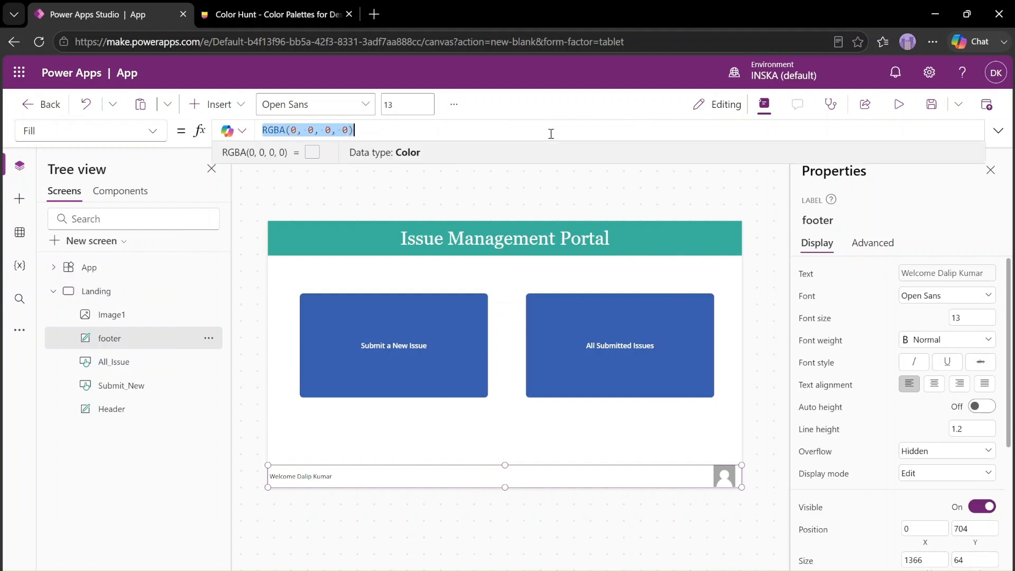
{"action": "key", "text": "ctrl+v"}
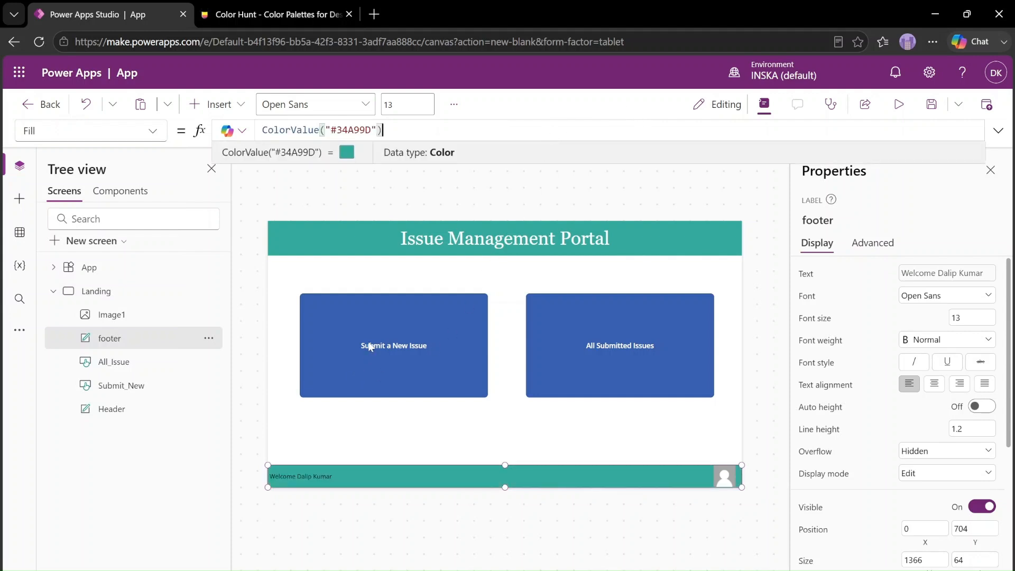
{"action": "left_click", "coordinate": [334, 439]}
Set the footer label's text color to white
{"action": "left_click", "coordinate": [335, 476]}
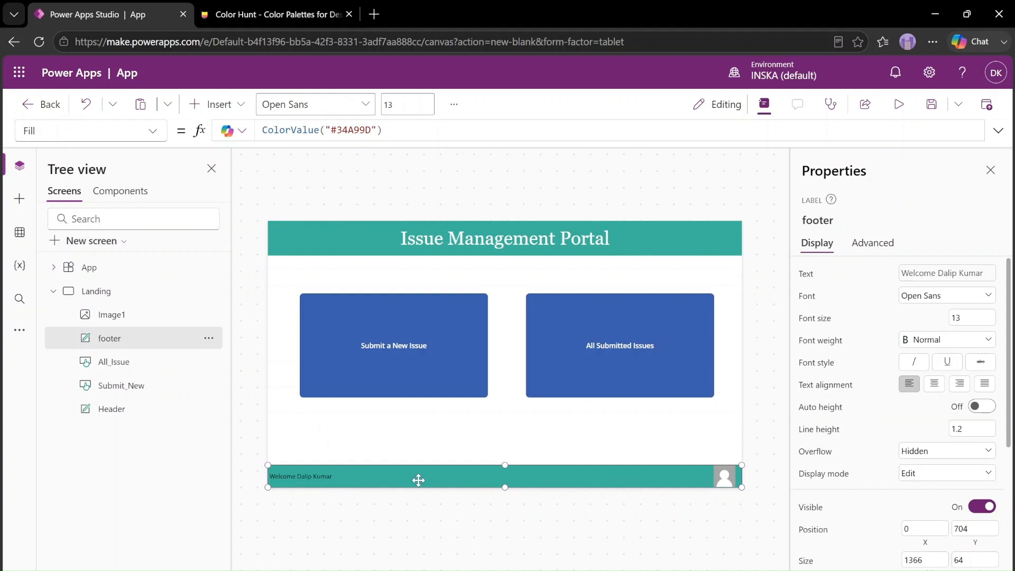
{"action": "scroll", "coordinate": [967, 499], "scroll_direction": "down", "scroll_amount": 5}
{"action": "scroll", "coordinate": [968, 499], "scroll_direction": "down", "scroll_amount": 3}
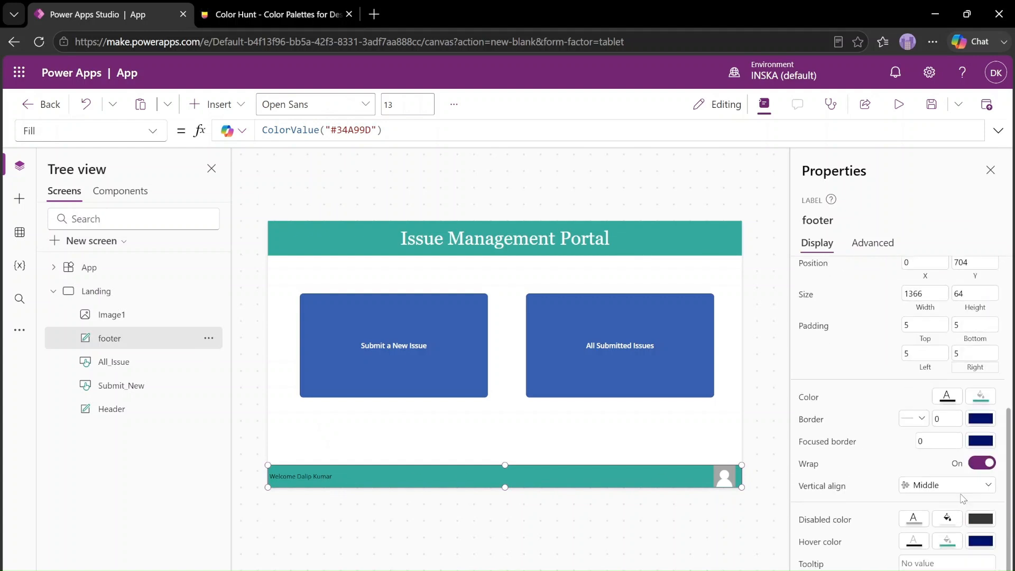
{"action": "left_click", "coordinate": [947, 396]}
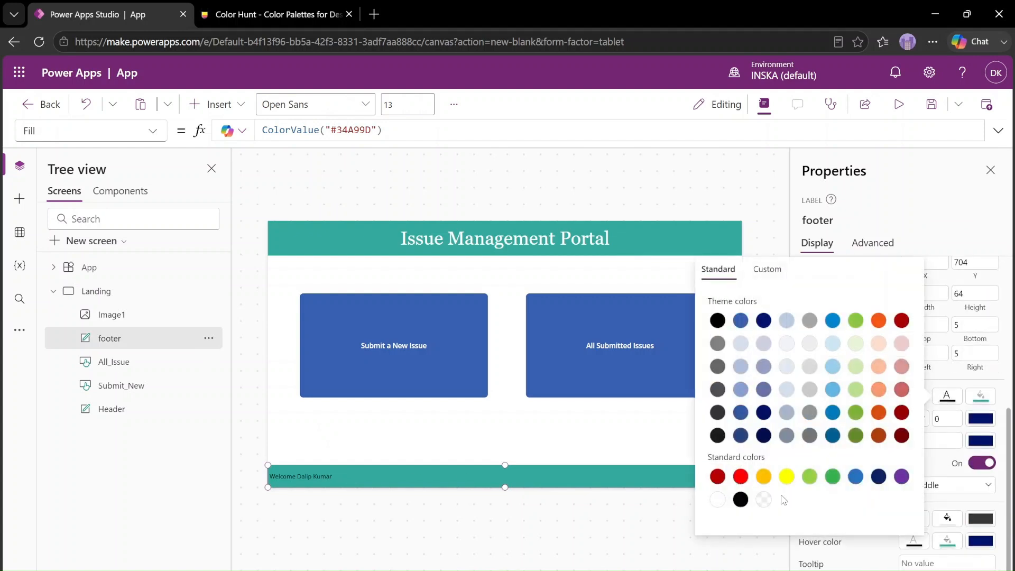
{"action": "left_click", "coordinate": [718, 500]}
{"action": "left_click", "coordinate": [505, 433]}
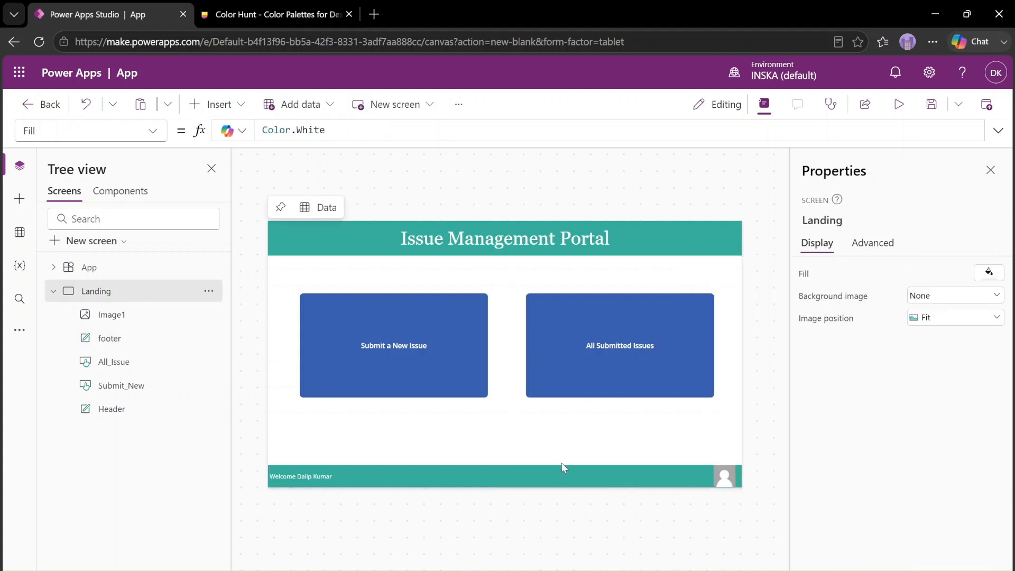
Move the two navigation buttons down together to Y 253, keeping them centered across the Landing screen
{"action": "left_click", "coordinate": [432, 359]}
{"action": "left_click", "coordinate": [588, 352], "text": "shift"}
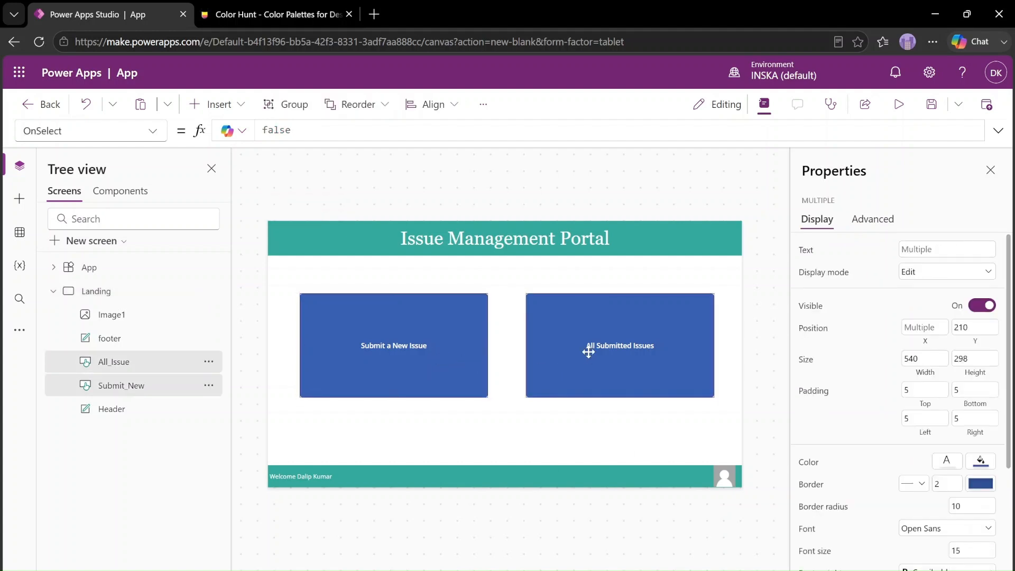
{"action": "left_click_drag", "start_coordinate": [588, 344], "coordinate": [590, 356]}
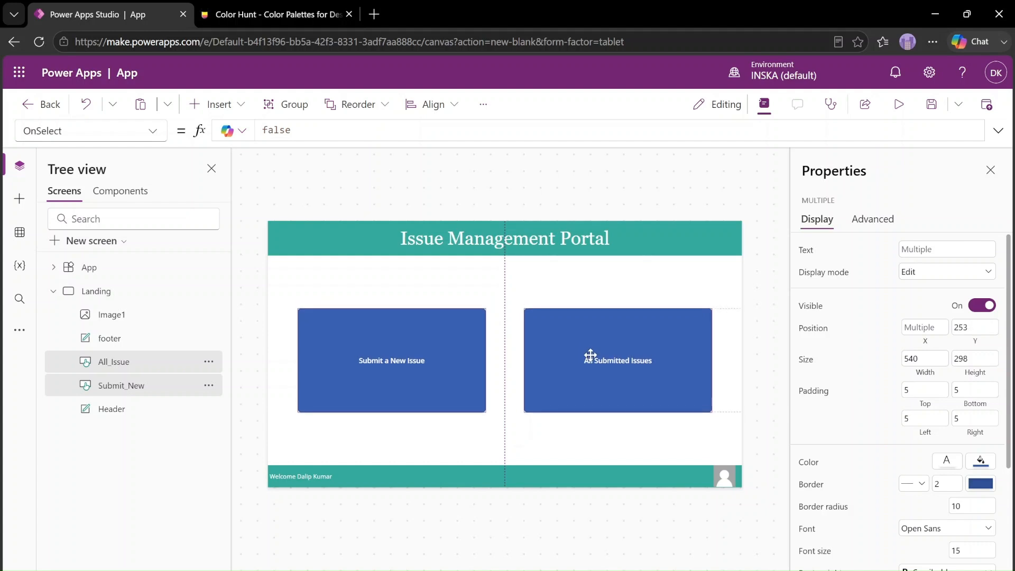
{"action": "left_click", "coordinate": [689, 270]}
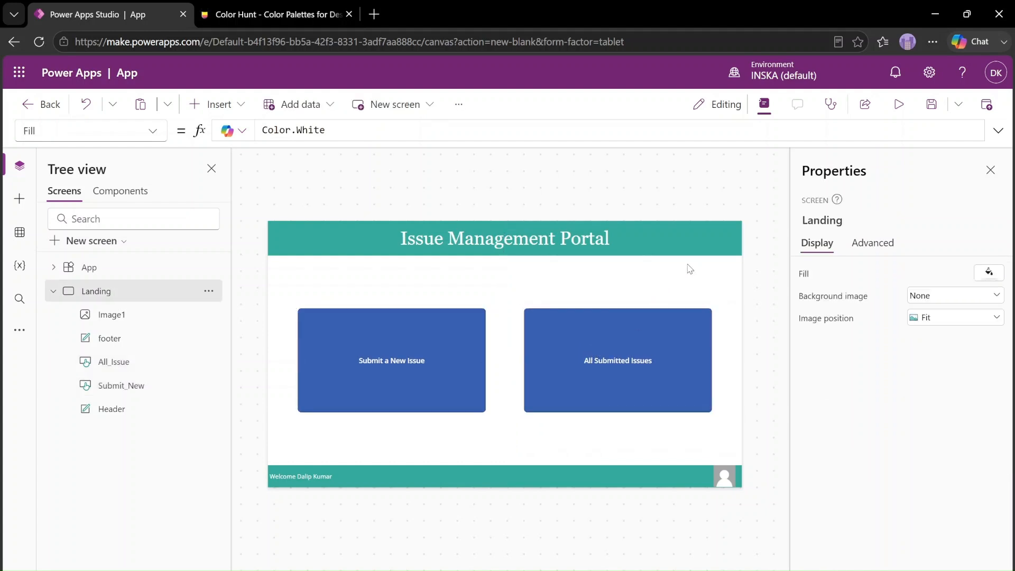
Preview the running app to check the Landing screen, and return to editing
{"action": "left_click", "coordinate": [899, 106]}
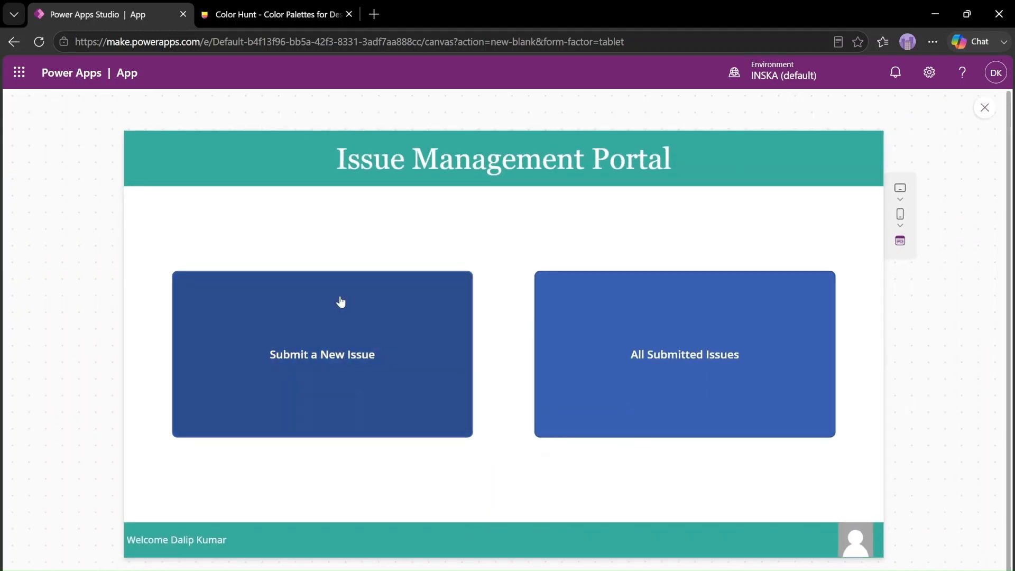
{"action": "triple_click", "coordinate": [466, 158]}
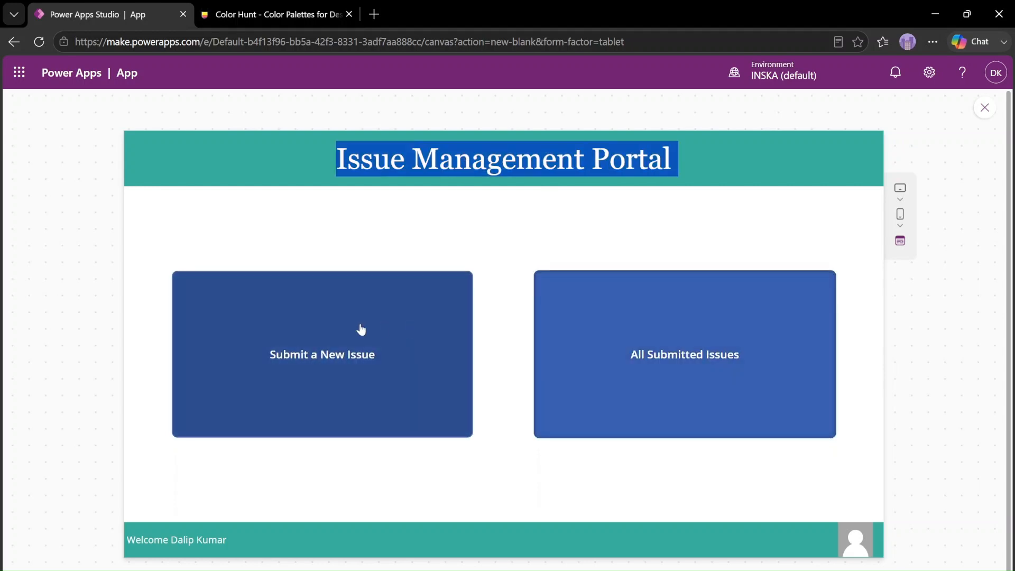
{"action": "left_click", "coordinate": [984, 107]}
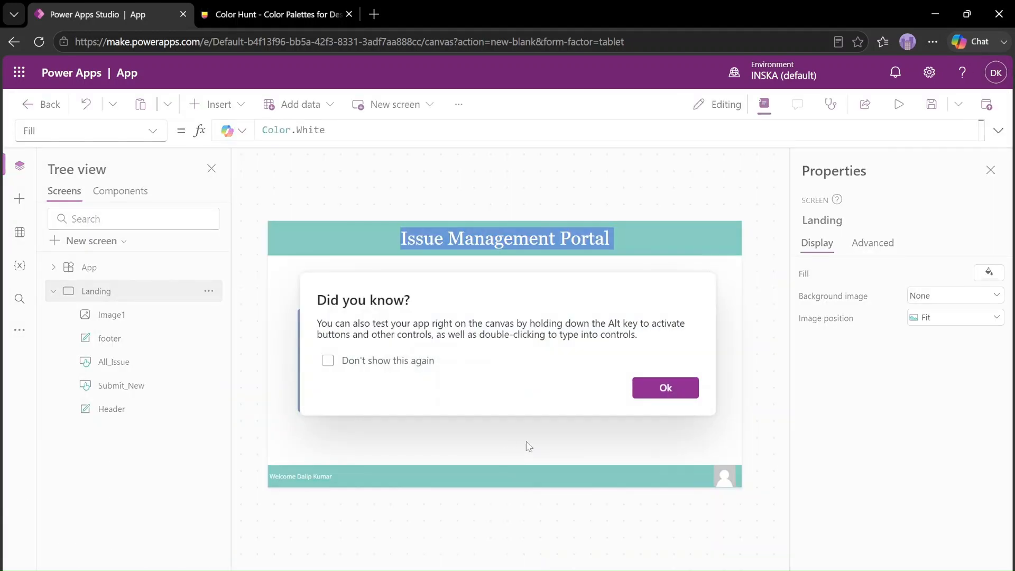
{"action": "left_click", "coordinate": [664, 388]}
{"action": "left_click", "coordinate": [410, 333]}
Copy the header's Fill formula ColorValue("#34A99D") into the Fill property of both navigation buttons
{"action": "left_click", "coordinate": [350, 237]}
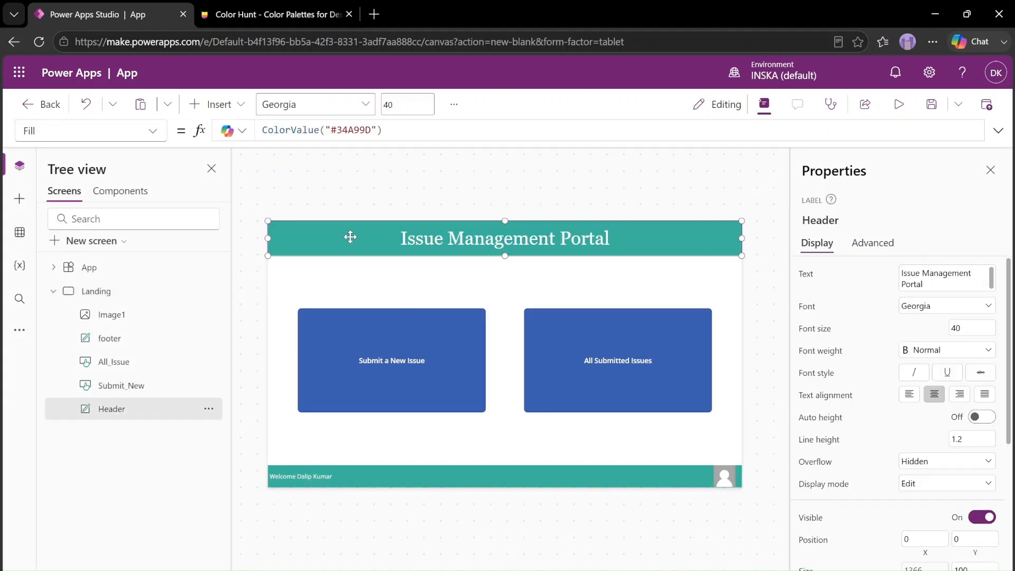
{"action": "left_click", "coordinate": [389, 128]}
{"action": "key", "text": "ctrl+a"}
{"action": "key", "text": "ctrl+c"}
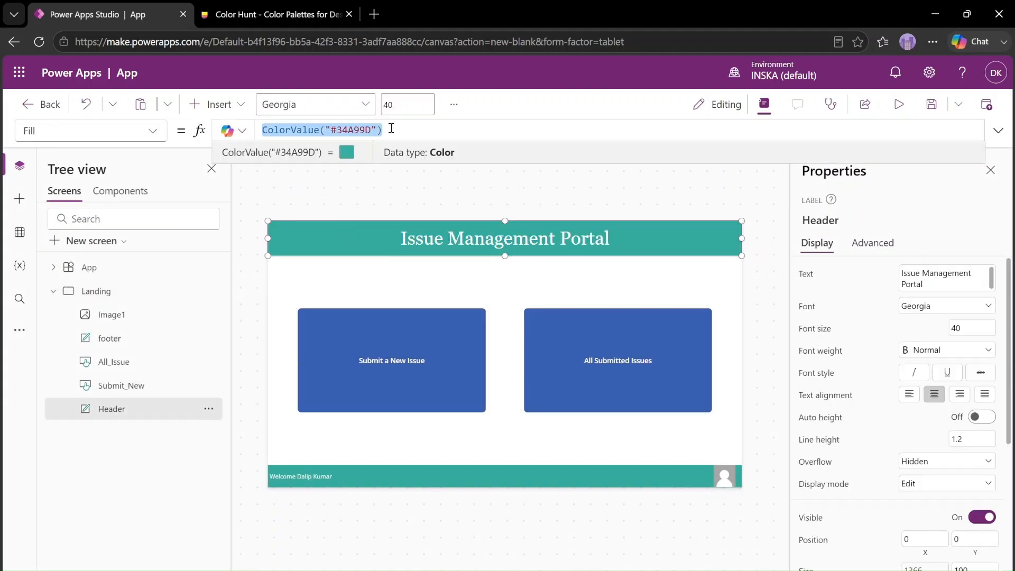
{"action": "left_click", "coordinate": [382, 327]}
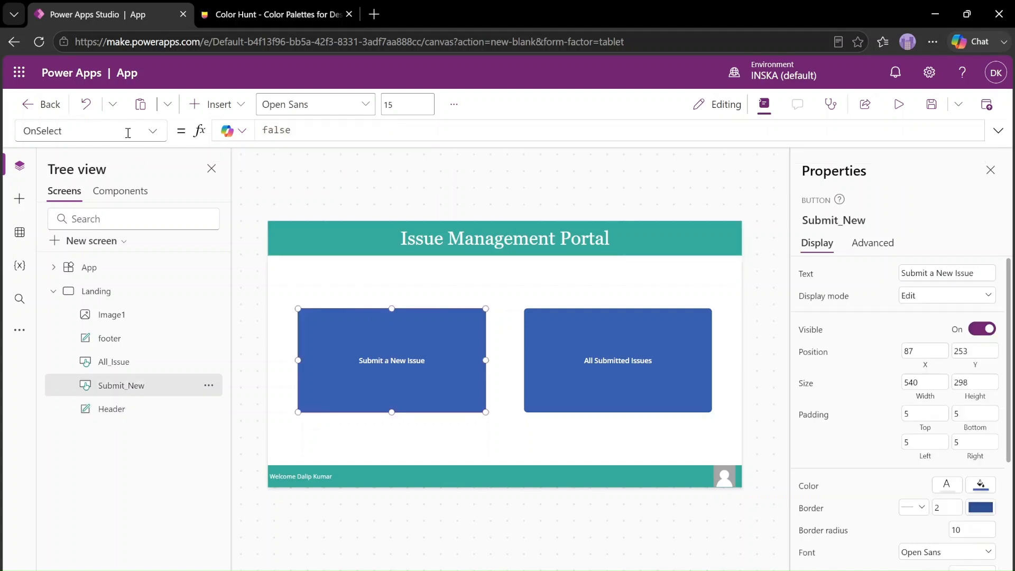
{"action": "left_click", "coordinate": [670, 365], "text": "shift"}
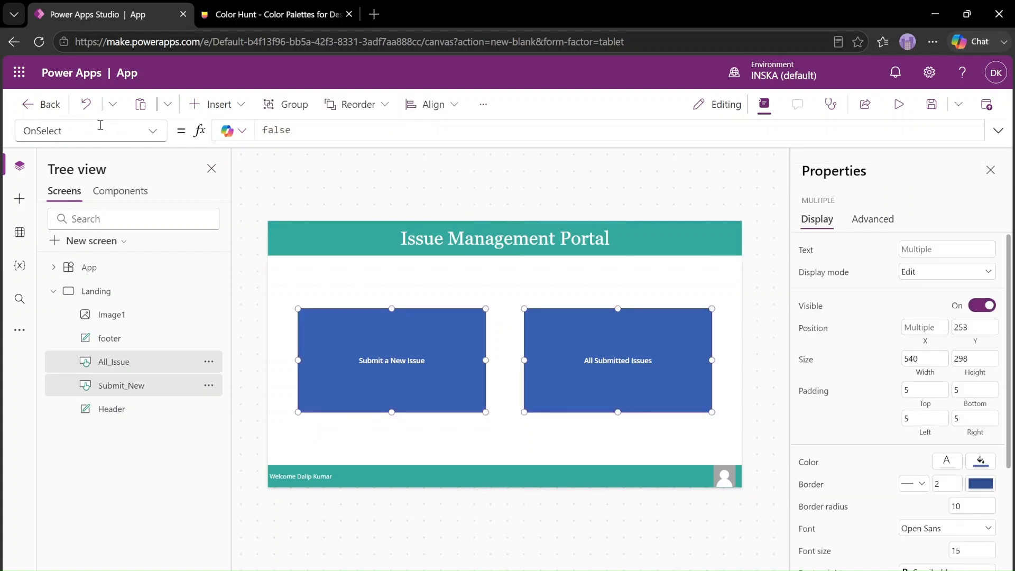
{"action": "left_click", "coordinate": [105, 132]}
{"action": "left_click", "coordinate": [58, 303]}
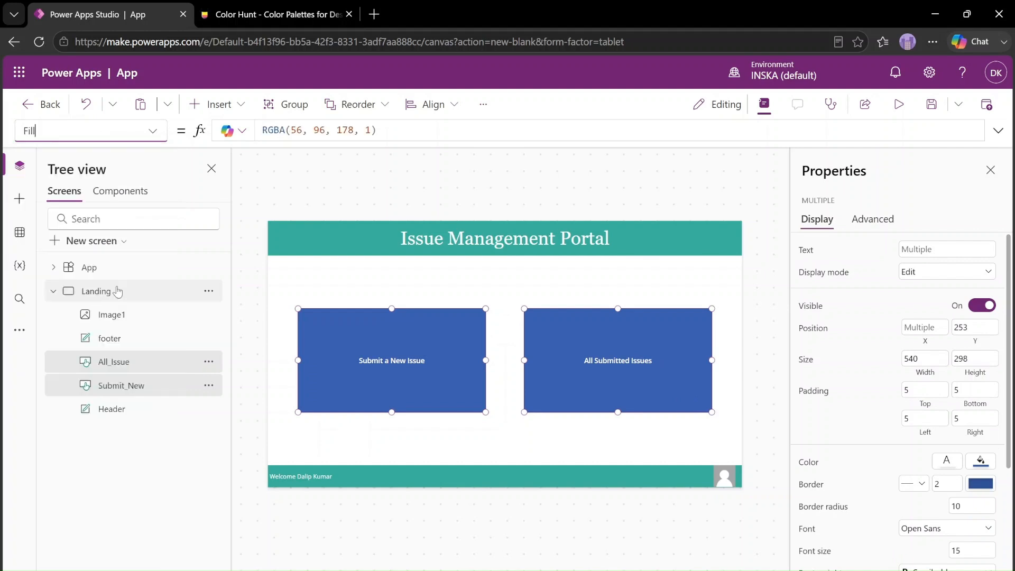
{"action": "left_click", "coordinate": [410, 129]}
{"action": "key", "text": "ctrl+a"}
{"action": "key", "text": "ctrl+v"}
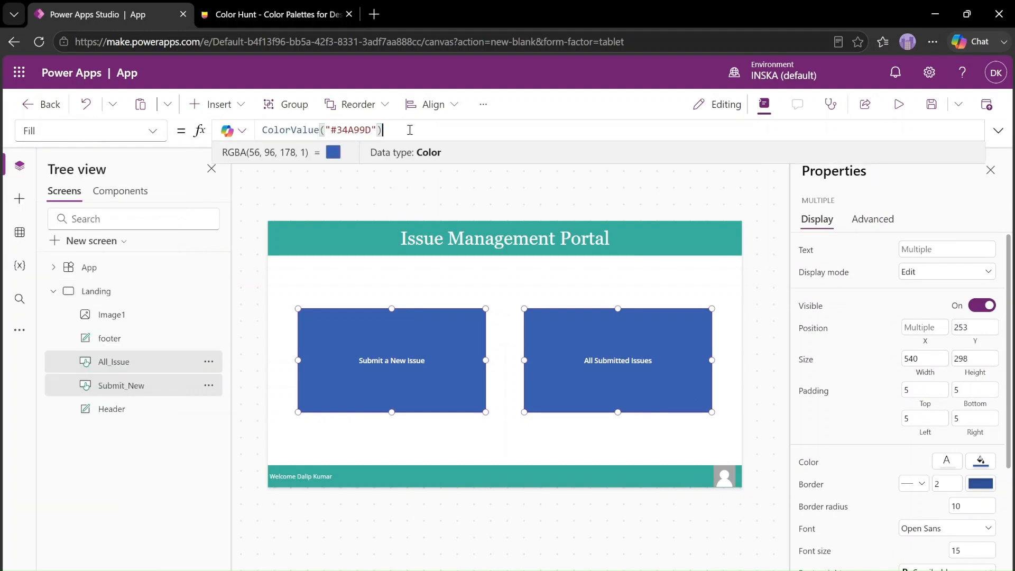
{"action": "left_click", "coordinate": [118, 131]}
{"action": "scroll", "coordinate": [48, 446], "scroll_direction": "down", "scroll_amount": 5}
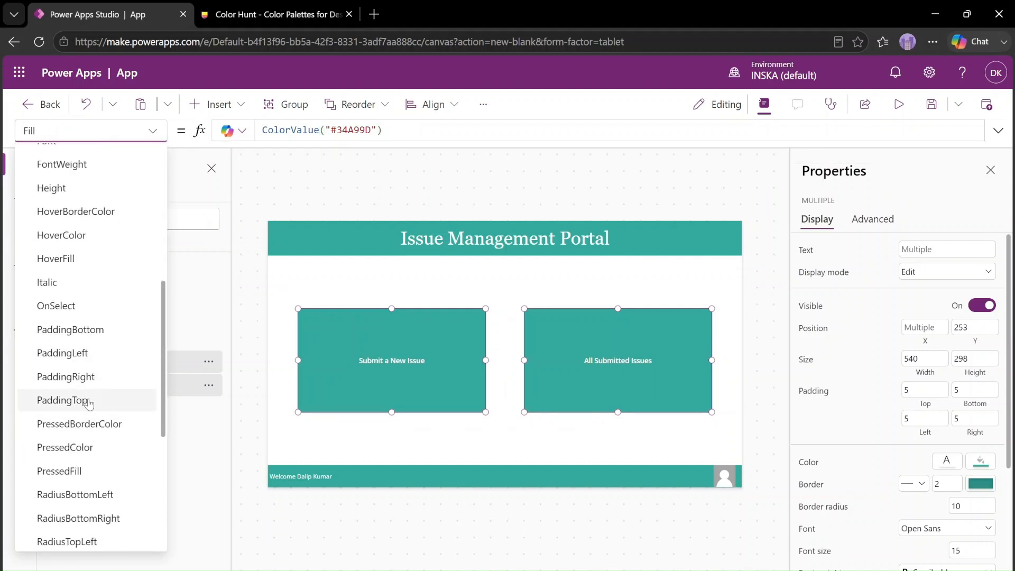
{"action": "scroll", "coordinate": [87, 434], "scroll_direction": "down", "scroll_amount": 2}
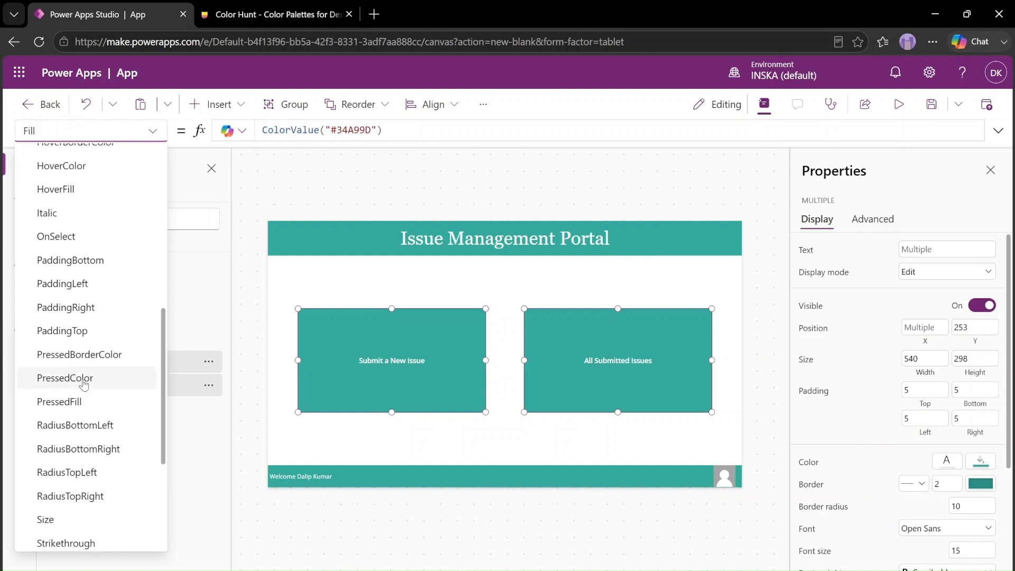
{"action": "left_click", "coordinate": [536, 306]}
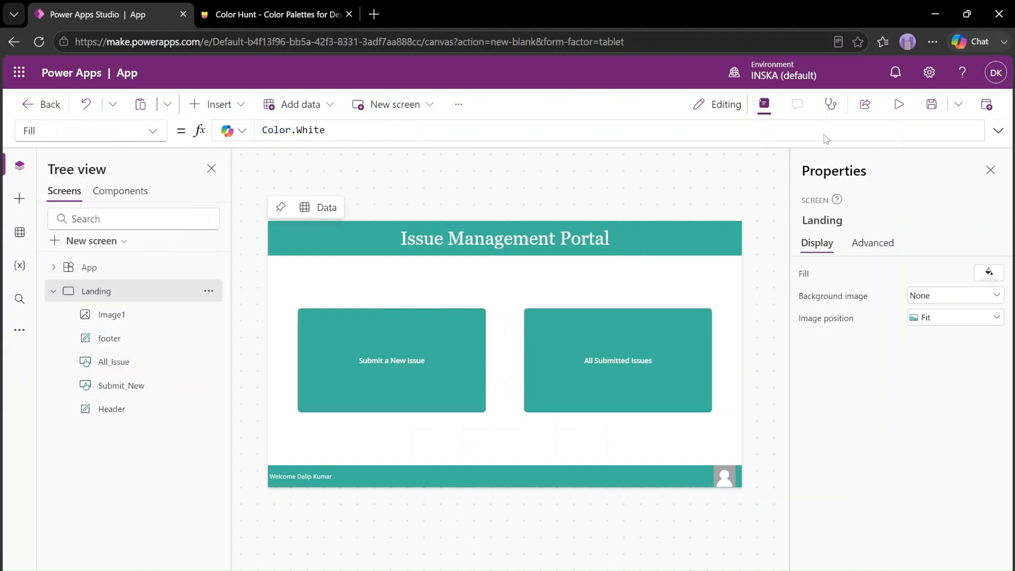
Preview the running app to check the navigation buttons' hover color, and return to editing
{"action": "left_click", "coordinate": [899, 104]}
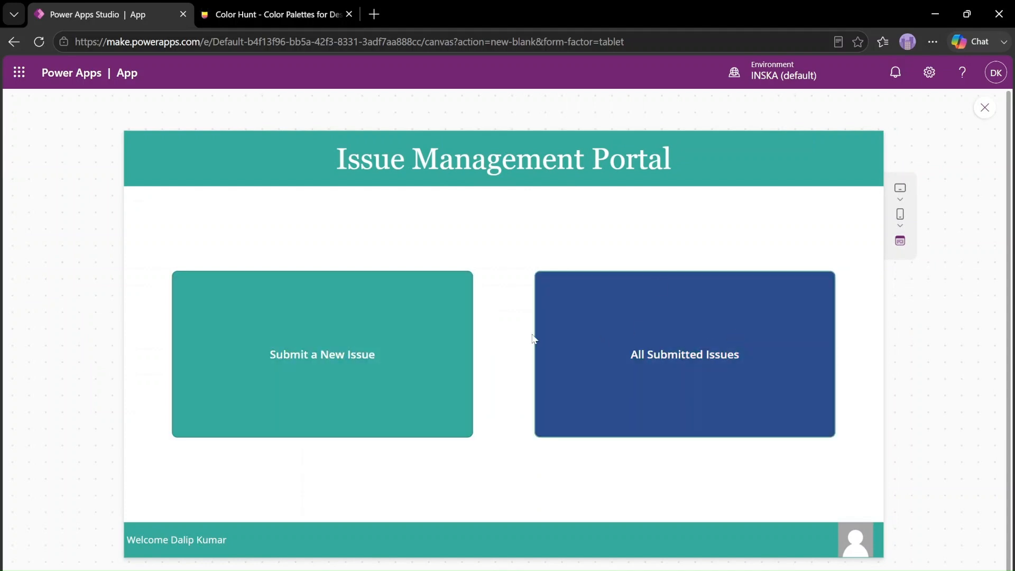
{"action": "left_click", "coordinate": [984, 108]}
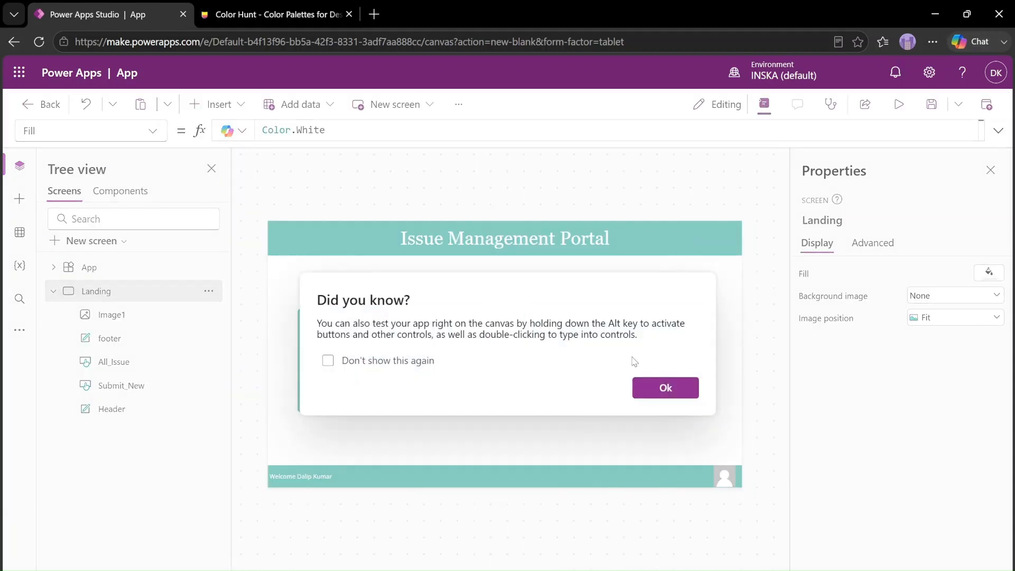
{"action": "left_click", "coordinate": [667, 391]}
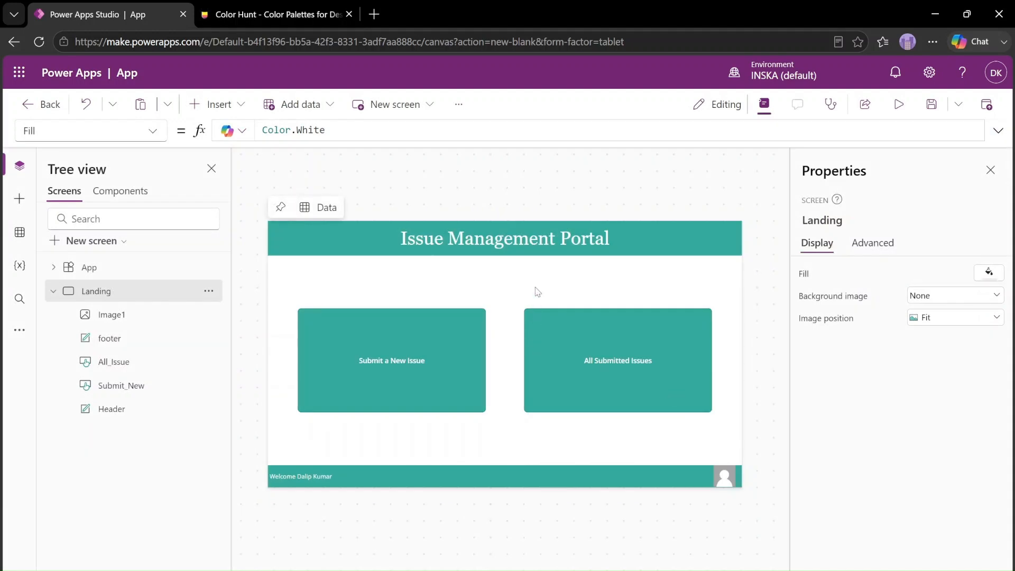
Switch to Color Hunt, copy the blue-teal color #458393 beneath #34A99D in the same palette, and return to Power Apps Studio
{"action": "left_click", "coordinate": [273, 16]}
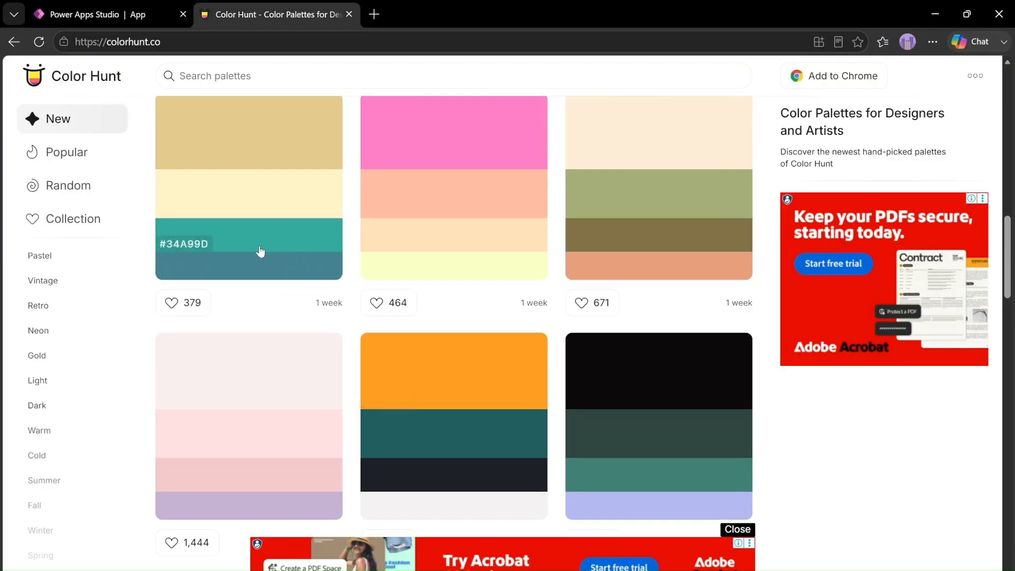
{"action": "left_click", "coordinate": [186, 271]}
{"action": "left_click", "coordinate": [110, 16]}
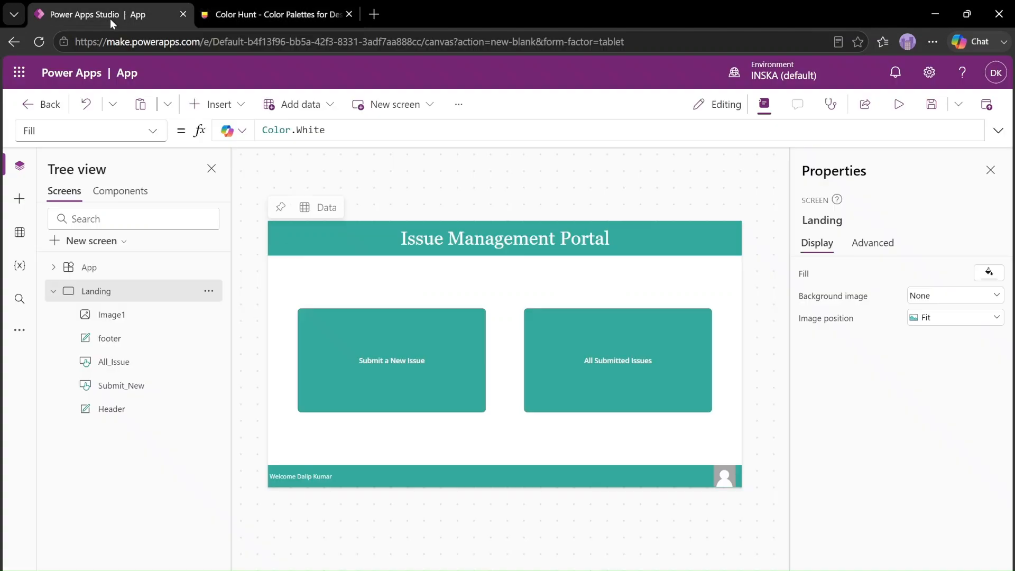
Select both navigation buttons on the Landing screen and open their shared HoverFill formula for editing
{"action": "left_click", "coordinate": [389, 407]}
{"action": "left_click", "coordinate": [632, 399], "text": "shift"}
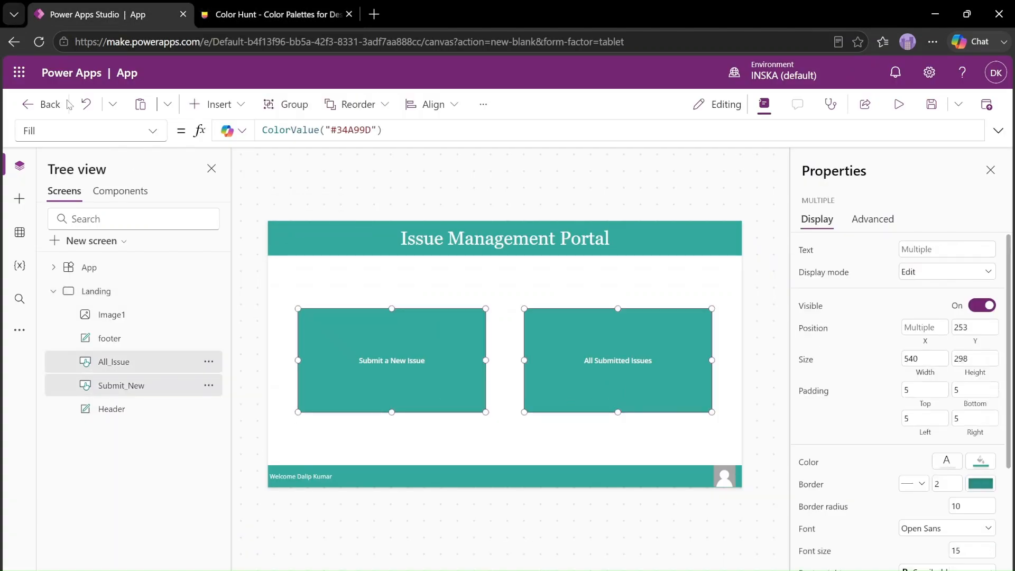
{"action": "left_click", "coordinate": [89, 136]}
{"action": "scroll", "coordinate": [112, 509], "scroll_direction": "down", "scroll_amount": 6}
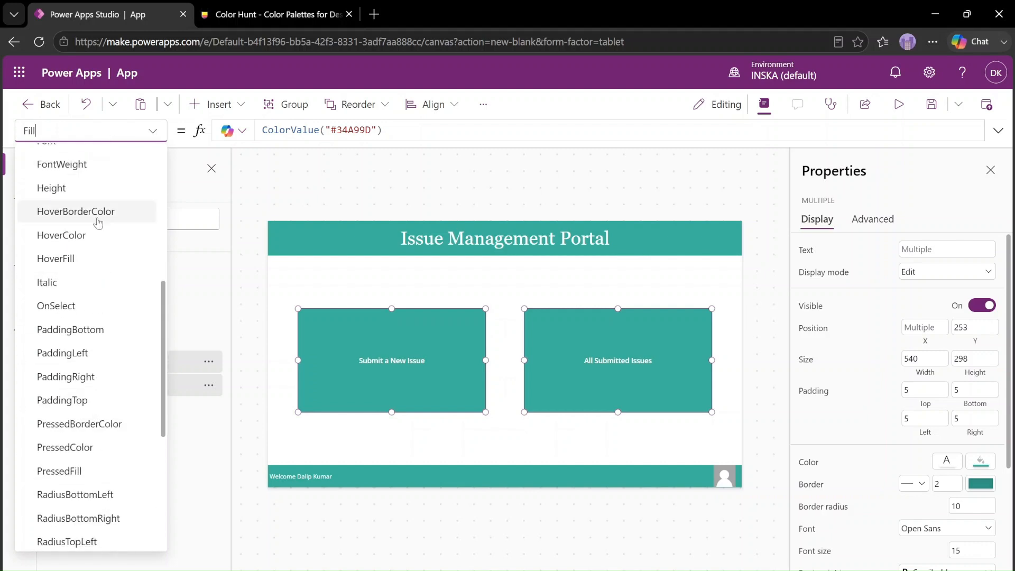
{"action": "left_click", "coordinate": [80, 258]}
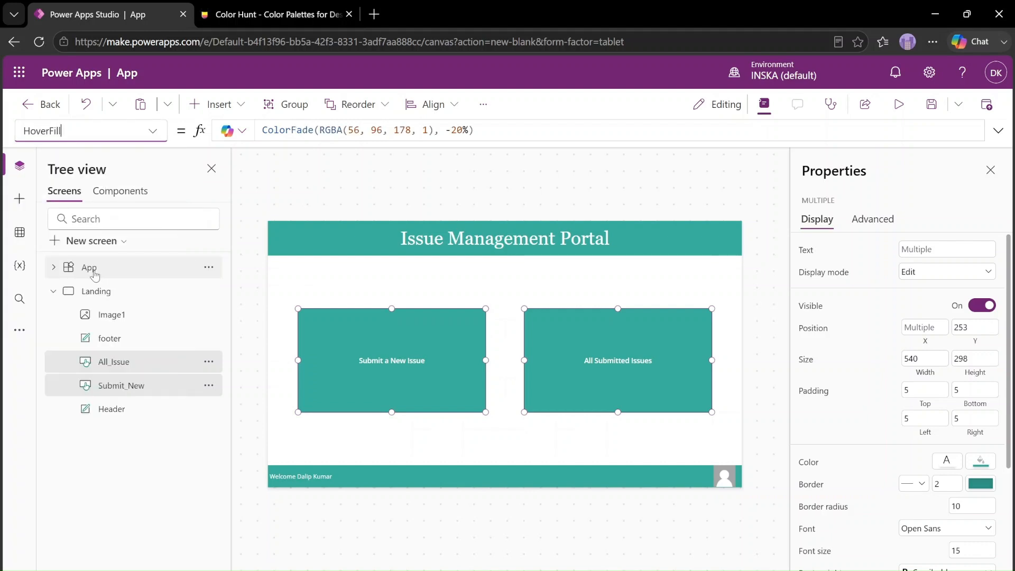
{"action": "left_click", "coordinate": [525, 130]}
{"action": "key", "text": "ctrl+a"}
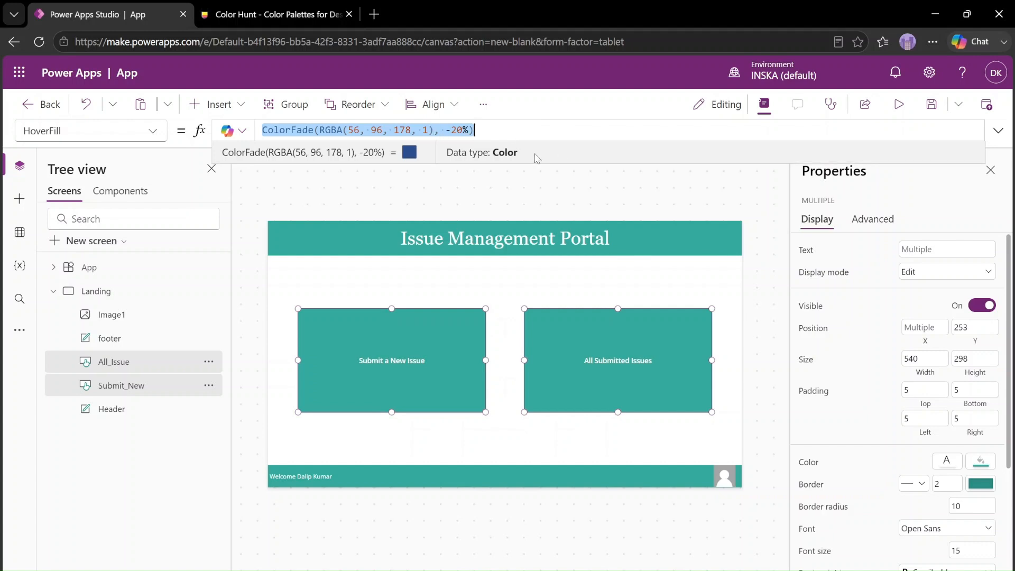
Remove the RGBA color argument and its comma from the buttons' HoverFill ColorFade formula, leaving the -20% fade
{"action": "left_click", "coordinate": [538, 130]}
{"action": "left_click", "coordinate": [434, 129]}
{"action": "key", "text": "Delete"}
{"action": "key", "text": "BackSpace"}
{"action": "key", "text": "BackSpace"}
{"action": "key", "text": "BackSpace"}
{"action": "key", "text": "BackSpace"}
{"action": "key", "text": "BackSpace"}
{"action": "key", "text": "BackSpace"}
{"action": "key", "text": "BackSpace"}
{"action": "key", "text": "BackSpace"}
{"action": "key", "text": "BackSpace"}
{"action": "key", "text": "BackSpace"}
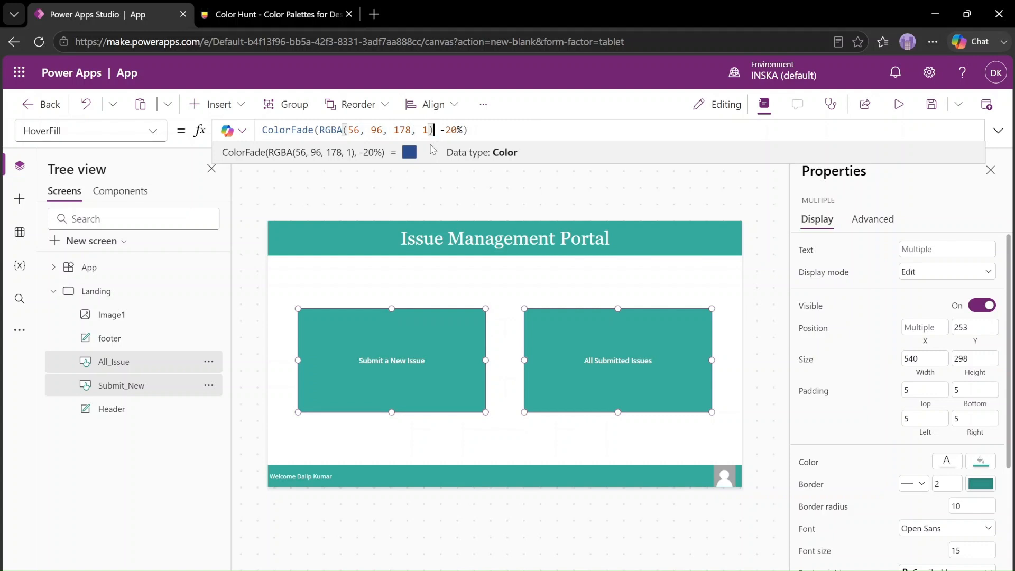
{"action": "key", "text": "BackSpace"}
{"action": "key", "text": "BackSpace"}
{"action": "key", "text": "BackSpace"}
{"action": "key", "text": "BackSpace"}
{"action": "key", "text": "BackSpace"}
{"action": "key", "text": "BackSpace"}
{"action": "key", "text": "BackSpace"}
{"action": "key", "text": "BackSpace"}
{"action": "key", "text": "BackSpace"}
{"action": "key", "text": "BackSpace"}
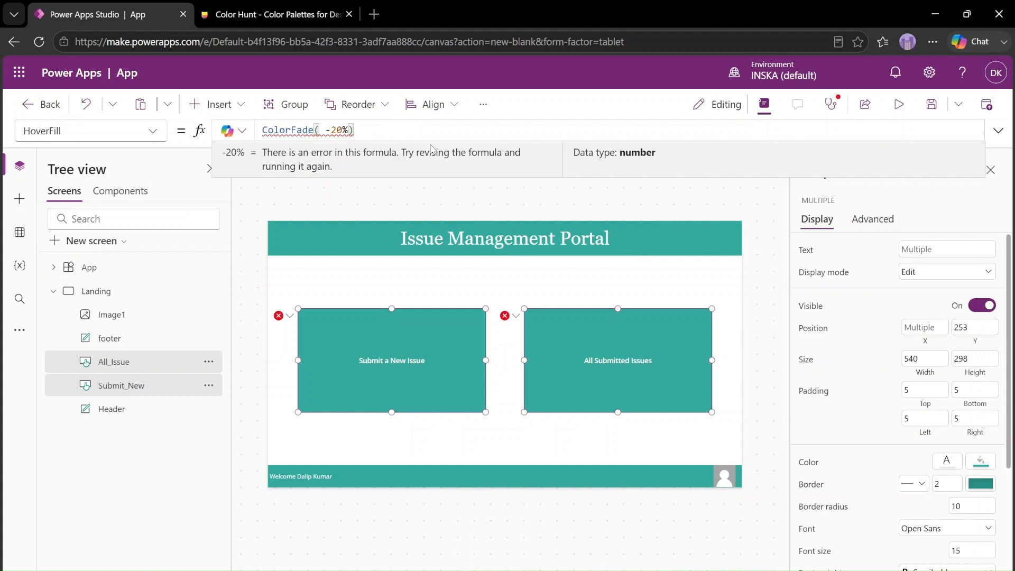
Complete the HoverFill formula of both buttons as ColorFade(ColorValue("#458393"), -20%) using the copied color
{"action": "type", "text": "Colov"}
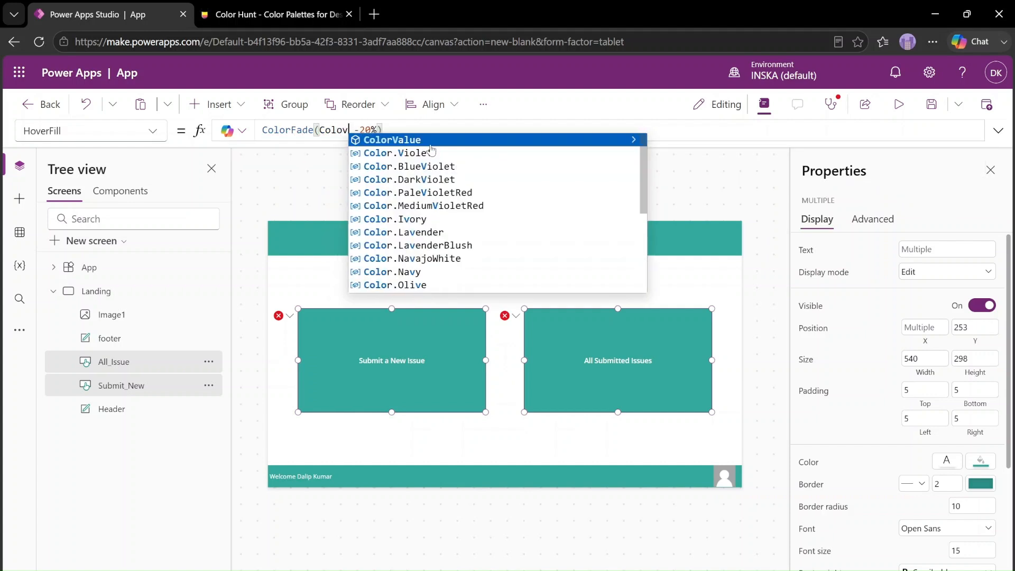
{"action": "key", "text": "BackSpace"}
{"action": "type", "text": "Value(\"#"}
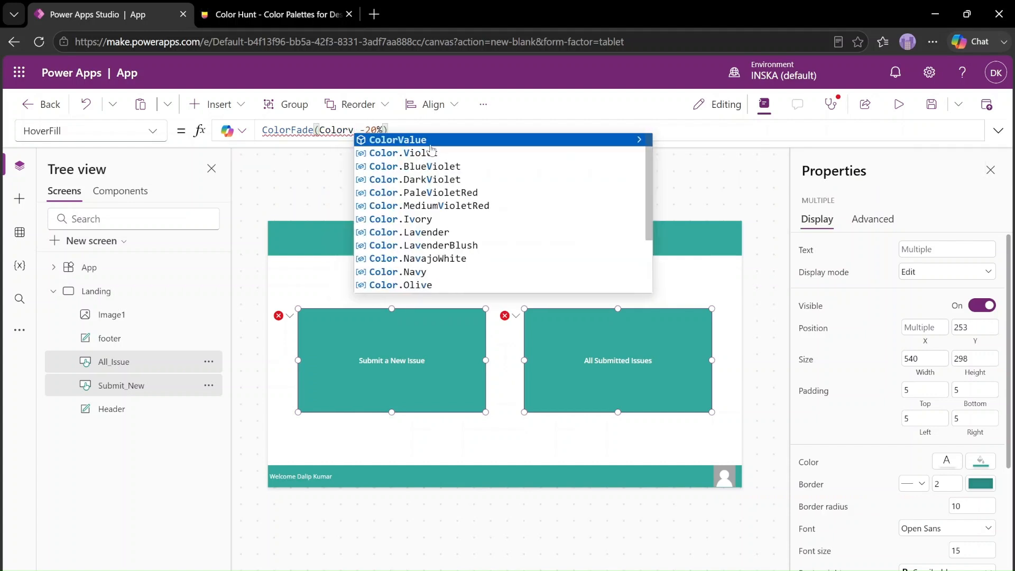
{"action": "key", "text": "Tab"}
{"action": "type", "text": "\""}
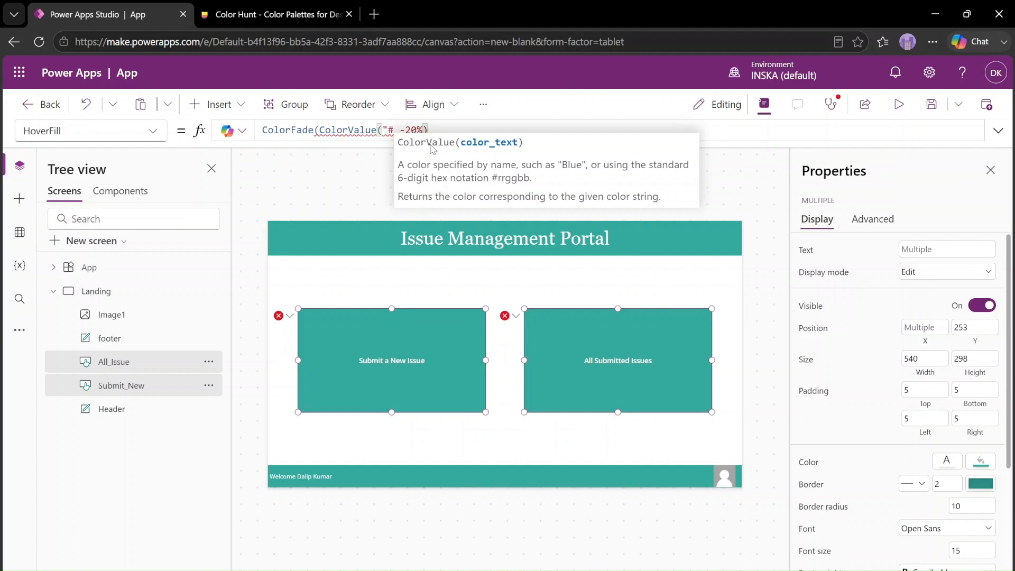
{"action": "type", "text": "#458393"}
{"action": "type", "text": "\")"}
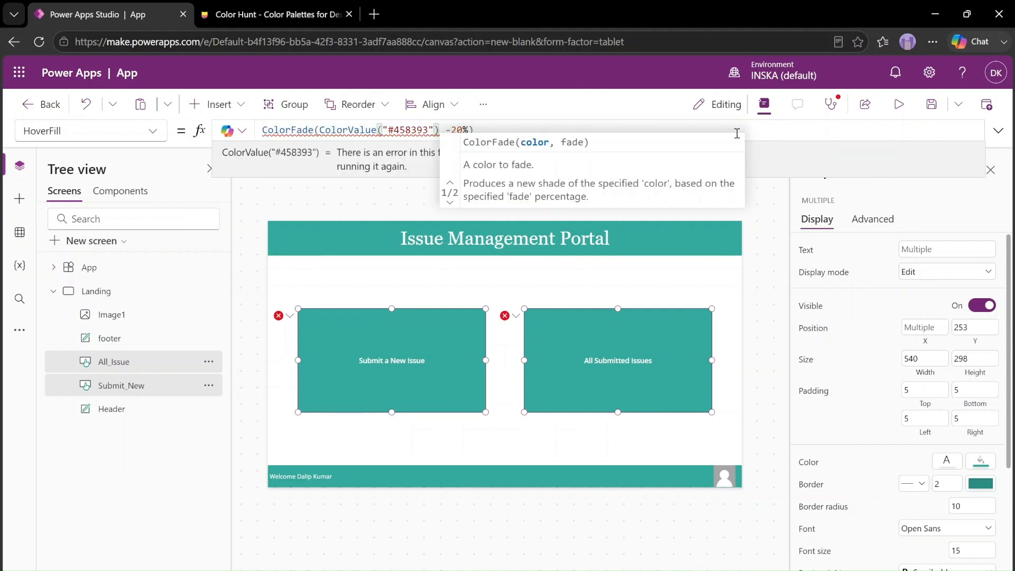
{"action": "left_click", "coordinate": [740, 130]}
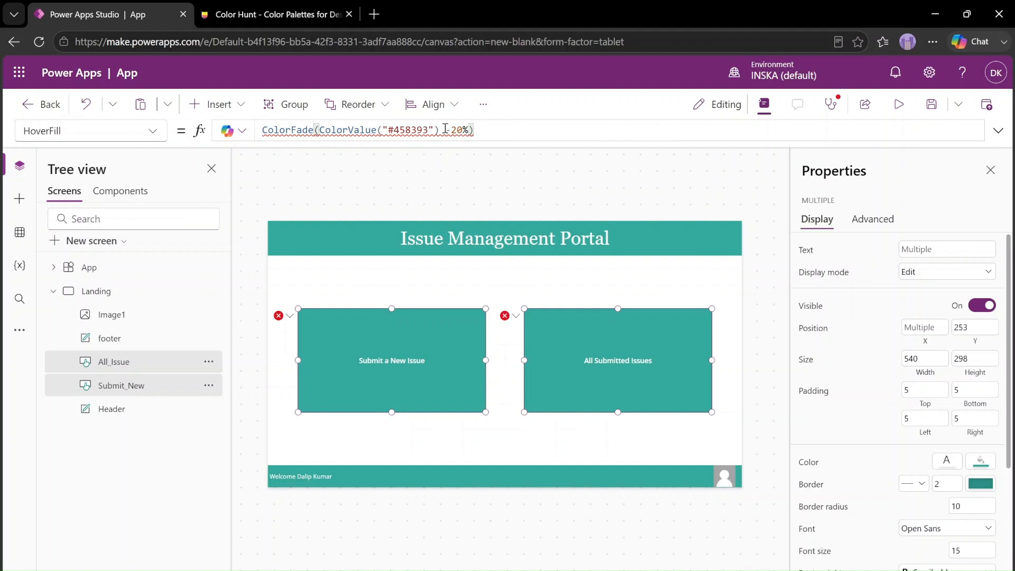
{"action": "left_click", "coordinate": [440, 130]}
{"action": "type", "text": ","}
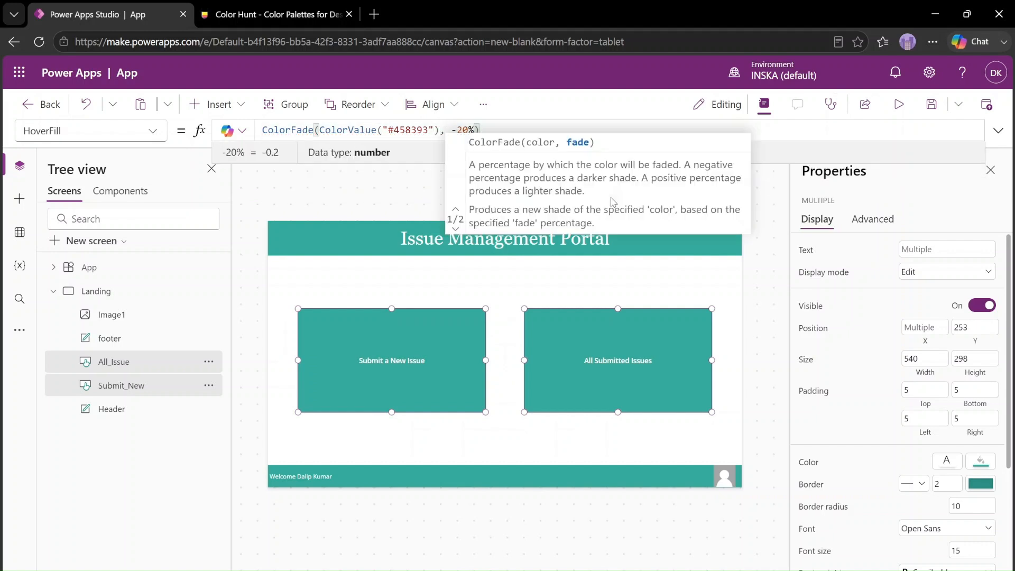
{"action": "left_click", "coordinate": [679, 131]}
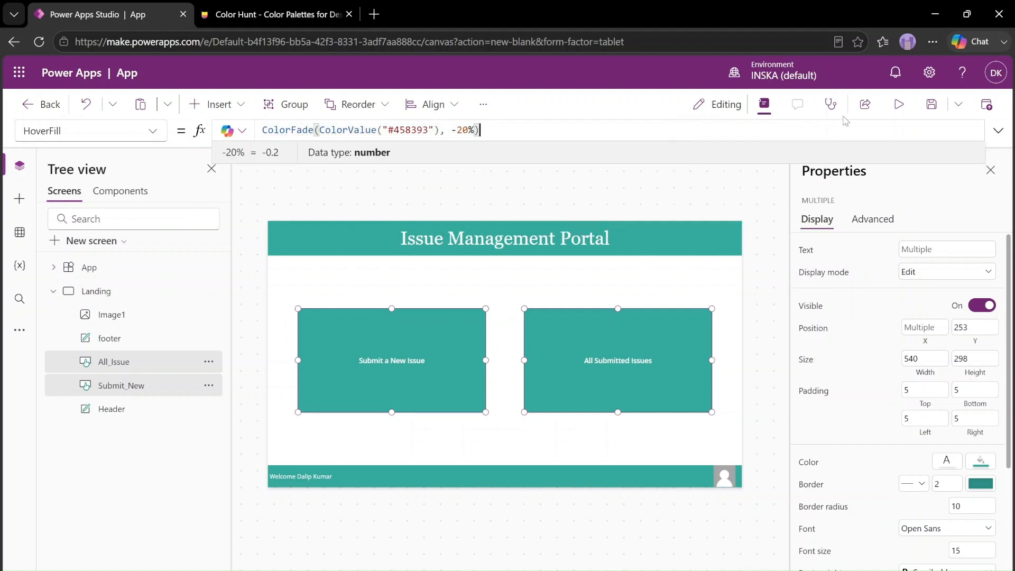
Preview the running app to check the new hover color of both buttons, and return to editing
{"action": "left_click", "coordinate": [899, 105]}
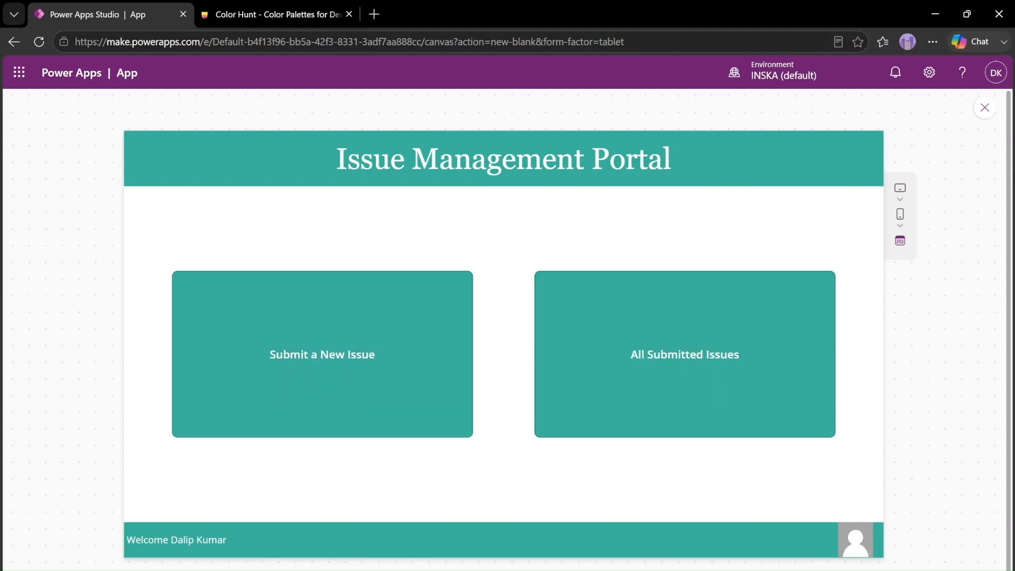
{"action": "left_click", "coordinate": [985, 108]}
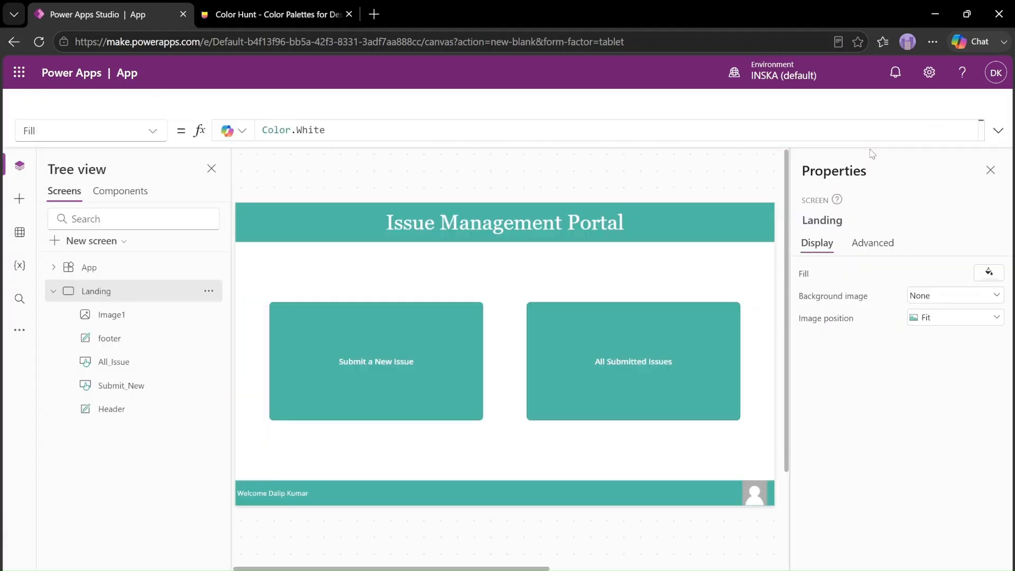
{"action": "left_click", "coordinate": [664, 390]}
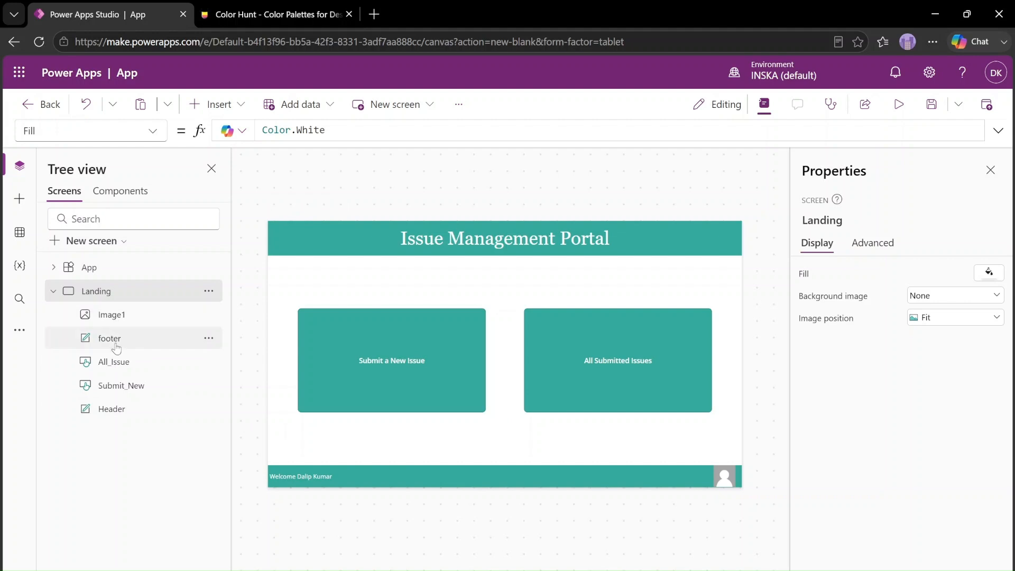
Rename the profile image control to footer_image and collapse the Landing screen's control list
{"action": "double_click", "coordinate": [113, 315]}
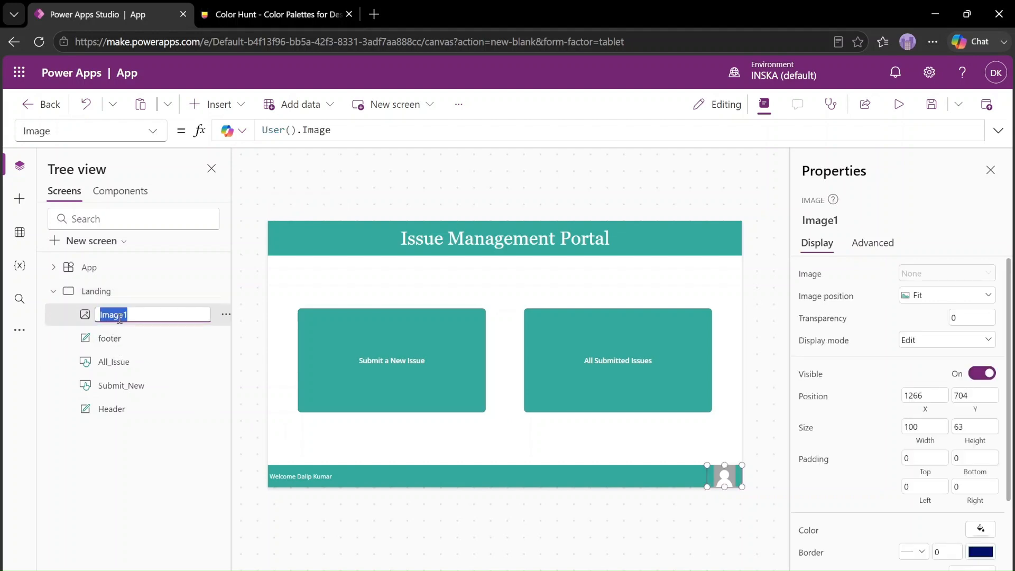
{"action": "type", "text": "footer_image"}
{"action": "left_click", "coordinate": [491, 264]}
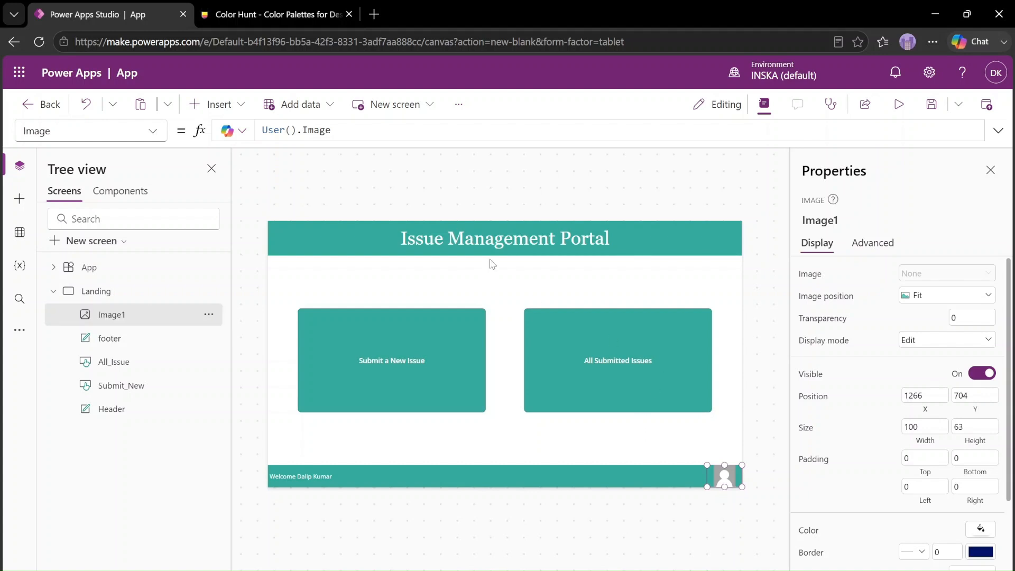
{"action": "left_click", "coordinate": [53, 291]}
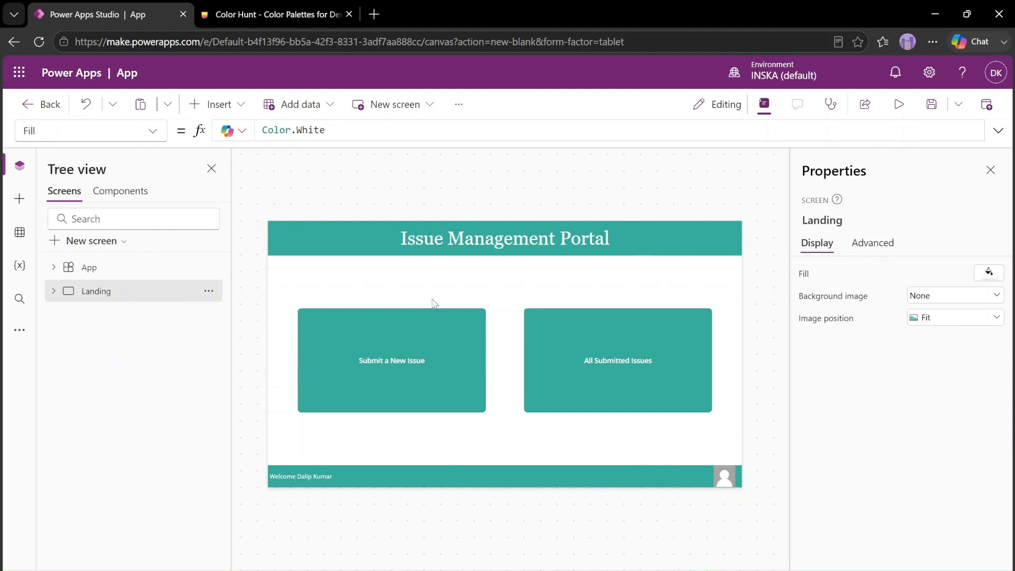
Preview the finished Landing screen in the running app, and return to editing
{"action": "left_click", "coordinate": [899, 105]}
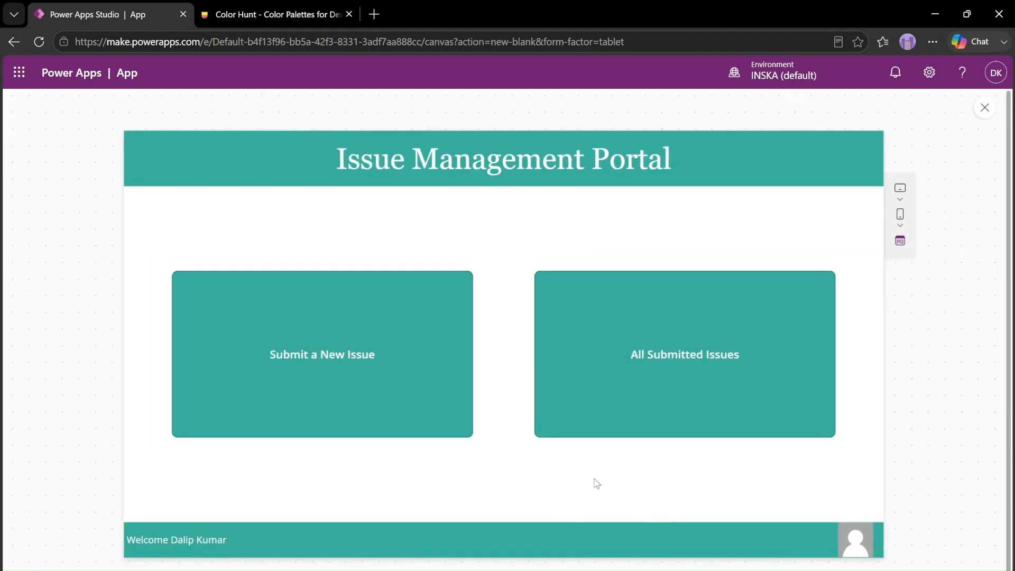
{"action": "left_click", "coordinate": [985, 107]}
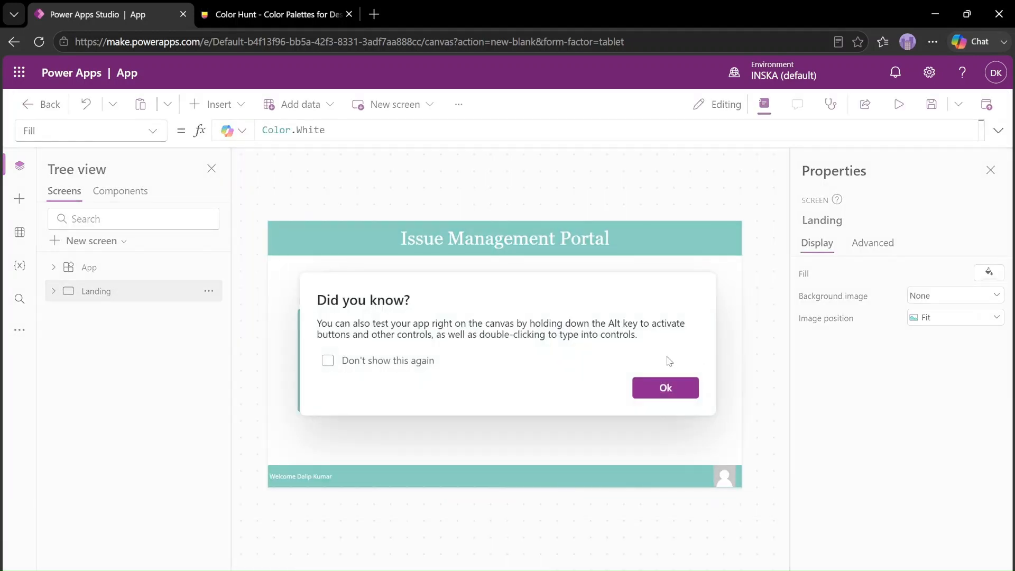
{"action": "left_click", "coordinate": [652, 389]}
Save the app under the name Issue_Portal
{"action": "left_click", "coordinate": [932, 104]}
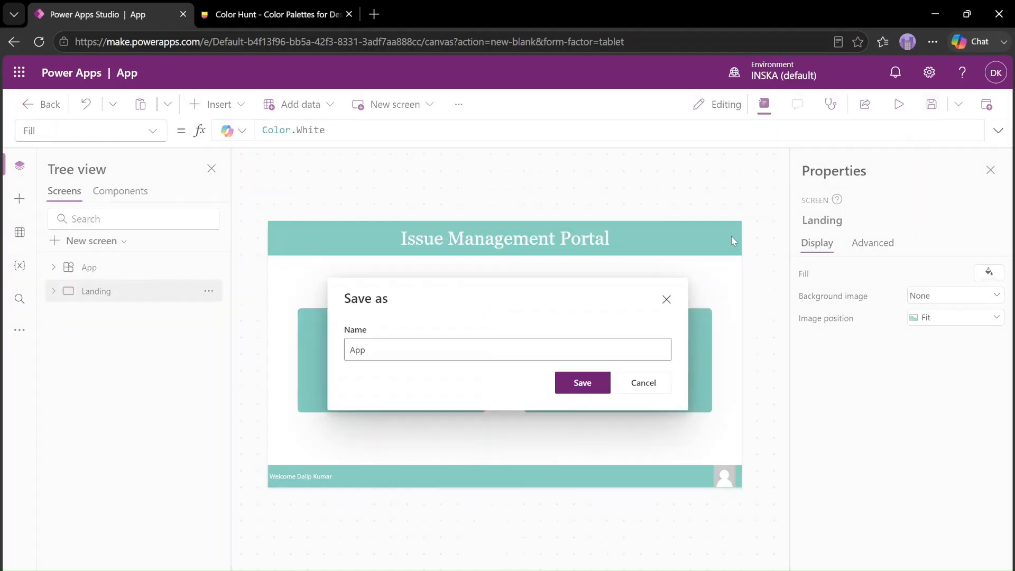
{"action": "left_click", "coordinate": [580, 349]}
{"action": "double_click", "coordinate": [580, 336]}
{"action": "type", "text": "Issue_Portal"}
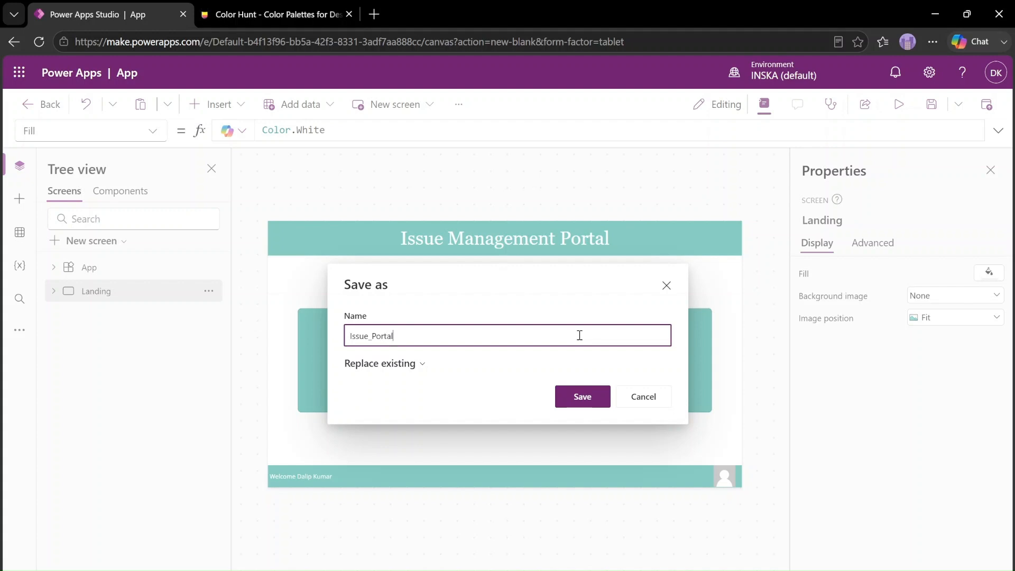
{"action": "left_click", "coordinate": [583, 396]}
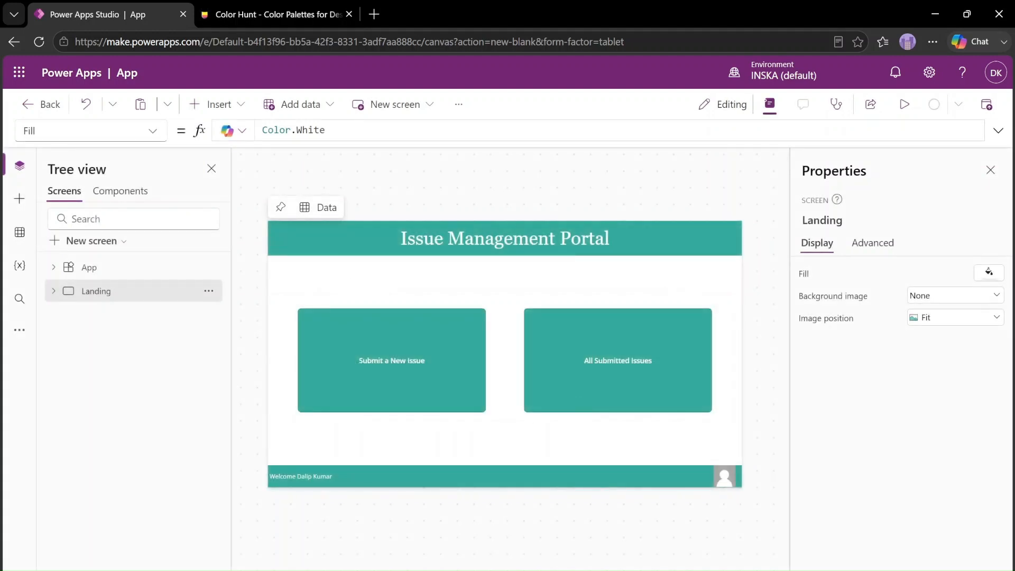